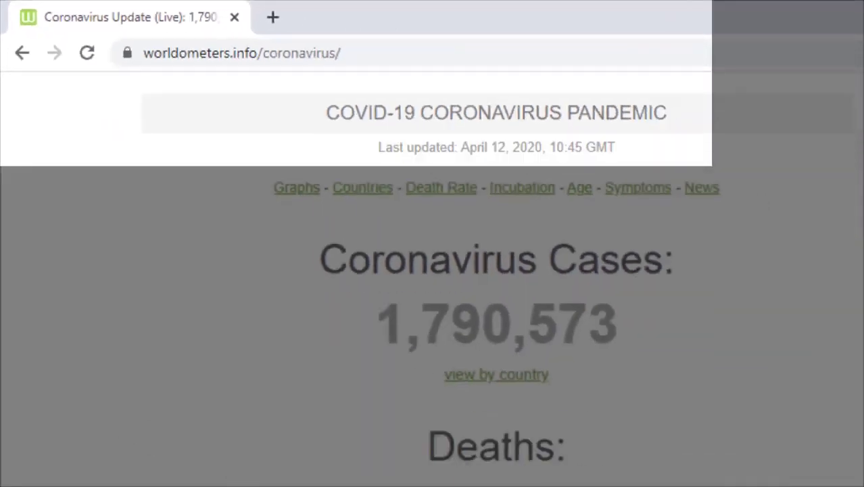
mouse_move(449, 473)
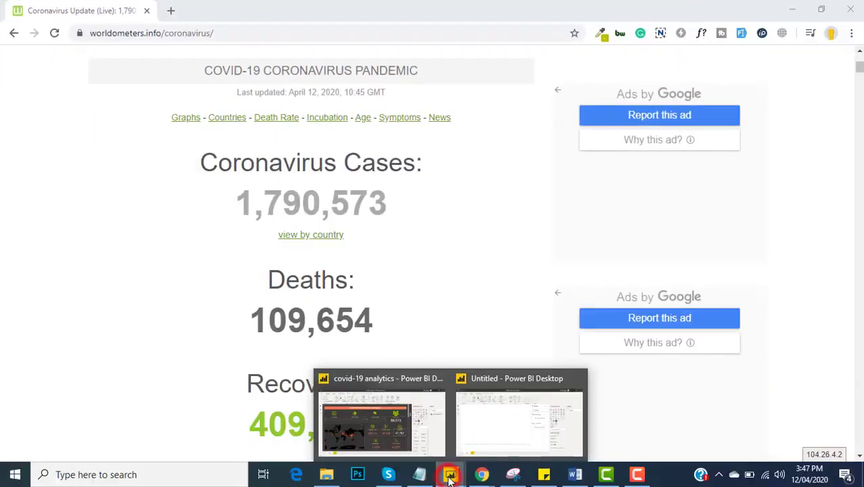
left_click(495, 442)
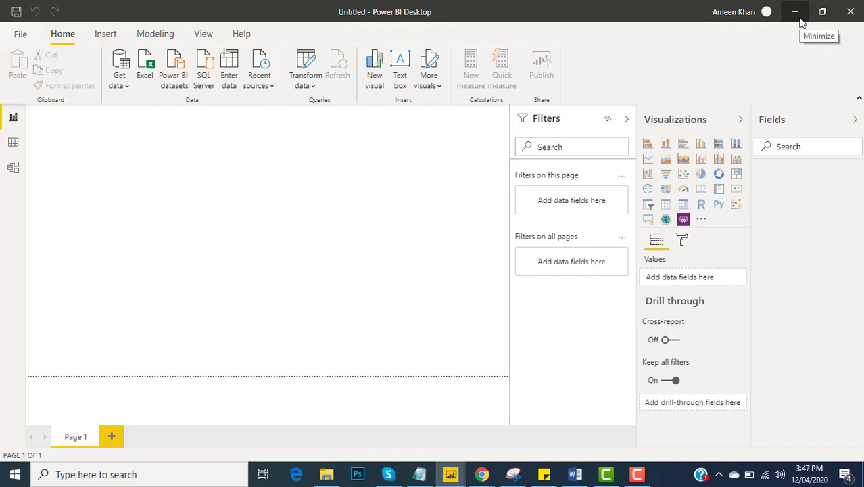
left_click(800, 18)
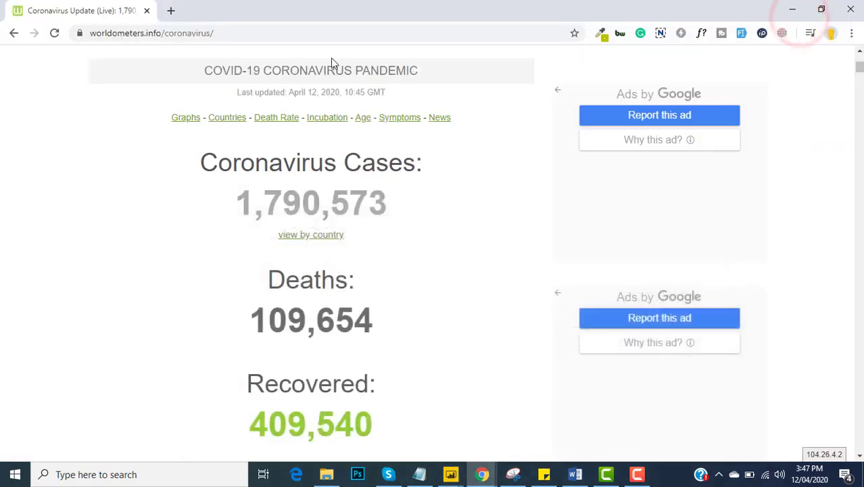
Step: Copy the web address of the Worldometers coronavirus page
left_click(234, 33)
key("ctrl+c")
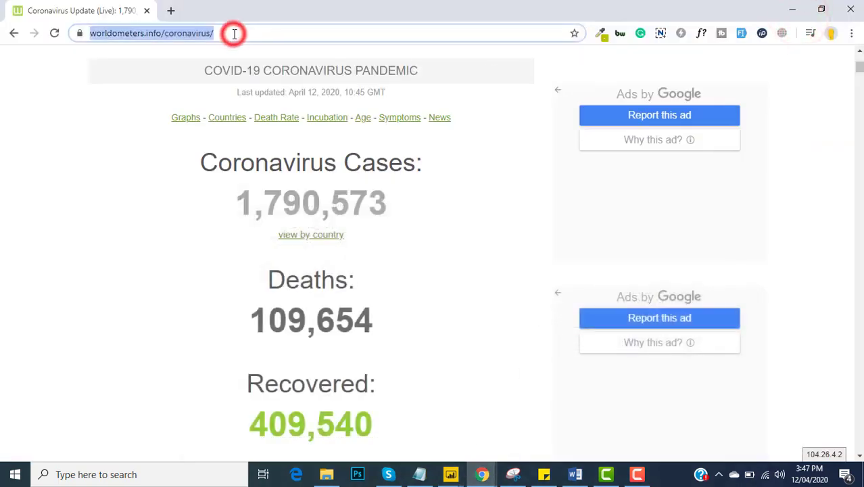
right_click(200, 35)
left_click(227, 102)
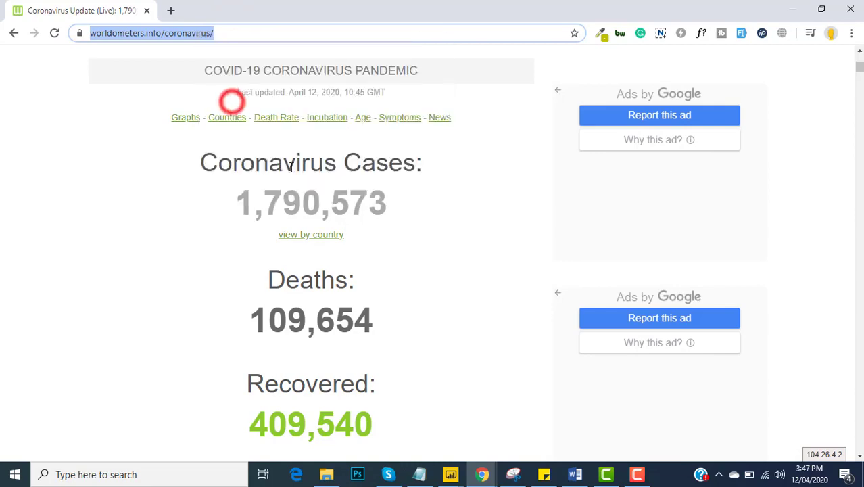
mouse_move(450, 474)
left_click(512, 419)
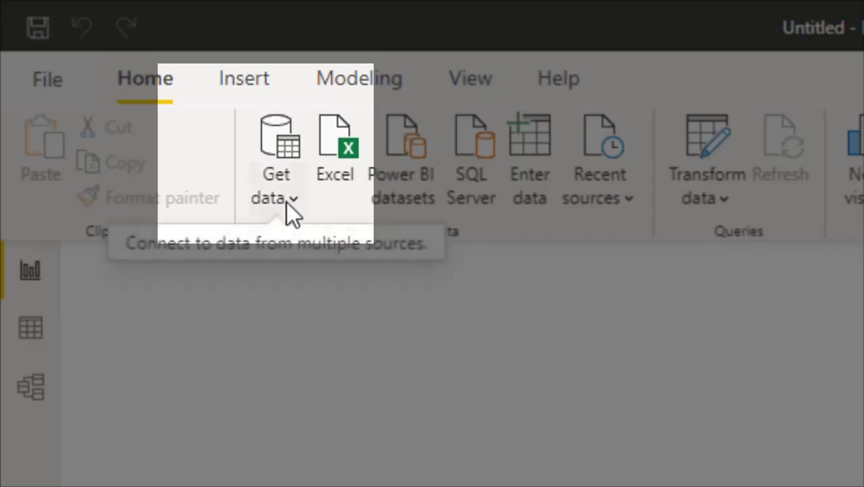
left_click(286, 202)
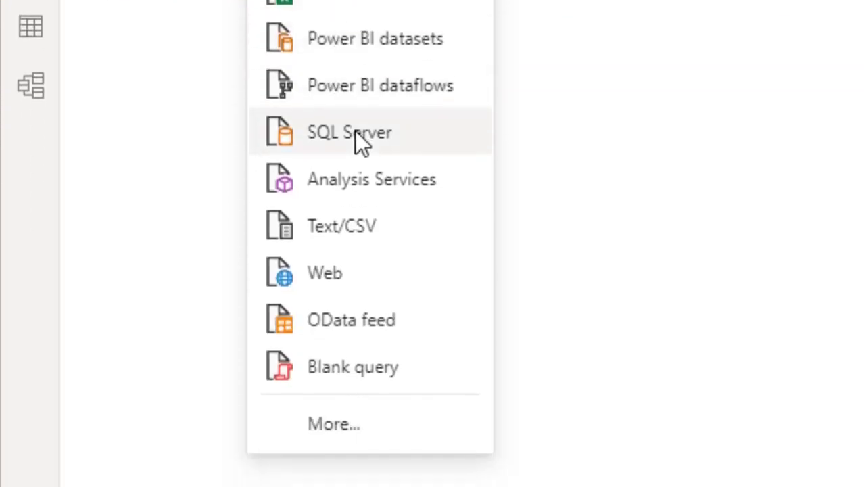
left_click(370, 280)
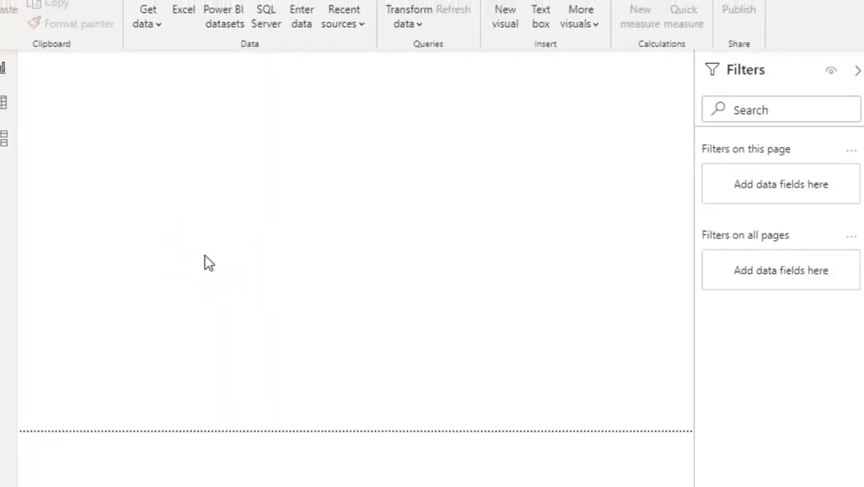
left_click(512, 231)
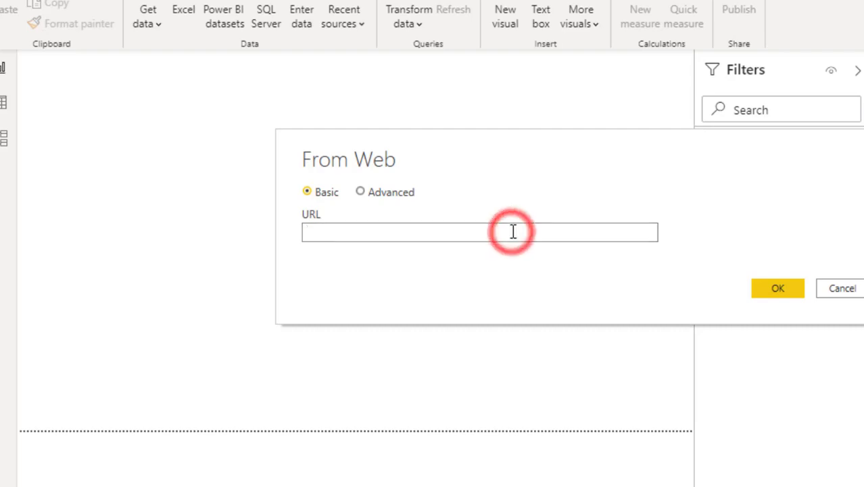
right_click(512, 231)
left_click(570, 309)
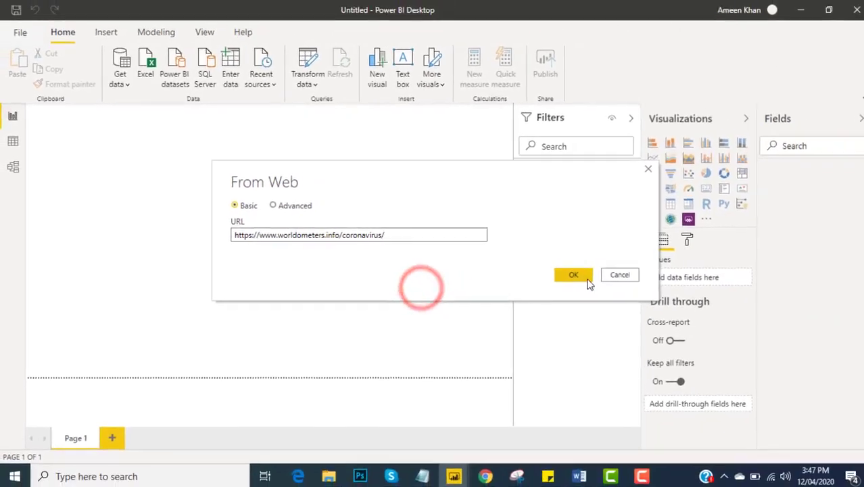
left_click(586, 280)
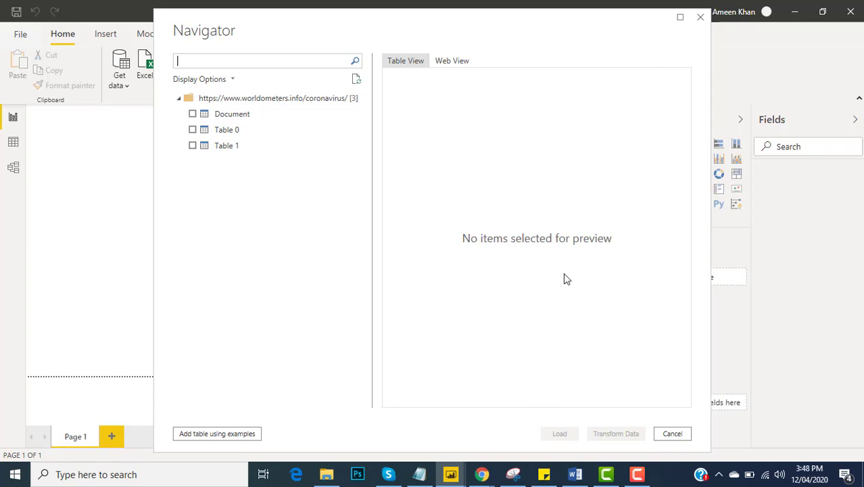
Step: Open Table 0 from the page's available tables in Power Query Editor and refresh its preview
left_click(227, 117)
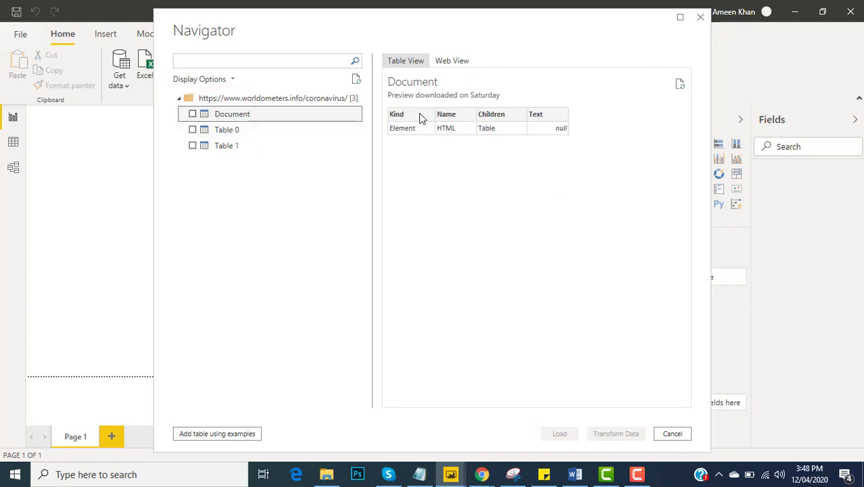
left_click(217, 136)
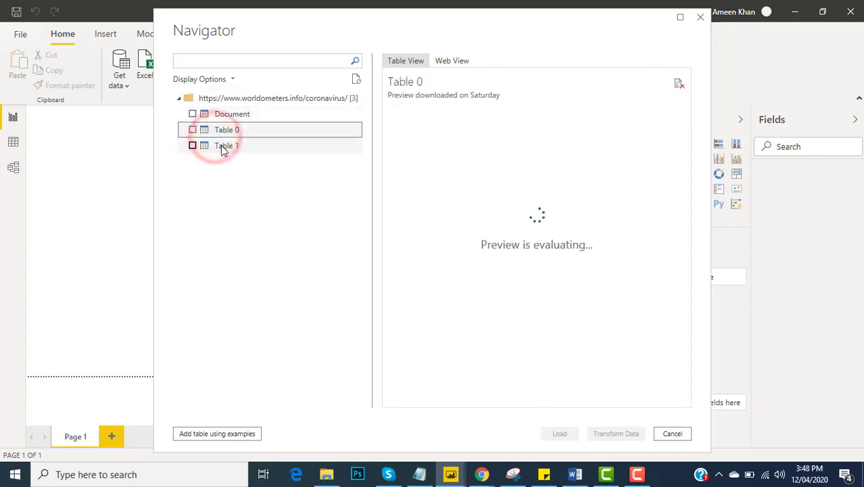
left_click(223, 146)
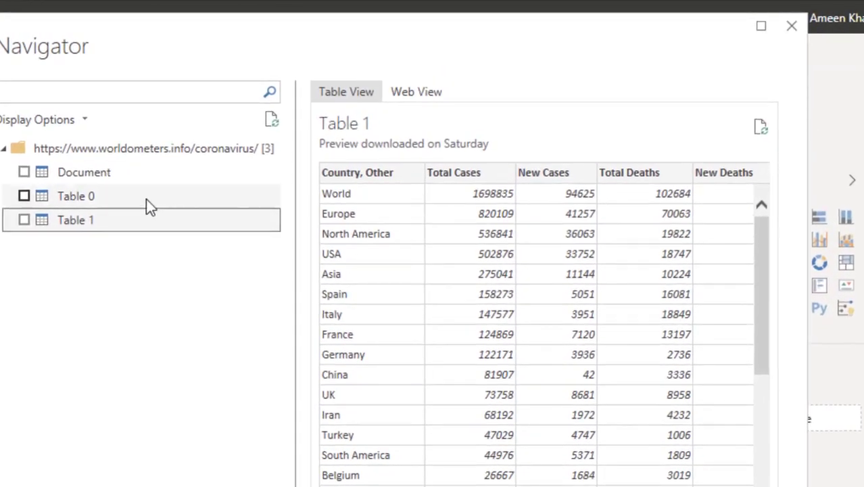
left_click(255, 139)
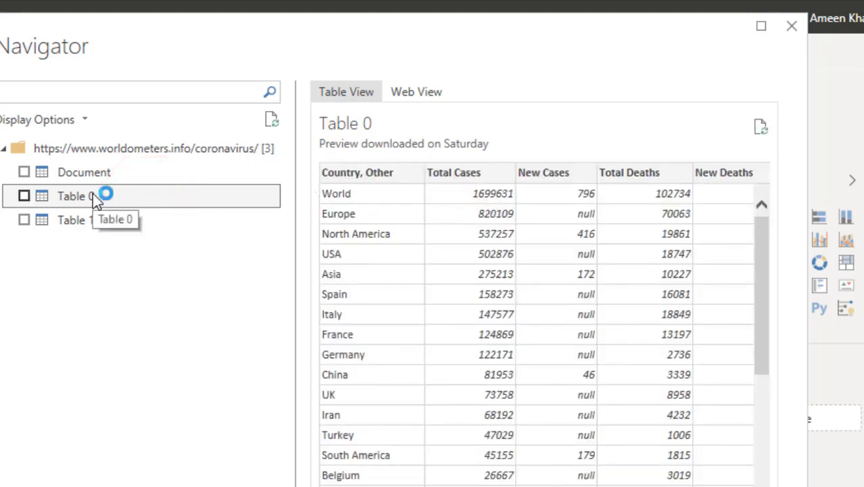
left_click(24, 195)
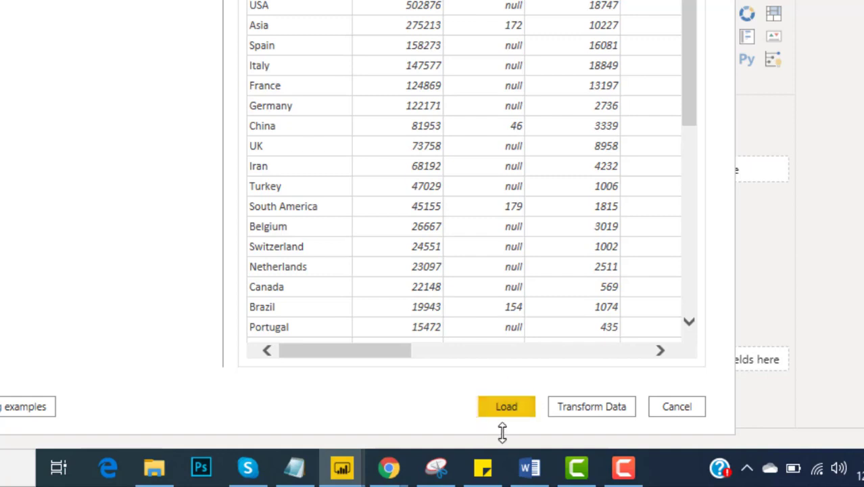
left_click(593, 406)
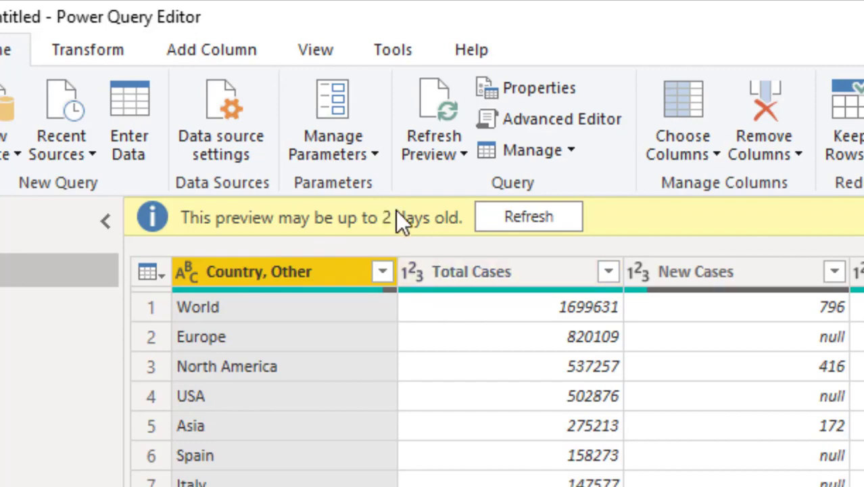
left_click(529, 220)
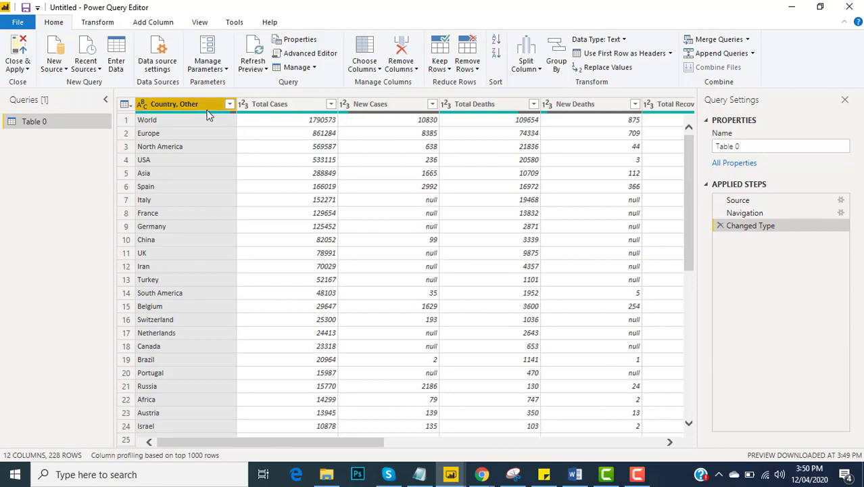
Step: Replace null with 0 in all columns from Total Cases through Tests/ 1M pop
left_click(271, 105)
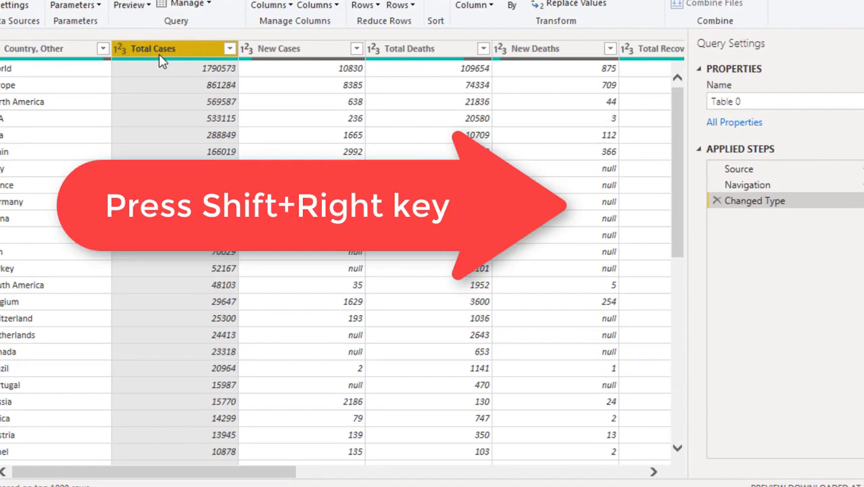
key("shift+Right")
key("shift+Right")
key("shift+Right")
key("shift+Right")
key("shift+Right")
key("shift+Right")
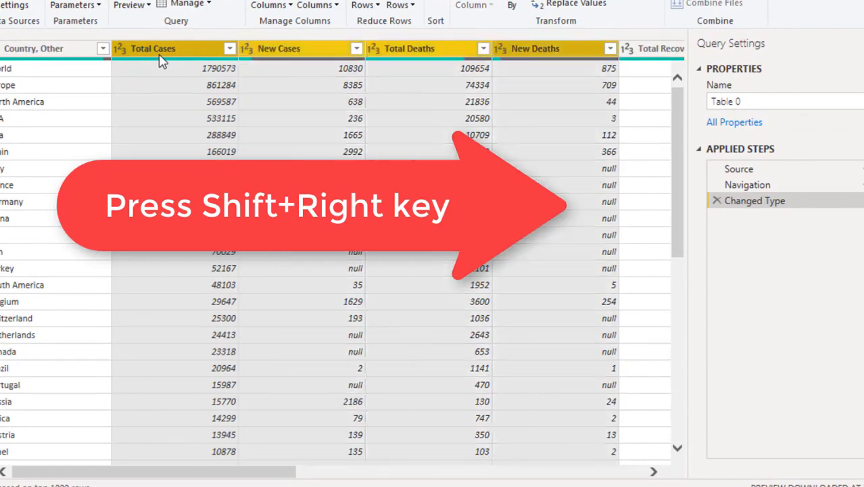
key("shift+Right")
key("shift+Right")
key("shift+Right")
key("shift+Right")
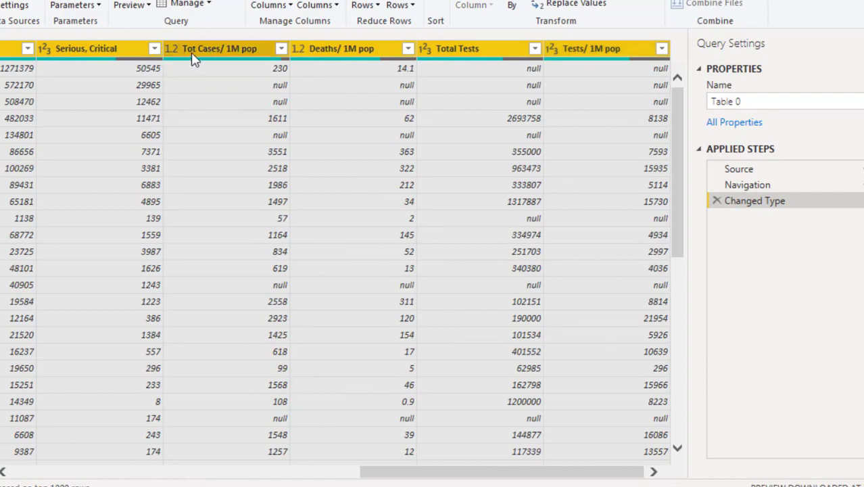
right_click(192, 55)
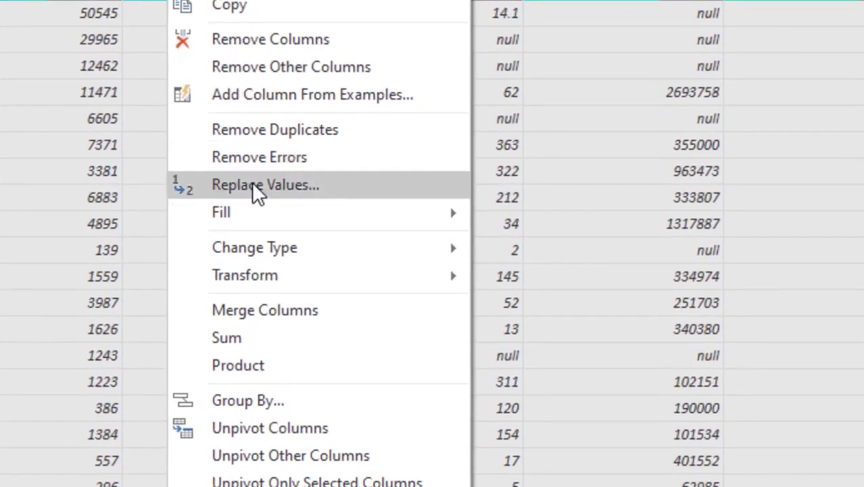
left_click(258, 184)
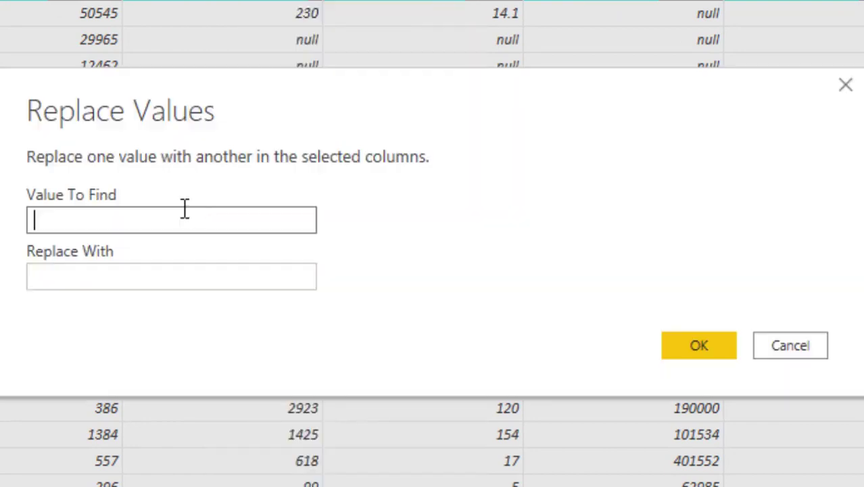
left_click(182, 213)
type("null")
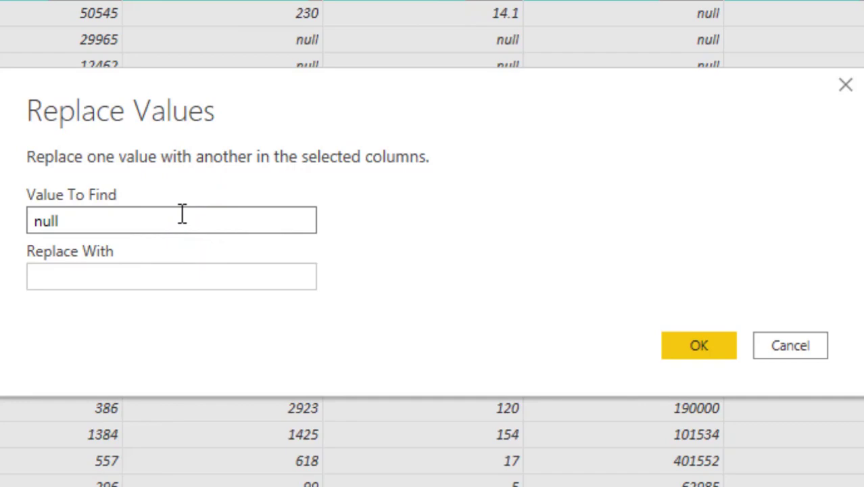
left_click(194, 274)
type("0")
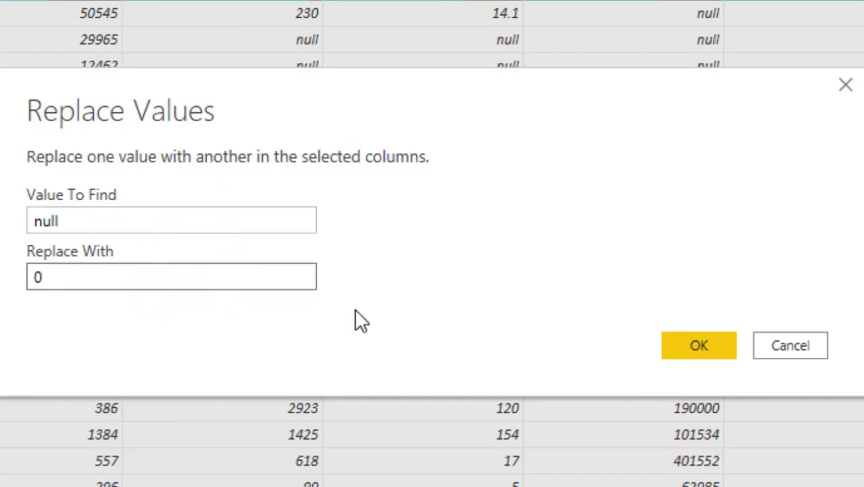
left_click(712, 345)
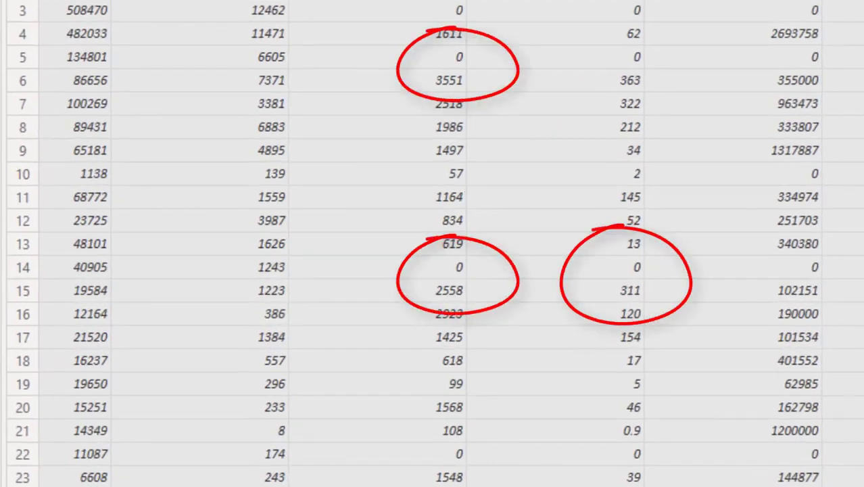
Step: Filter the (blank) and Total: entries out of the Country, Other column, and close the editor with the query changes applied
left_click_drag(863, 486, 795, 486)
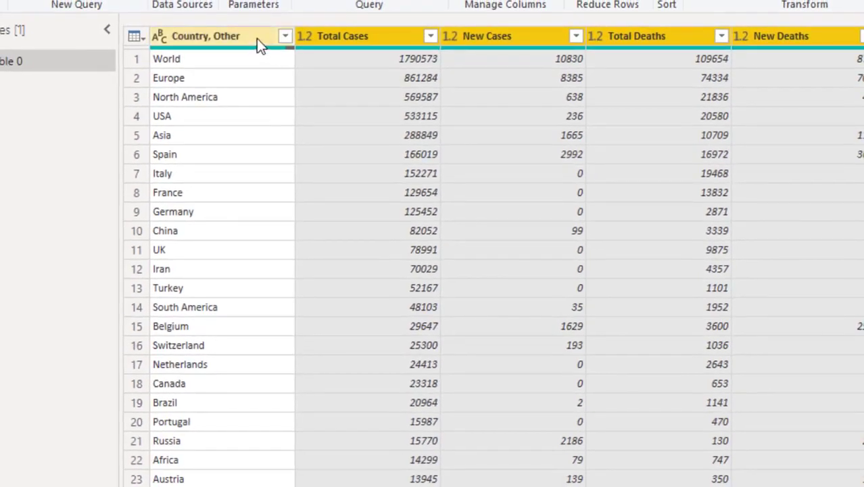
left_click(255, 37)
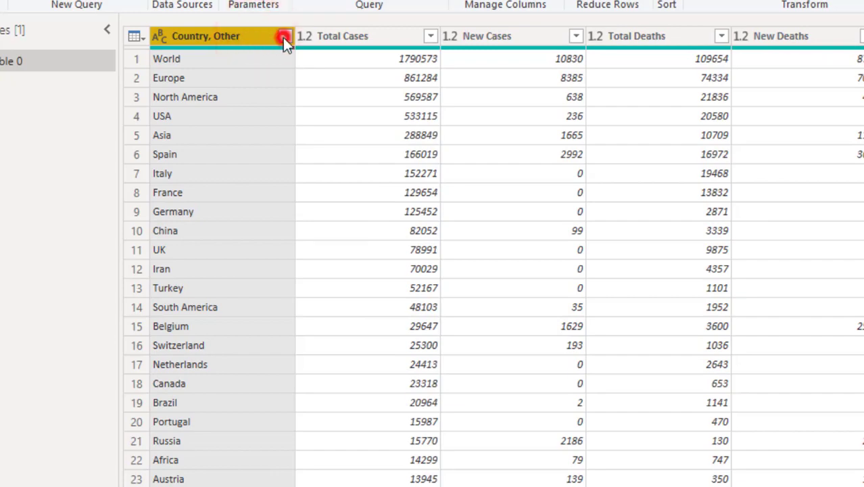
left_click(282, 38)
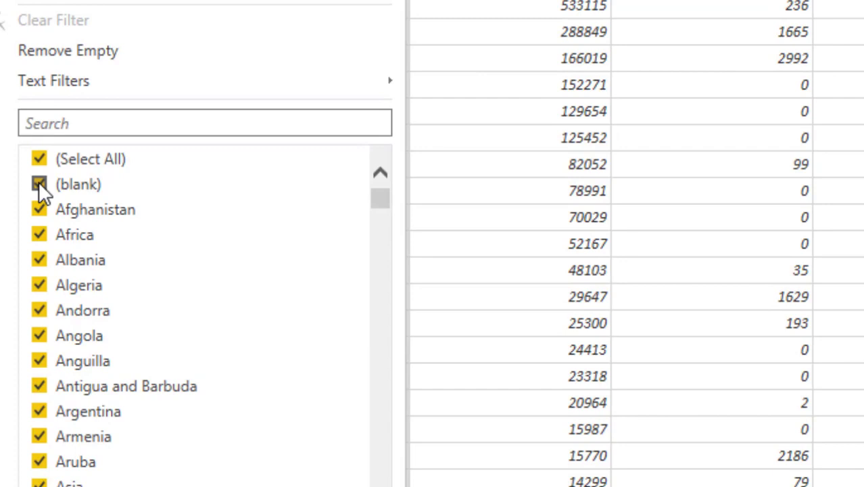
left_click(39, 184)
left_click_drag(384, 197, 378, 477)
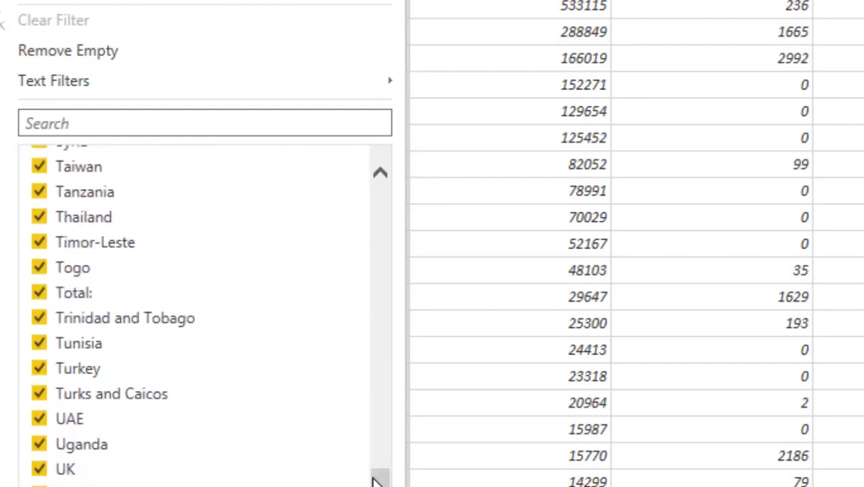
left_click(39, 292)
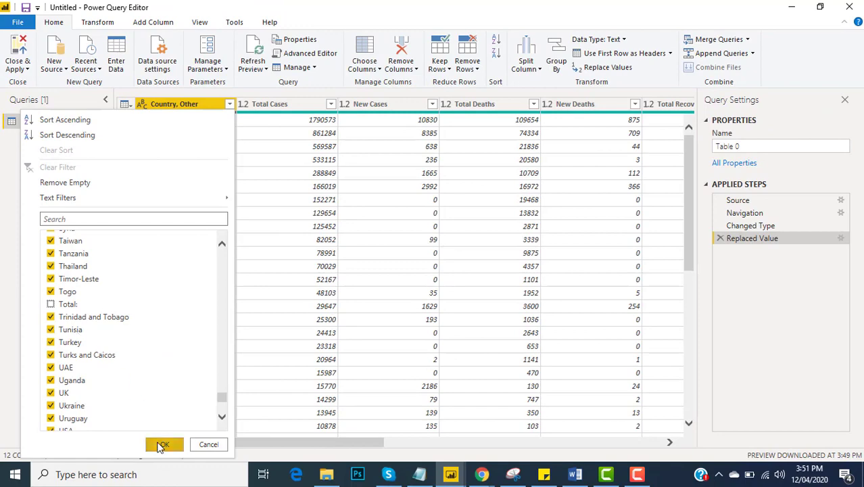
left_click(163, 445)
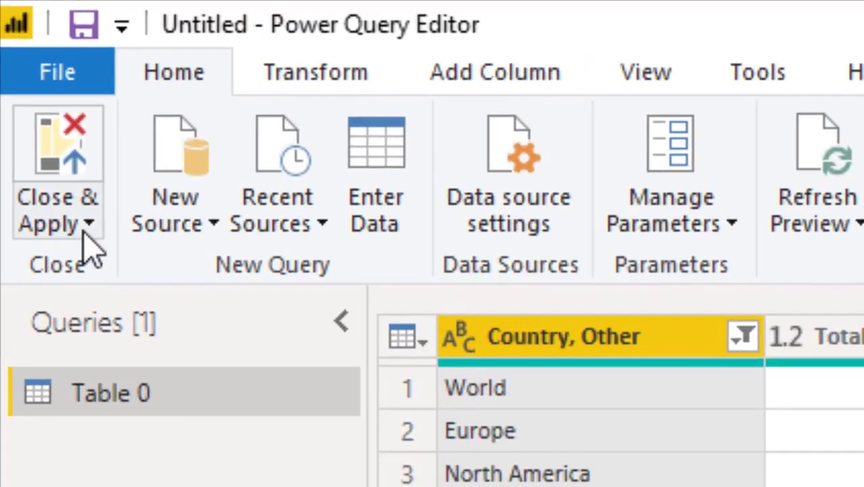
left_click(86, 227)
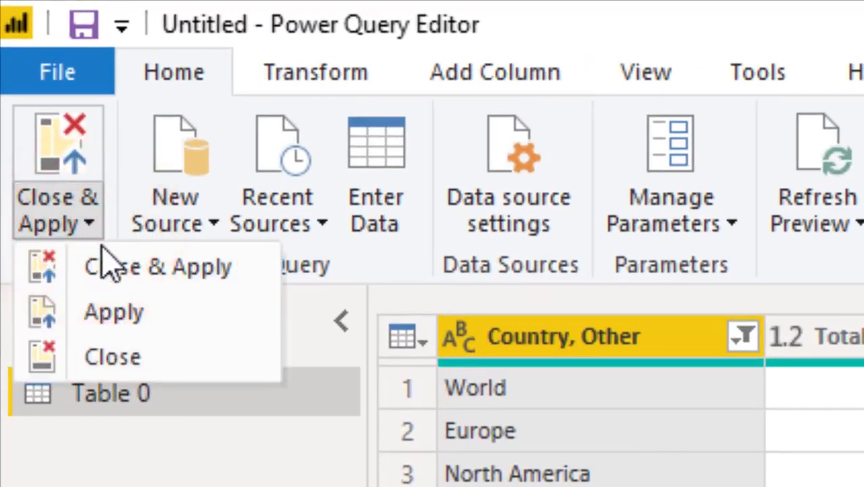
left_click(119, 263)
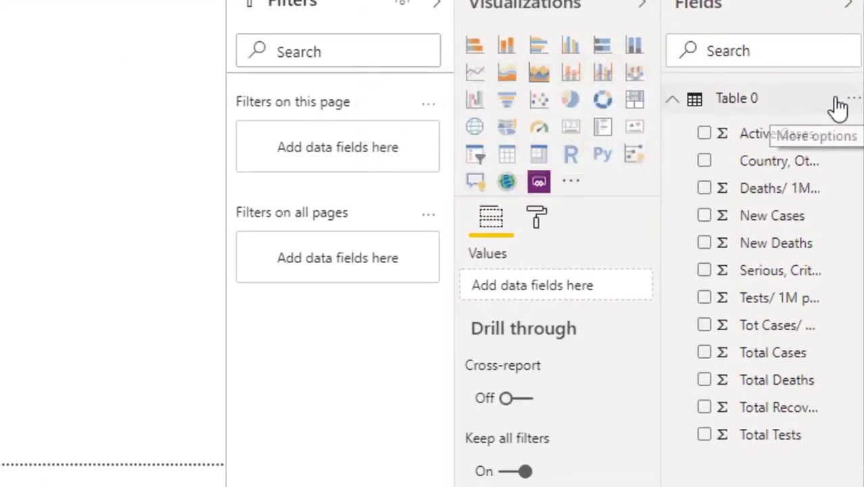
Step: Rename Table 0 to Covid19 Latest Report
left_click(854, 102)
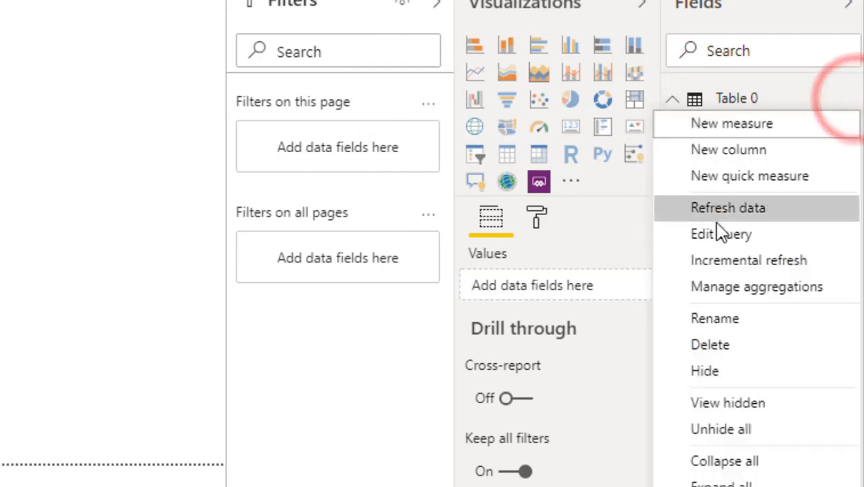
left_click(729, 318)
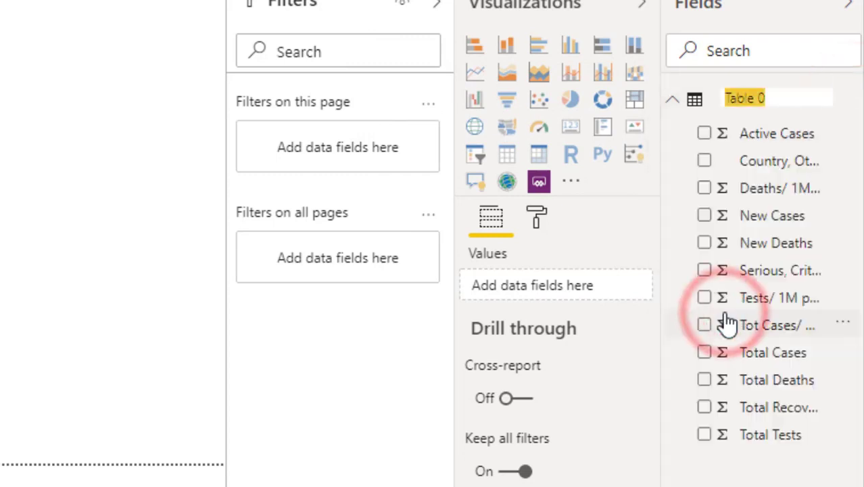
type("Covid19 Latest")
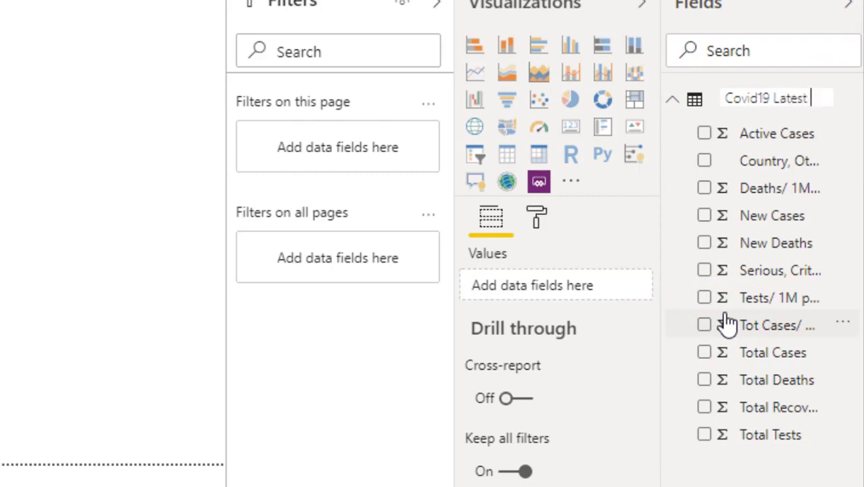
type(" Report")
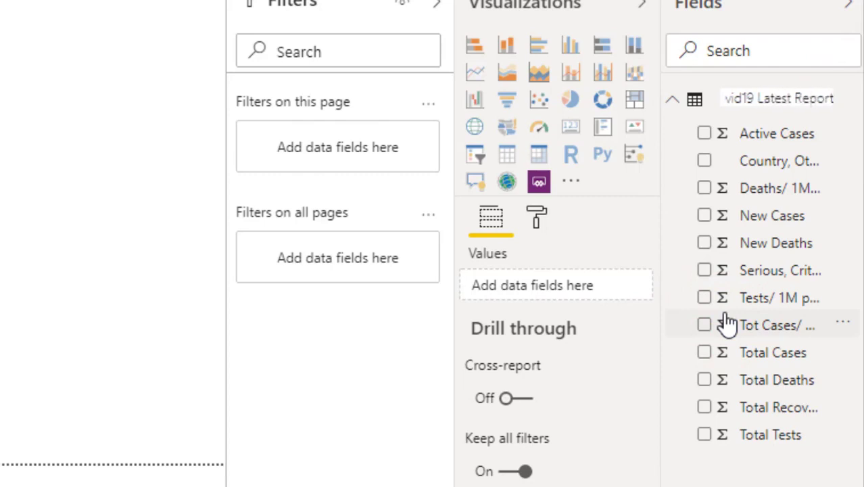
key("Return")
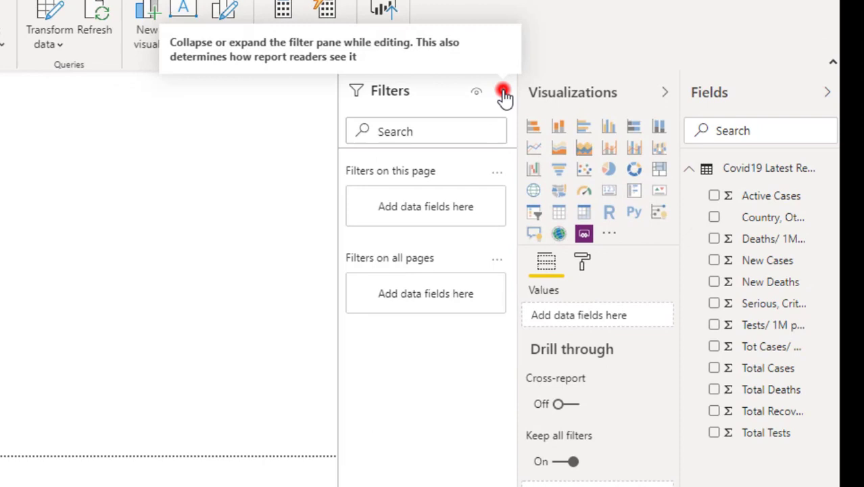
Step: Collapse the Filters pane and give the report page a custom size of 1500 pixels wide by 1500 pixels high
left_click(502, 91)
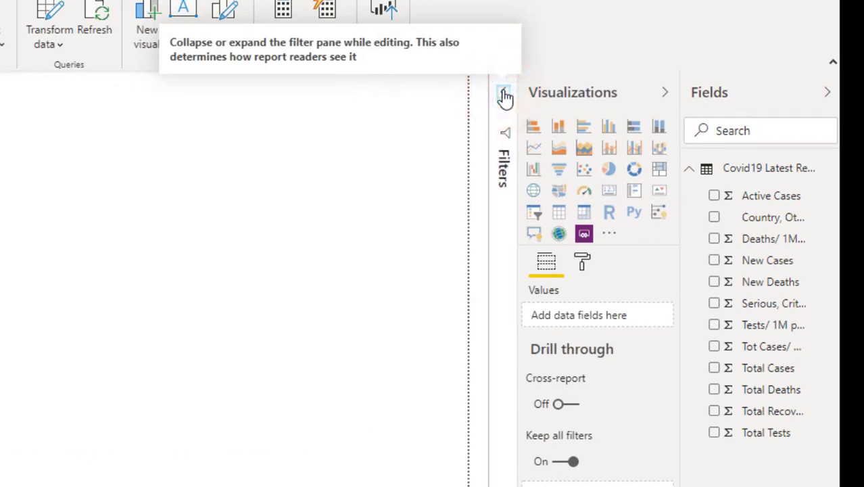
left_click(581, 266)
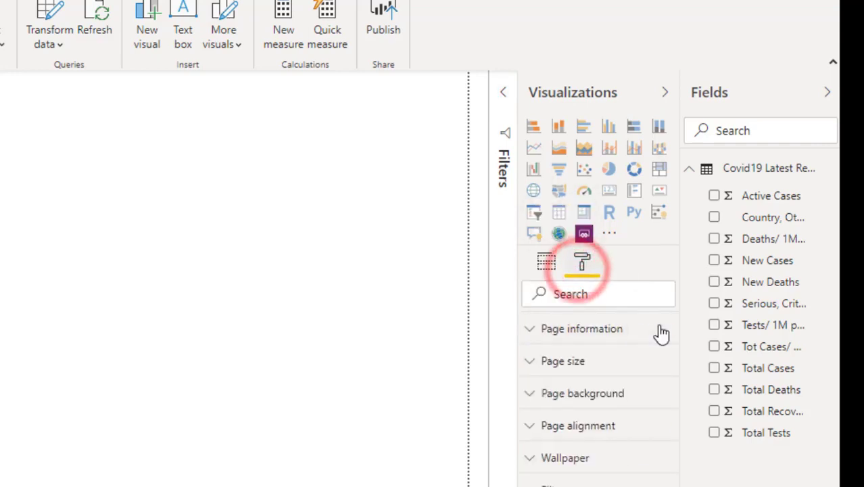
left_click(574, 364)
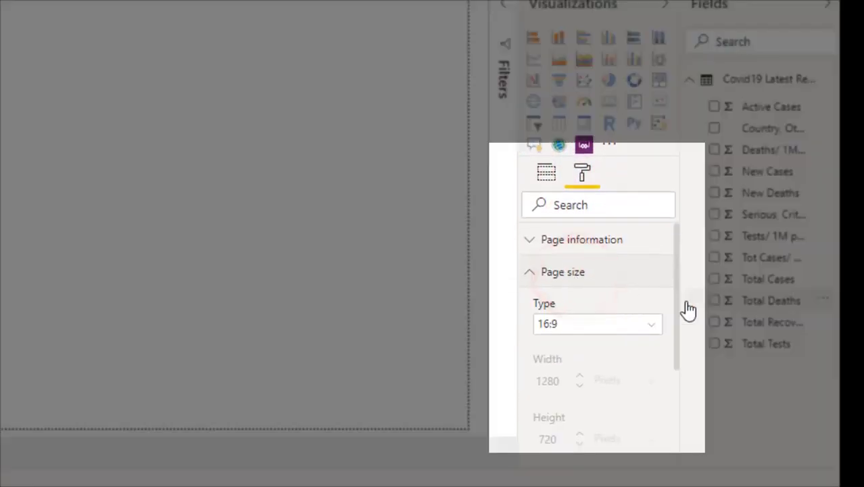
left_click_drag(674, 372, 678, 411)
left_click(632, 274)
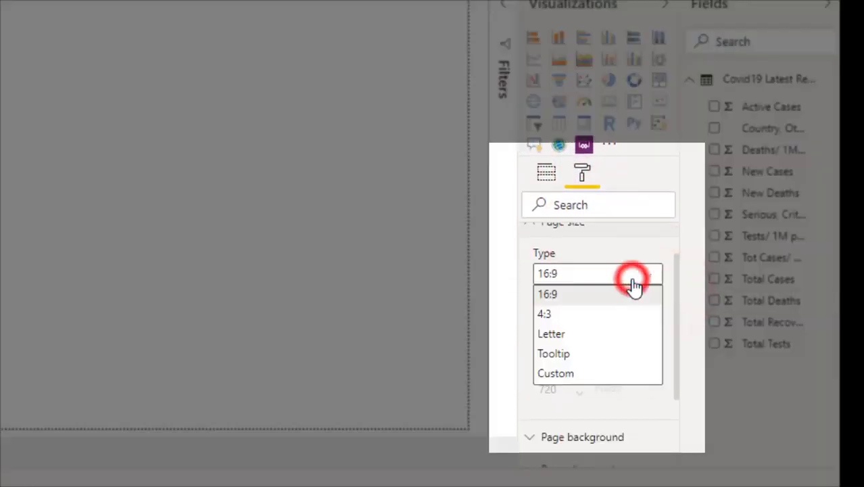
left_click(557, 374)
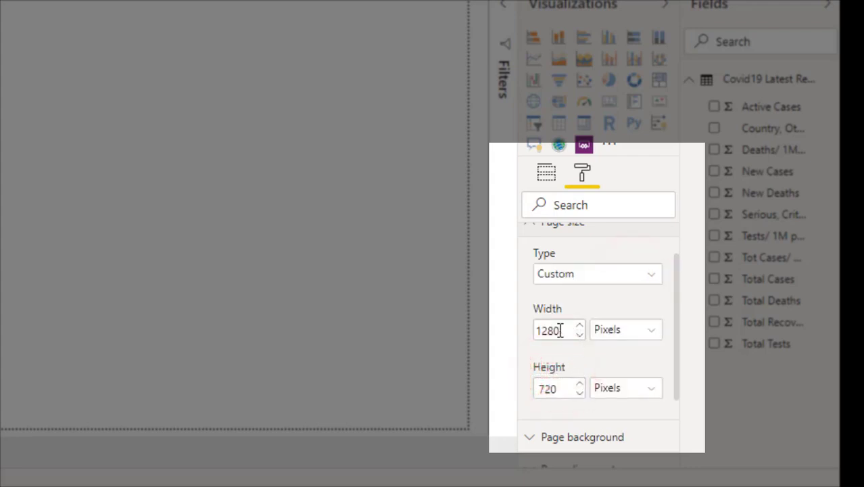
double_click(558, 330)
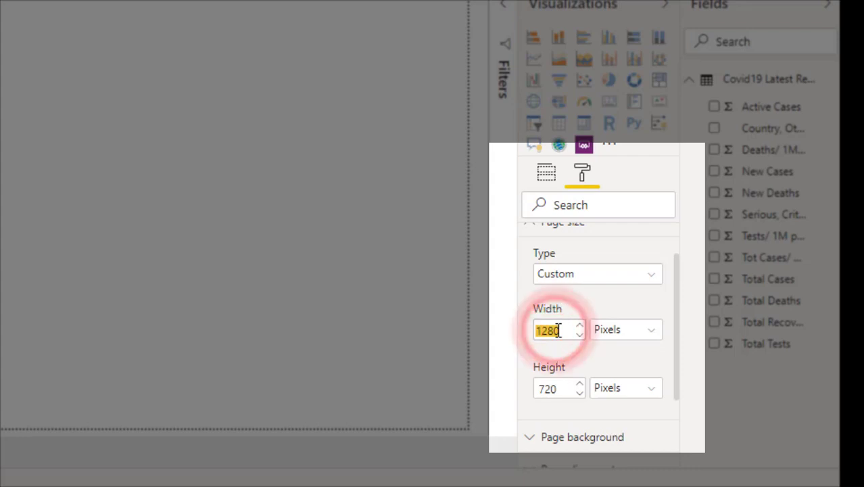
type("1500")
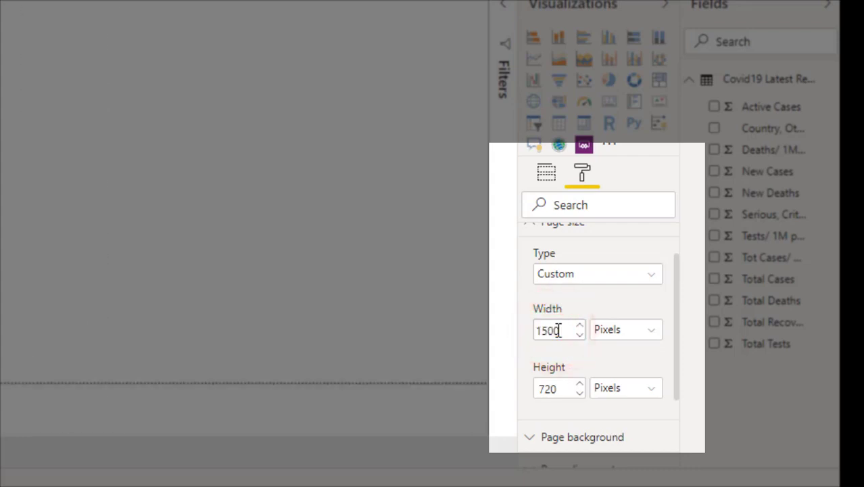
double_click(560, 388)
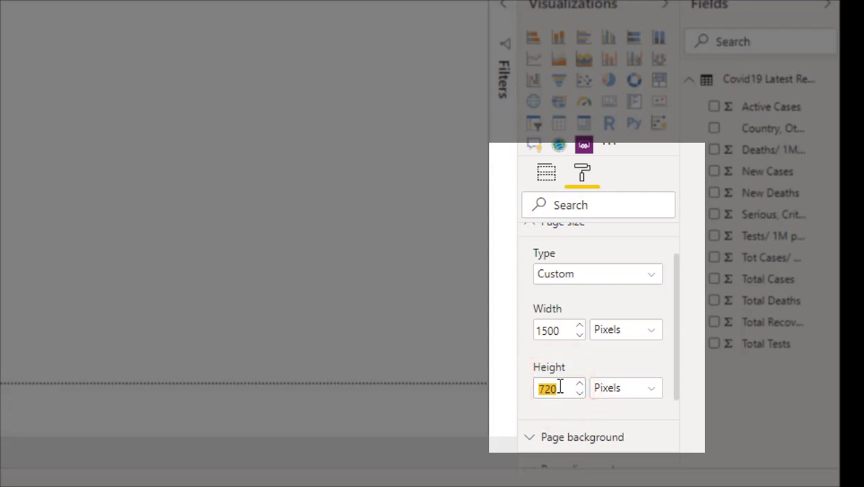
type("1500")
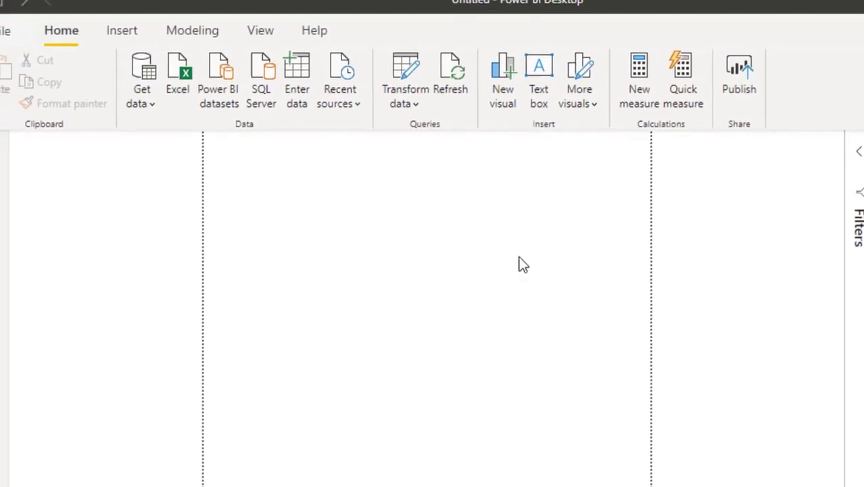
Step: Set the page view to Fit to width
left_click(260, 31)
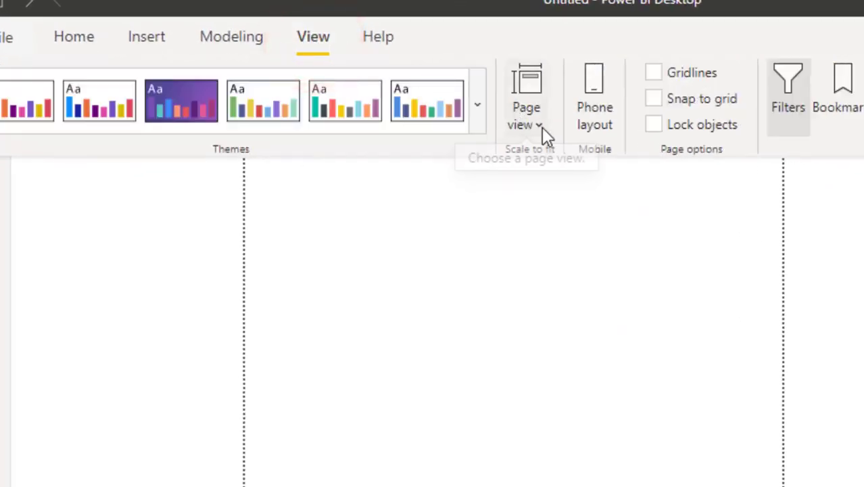
left_click(542, 127)
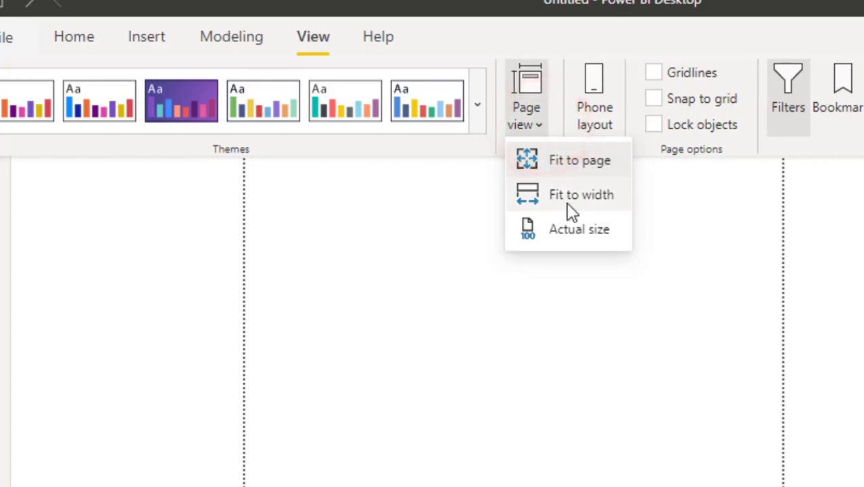
left_click(566, 201)
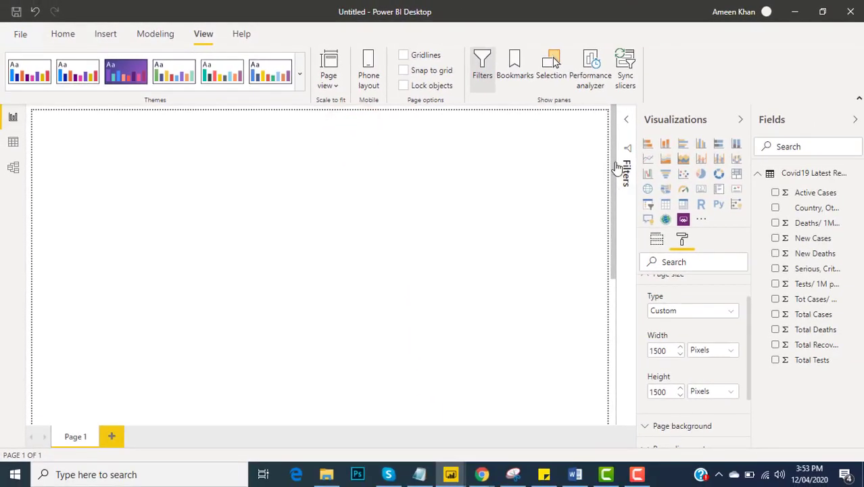
left_click_drag(613, 171, 614, 122)
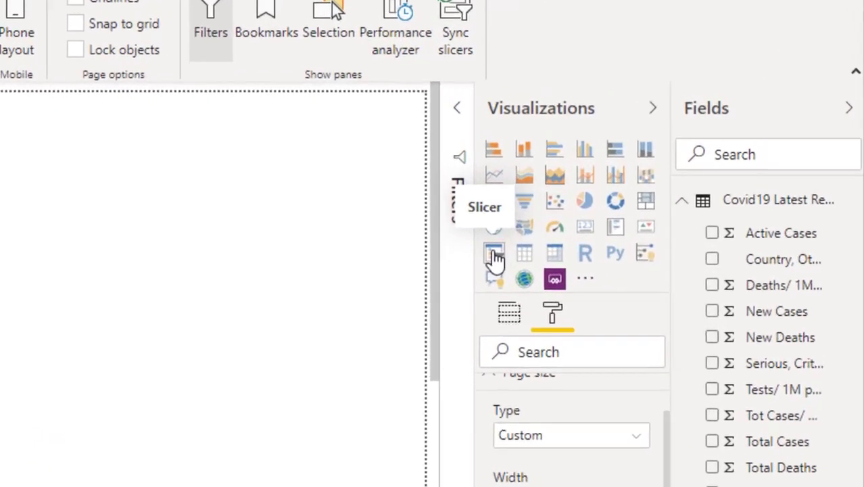
Step: Add a slicer for the Country, Other field and stretch it down to nearly the full visible page height
left_click(648, 205)
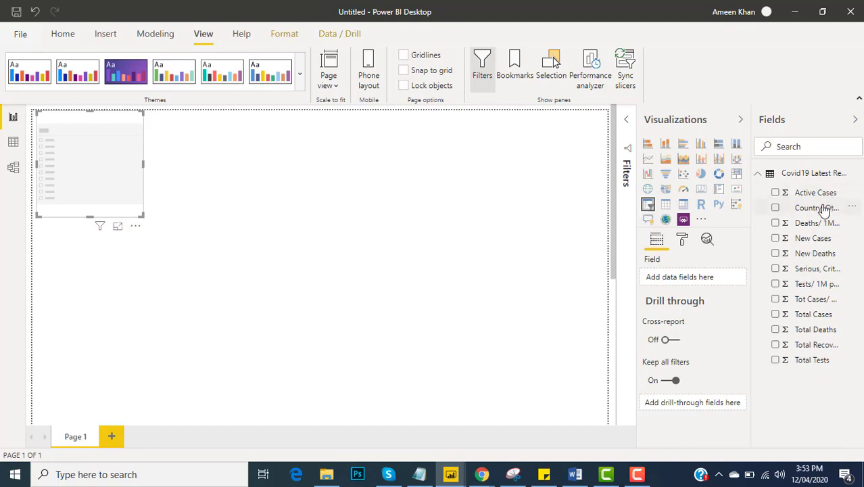
left_click_drag(547, 194, 108, 173)
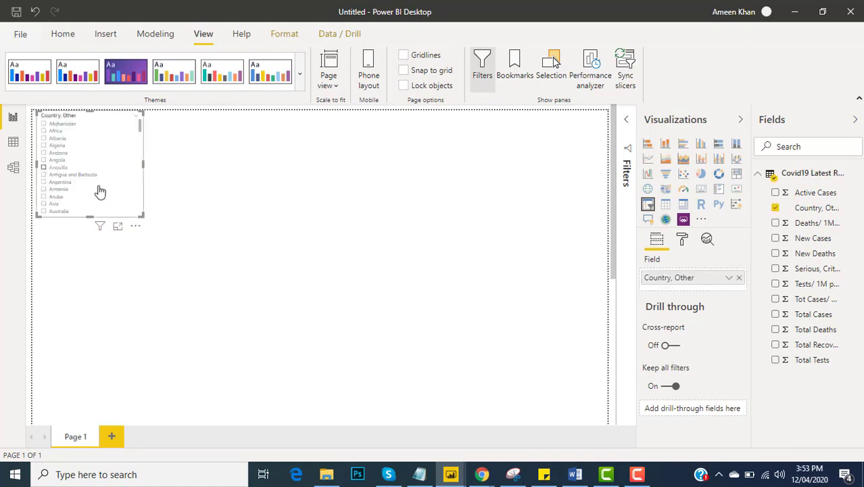
left_click_drag(93, 213, 102, 411)
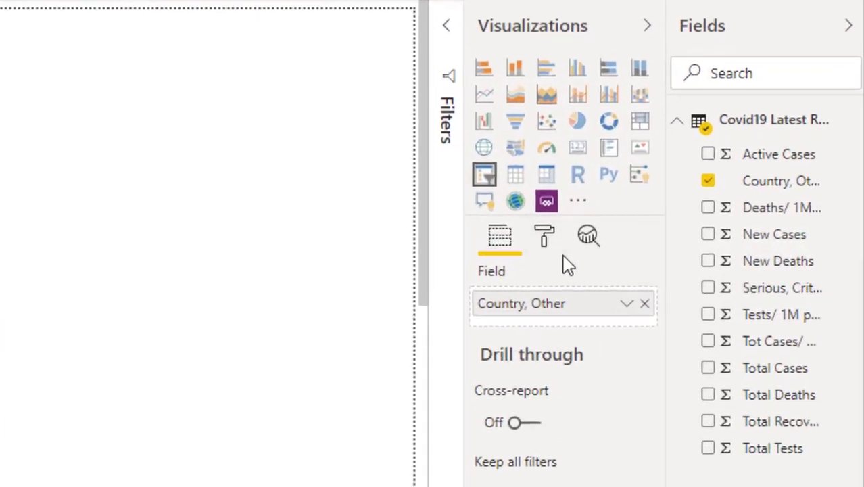
Step: Format the country slicer's items with a black font color and a text size of 14 pt
left_click(681, 239)
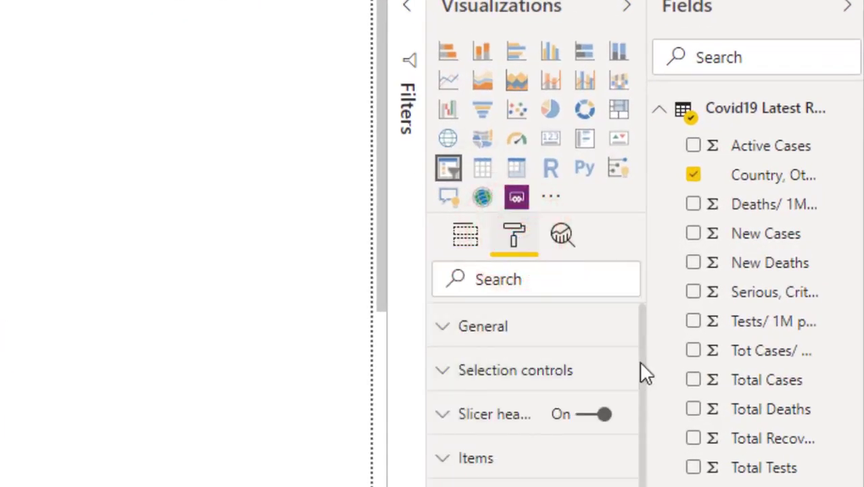
left_click_drag(640, 361, 641, 447)
left_click(523, 410)
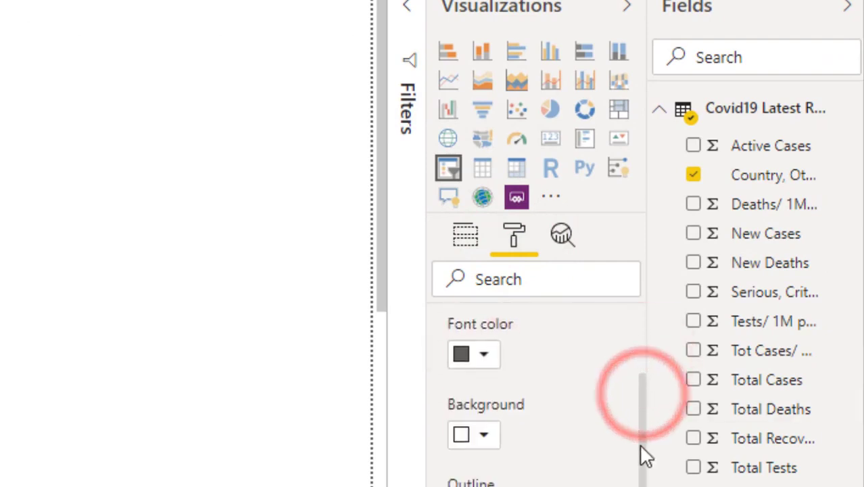
left_click(487, 354)
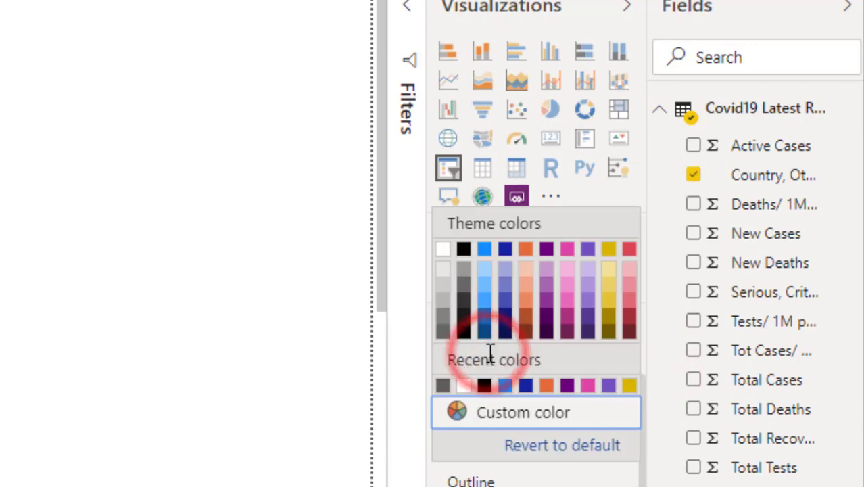
left_click(463, 251)
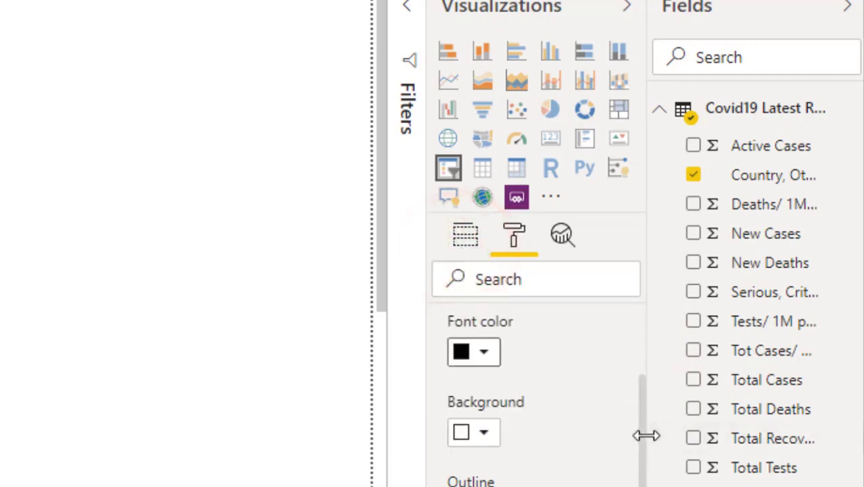
left_click_drag(645, 433, 641, 482)
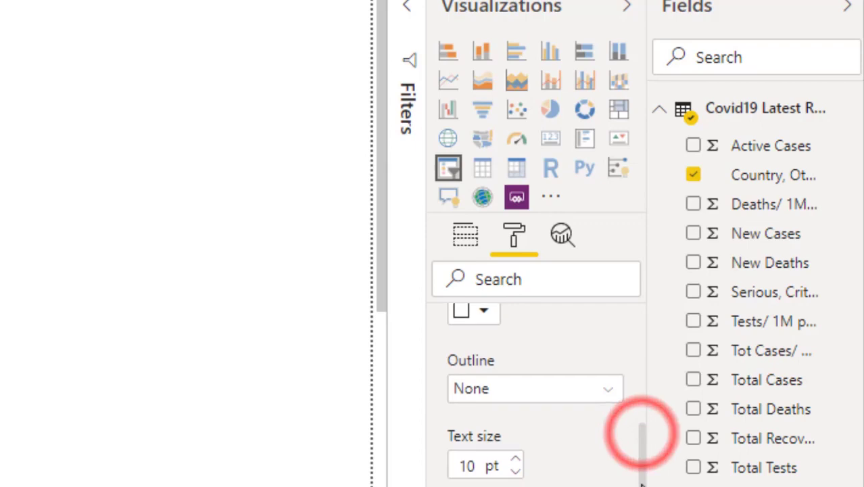
left_click(514, 453)
left_click(514, 453)
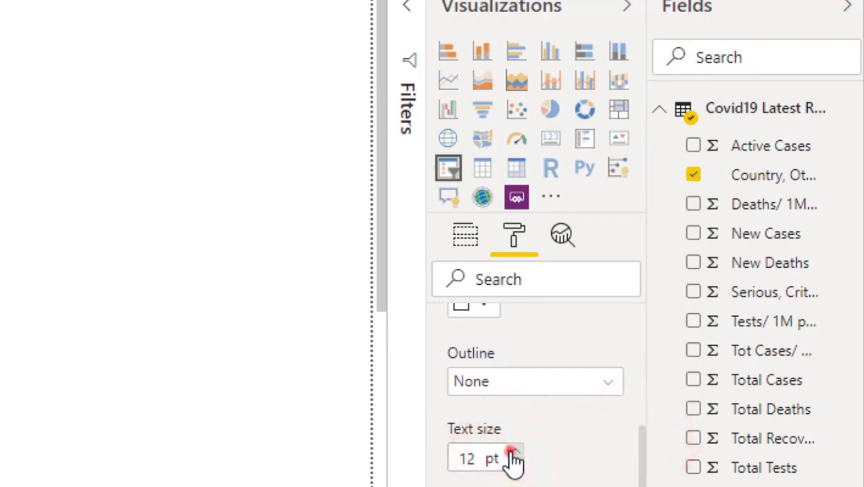
left_click(515, 454)
left_click(516, 454)
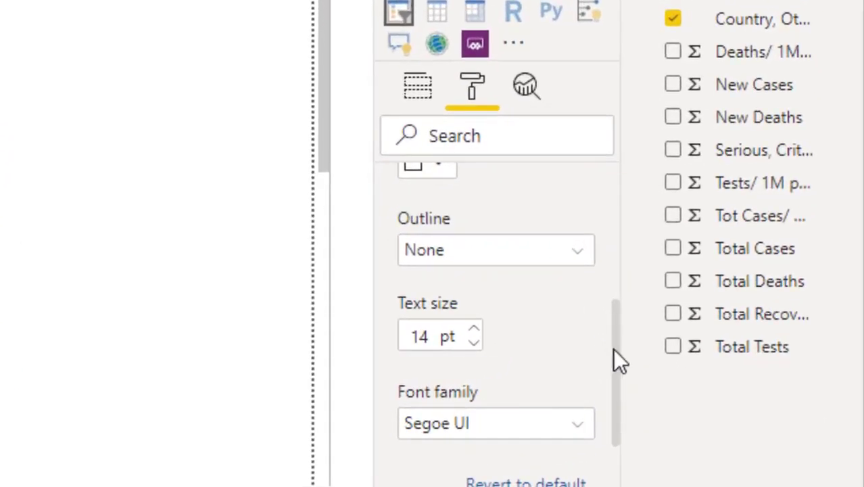
Step: Turn on the country slicer's title and set its text to Countries
left_click_drag(749, 361, 751, 318)
left_click_drag(619, 256, 609, 194)
left_click(525, 197)
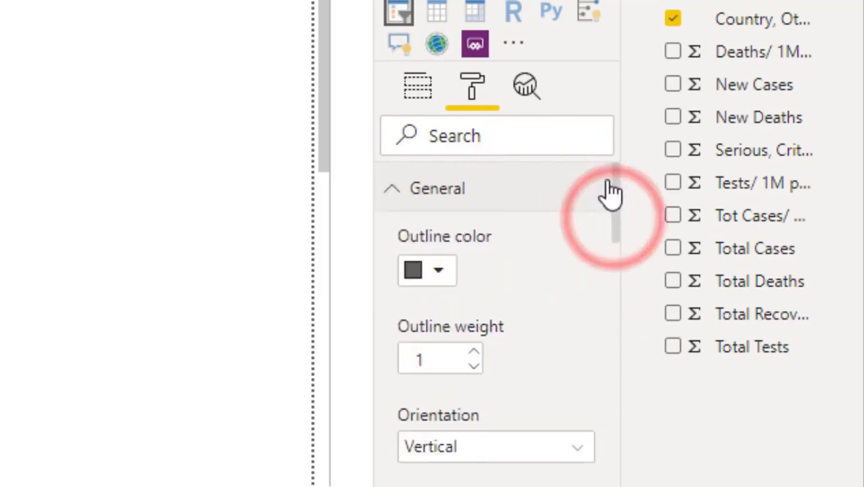
left_click(503, 211)
left_click(475, 338)
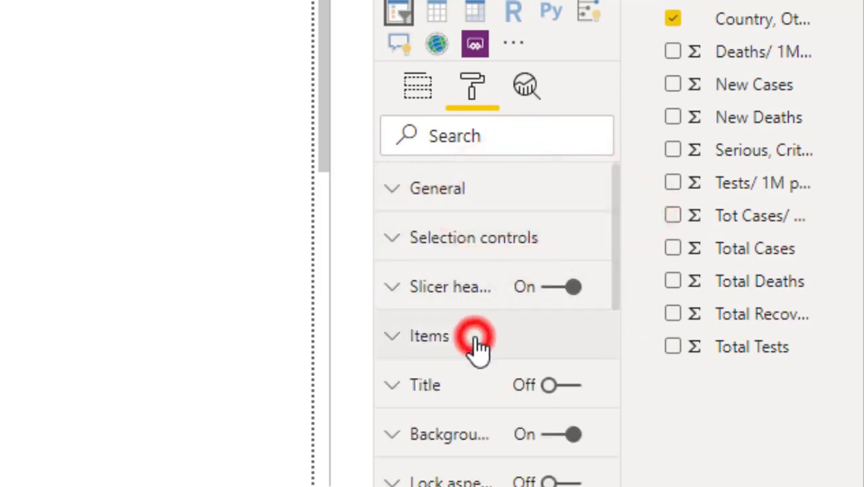
left_click_drag(614, 309, 618, 355)
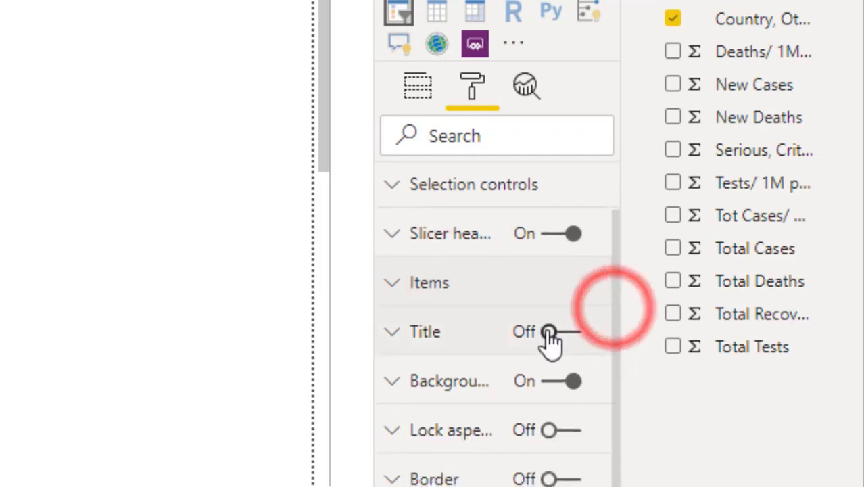
left_click(544, 332)
left_click(470, 338)
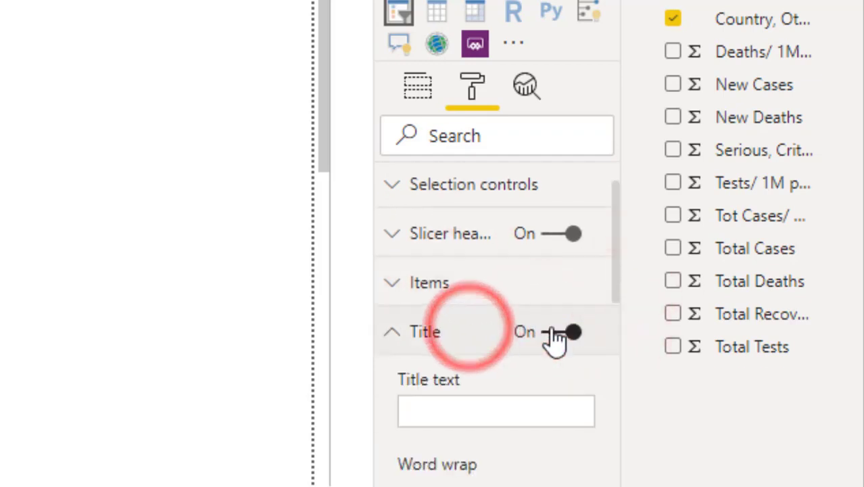
left_click(452, 412)
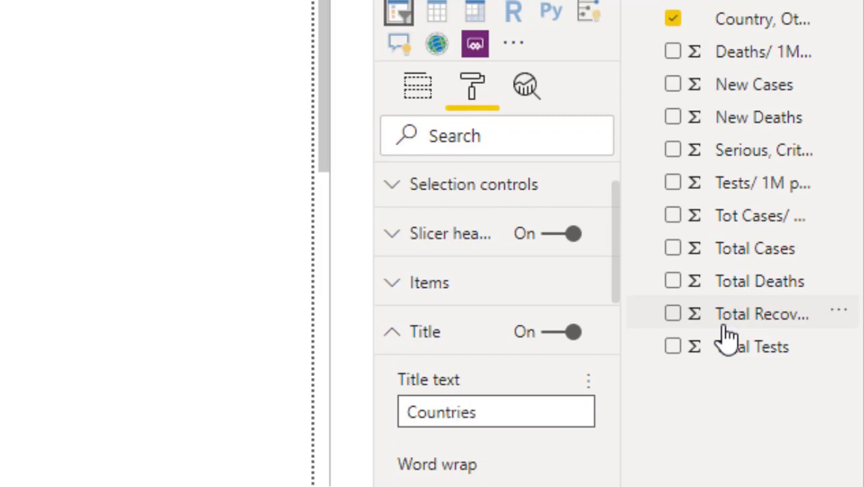
Step: Set the font color of the slicer's Countries title to the yellow theme color
mouse_move(616, 284)
left_mouse_down()
mouse_move(618, 357)
mouse_move(605, 372)
left_mouse_up()
left_click(439, 332)
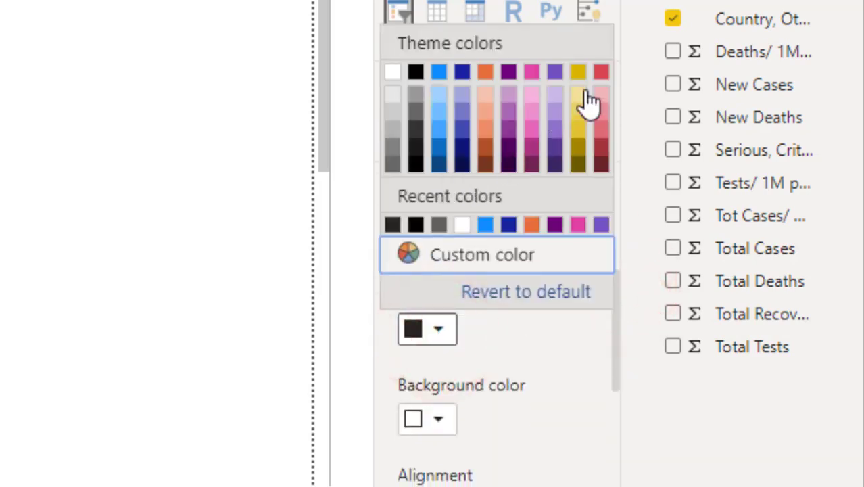
left_click(580, 75)
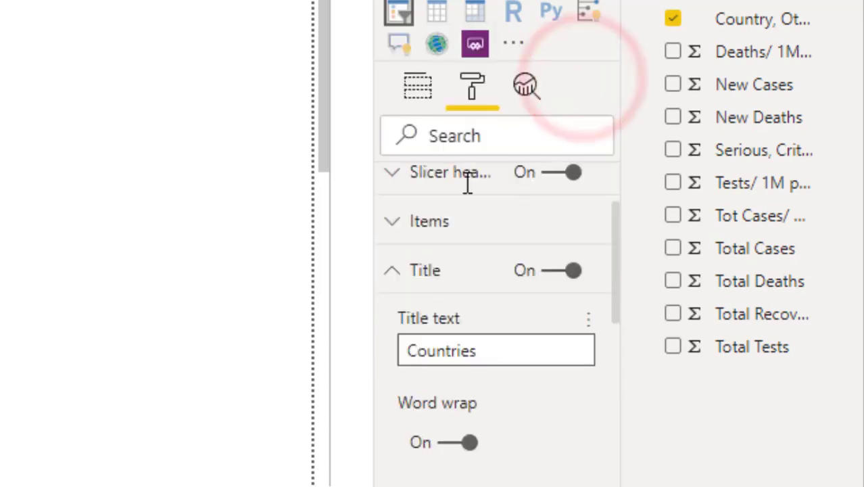
Step: Format the slicer's Countries title with the red theme color, center alignment and a text size of 16 pt
left_click(440, 484)
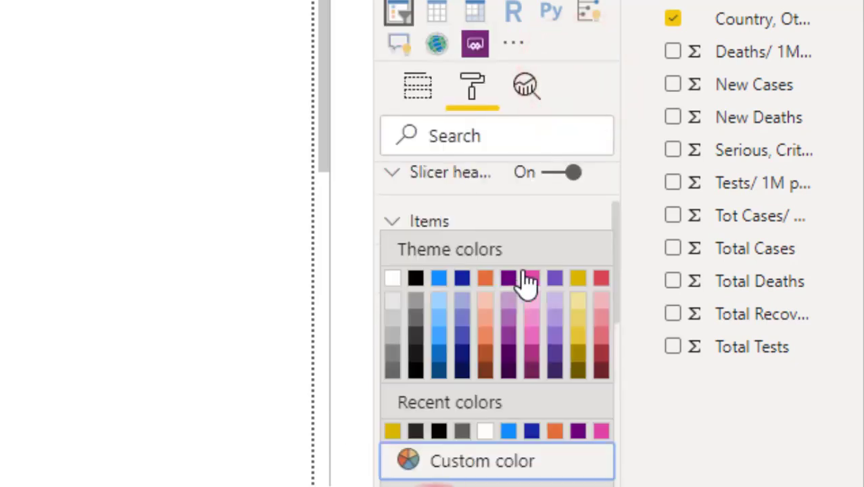
left_click(604, 283)
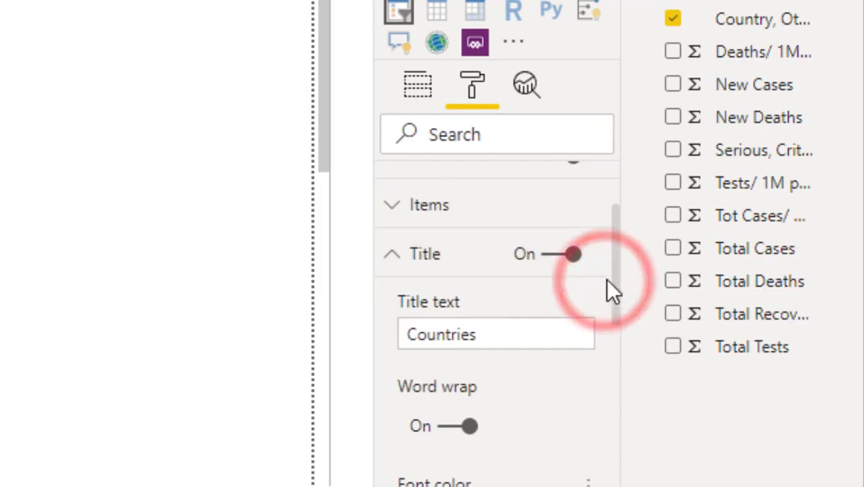
left_click_drag(615, 288, 610, 427)
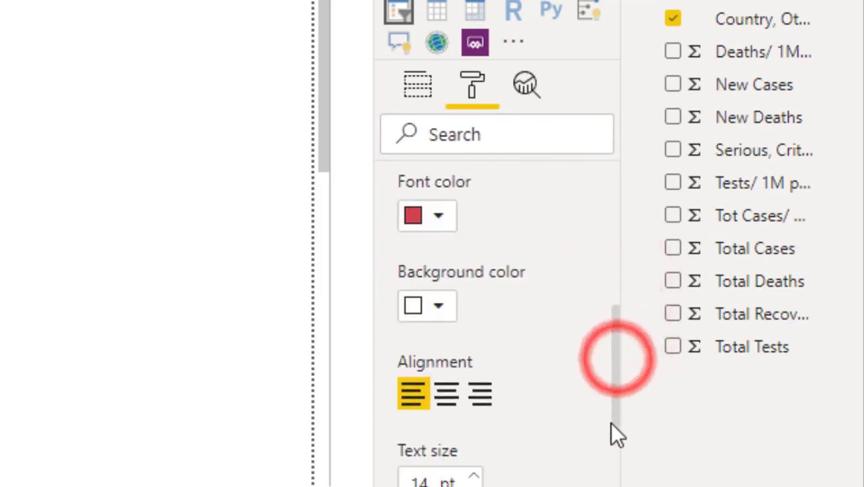
left_click(448, 365)
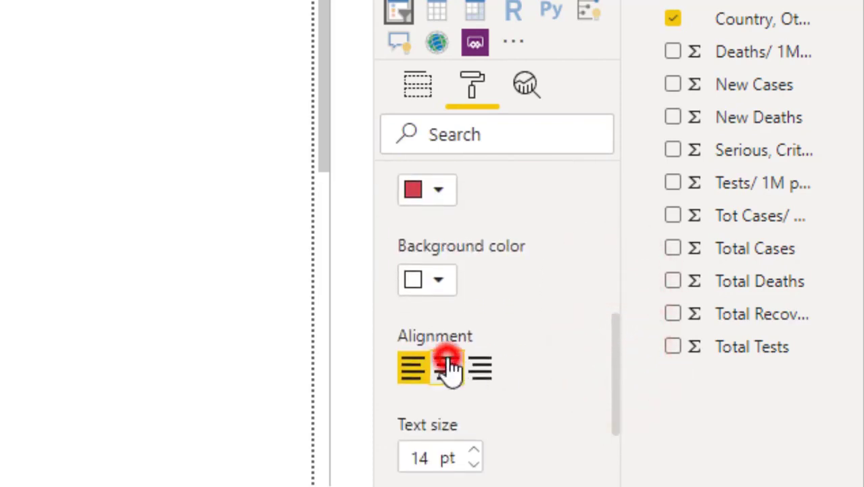
left_click(474, 451)
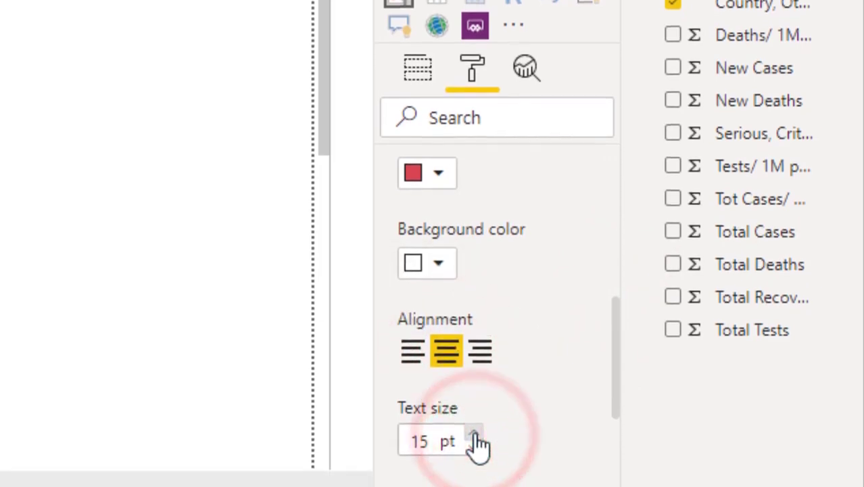
left_click(475, 453)
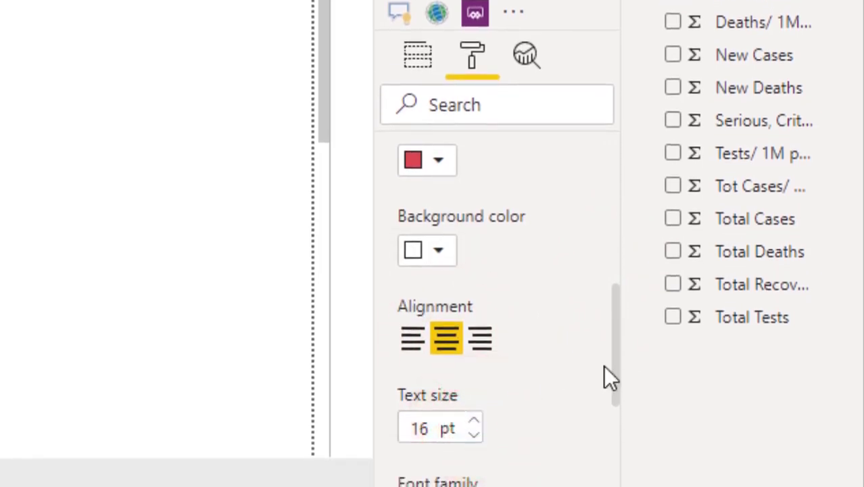
Step: Turn off the slicer header of the country slicer
left_click_drag(617, 371, 611, 203)
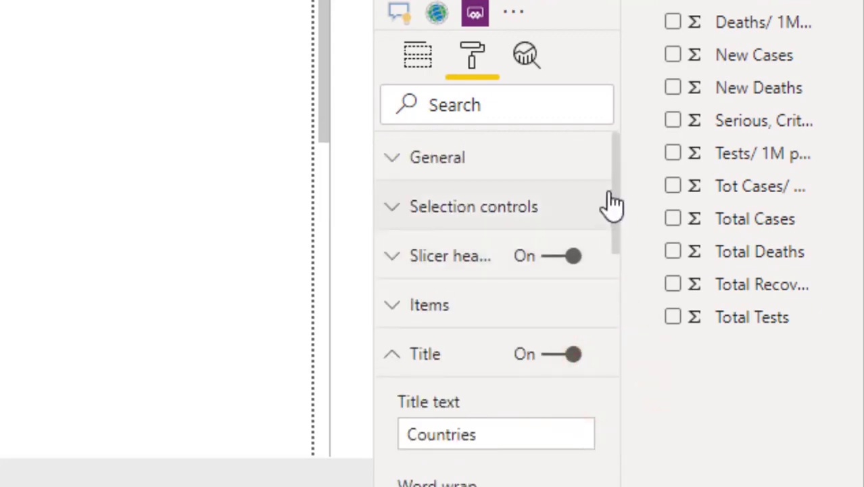
left_click(430, 352)
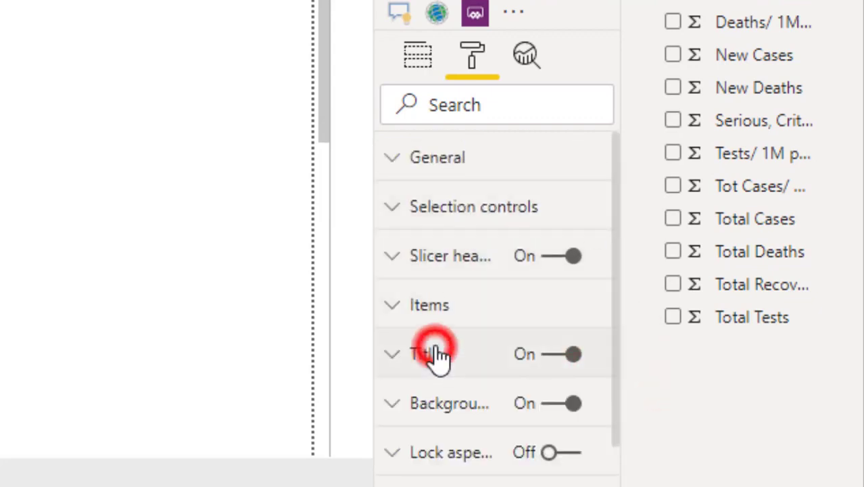
left_click(550, 264)
left_click(549, 264)
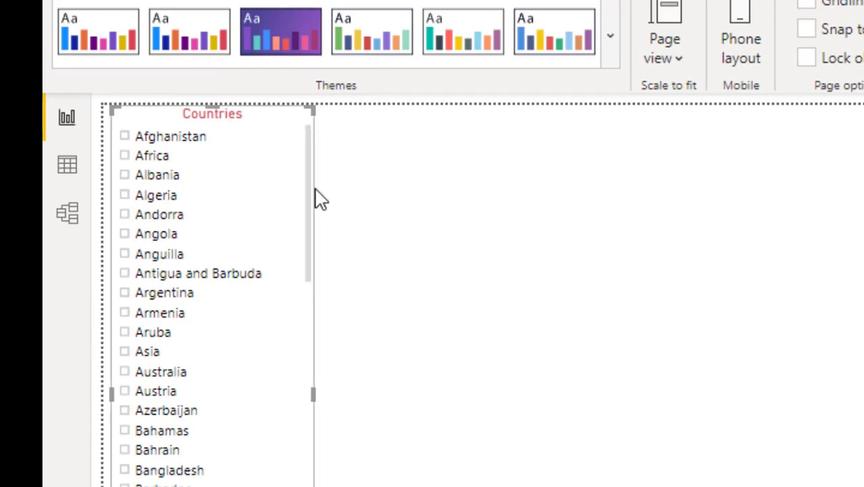
Step: Try the country slicer by selecting Africa and clearing that selection again
left_click_drag(314, 197, 344, 167)
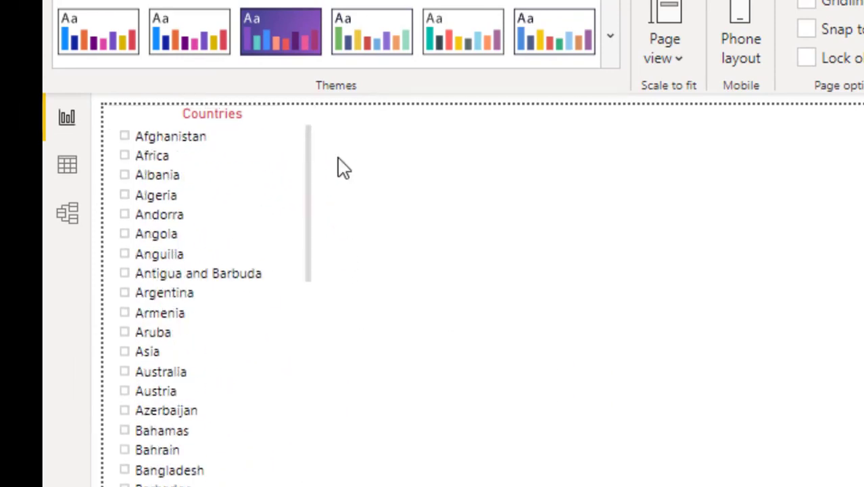
left_click(288, 153)
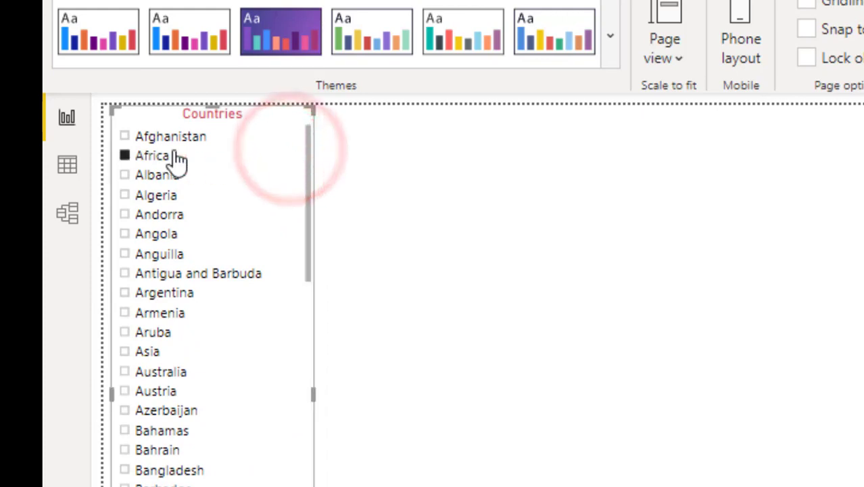
left_click(127, 157)
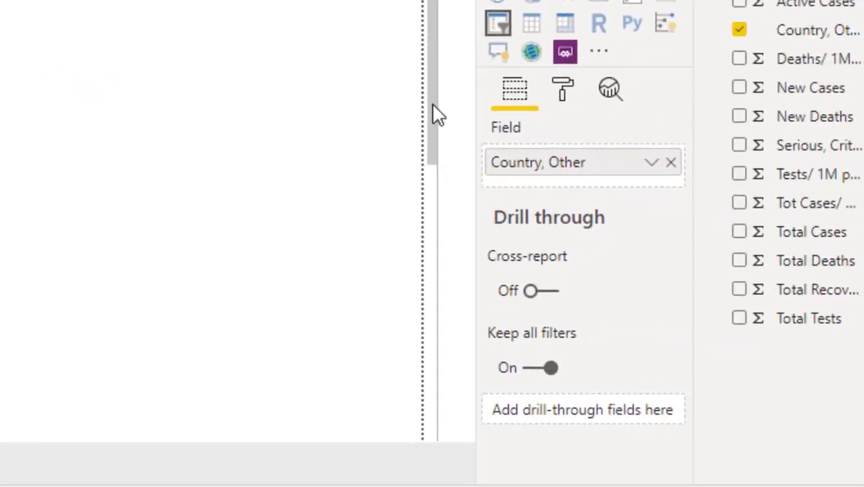
Step: Turn on the country slicer's border and set its color to the red theme color
left_click(561, 91)
left_click_drag(686, 229, 594, 429)
left_click(626, 429)
left_click(571, 430)
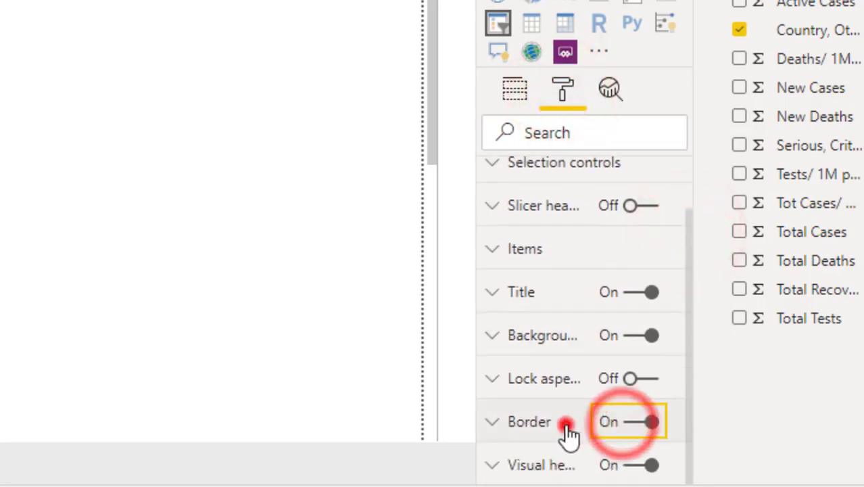
left_click_drag(688, 293, 678, 459)
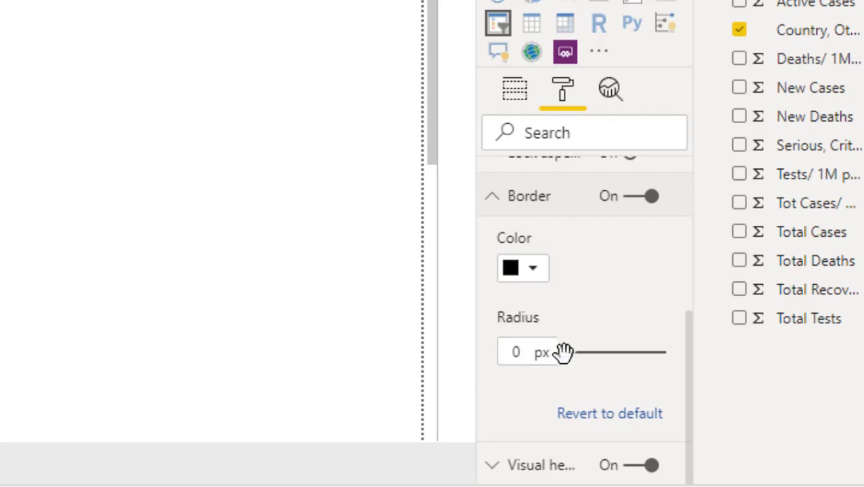
left_click_drag(565, 352, 573, 353)
left_click(533, 274)
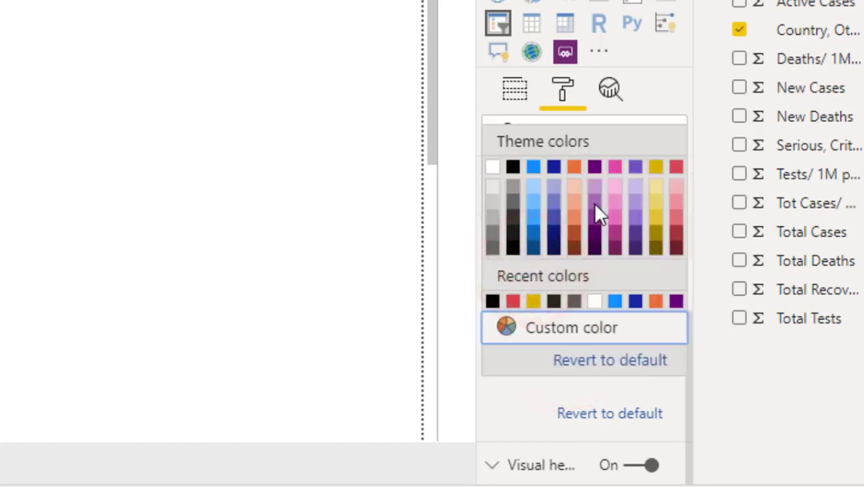
left_click(677, 169)
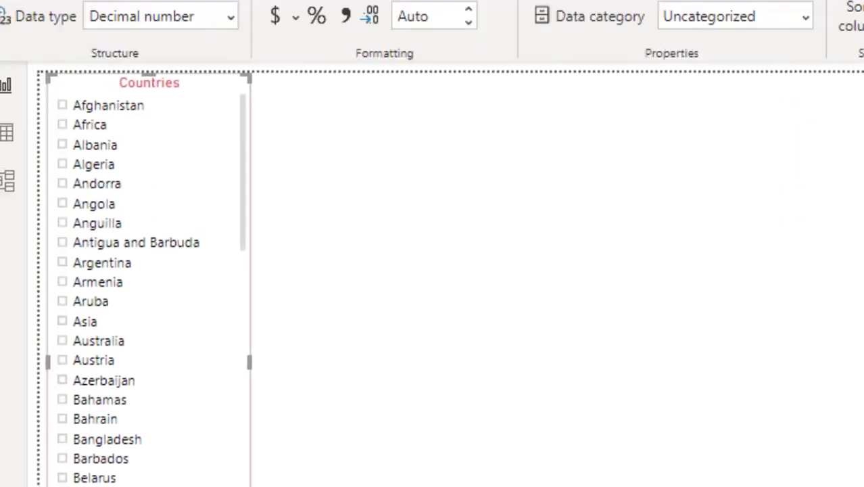
Step: Add an empty card visual and place it beside the country slicer near the top edge of the page
left_click(601, 370)
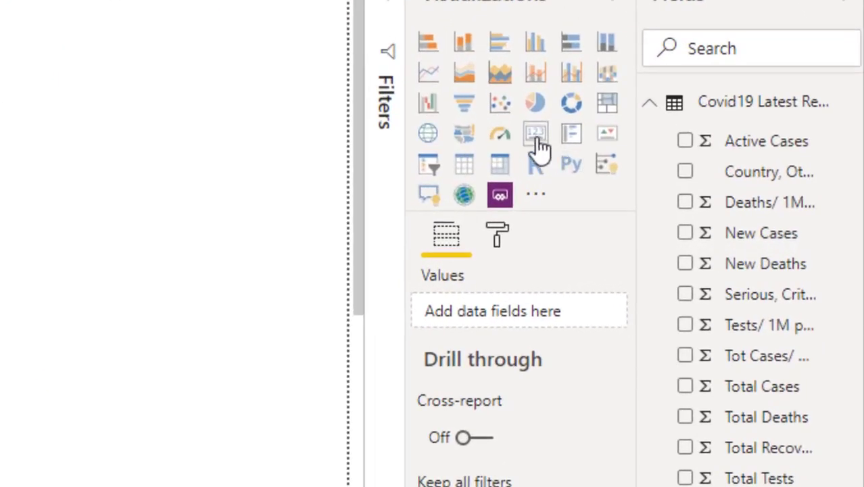
left_click(539, 144)
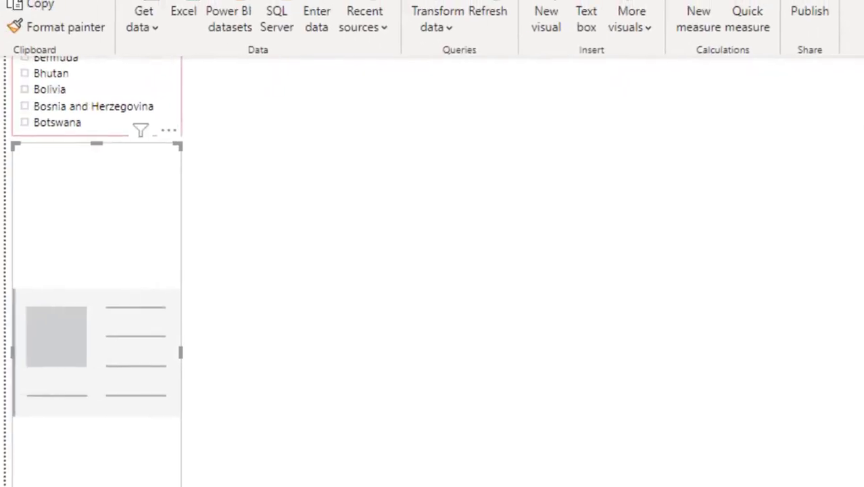
left_click_drag(143, 208, 426, 223)
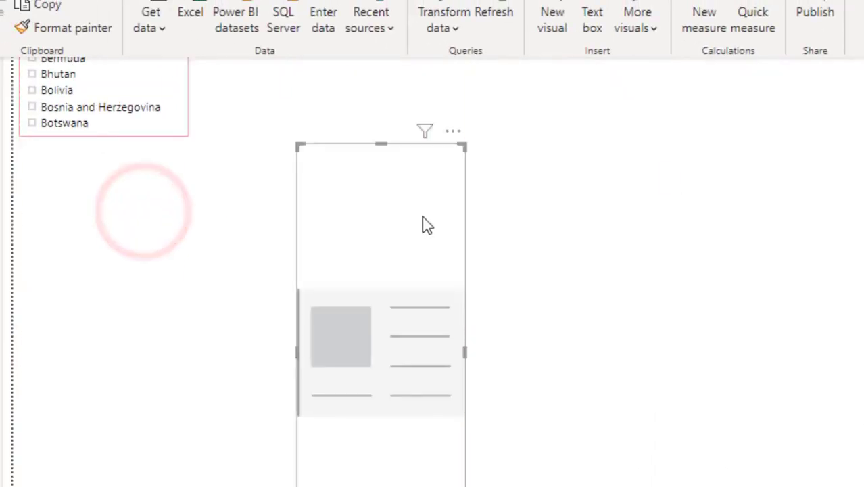
scroll(427, 225, "up", 5)
scroll(443, 458, "down", 3)
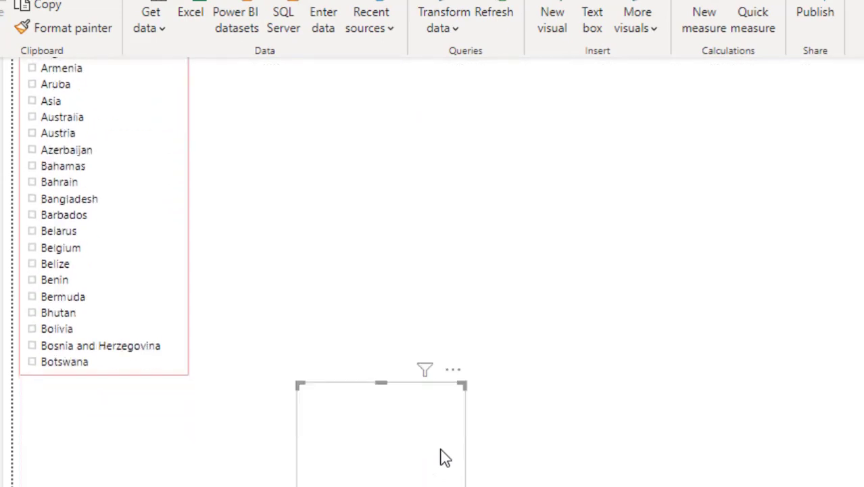
left_click_drag(442, 446, 389, 161)
scroll(391, 160, "up", 3)
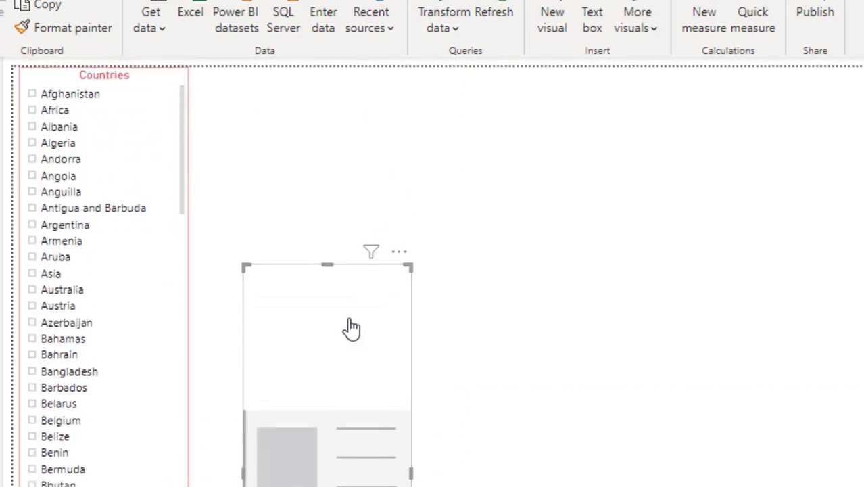
left_click_drag(344, 324, 325, 141)
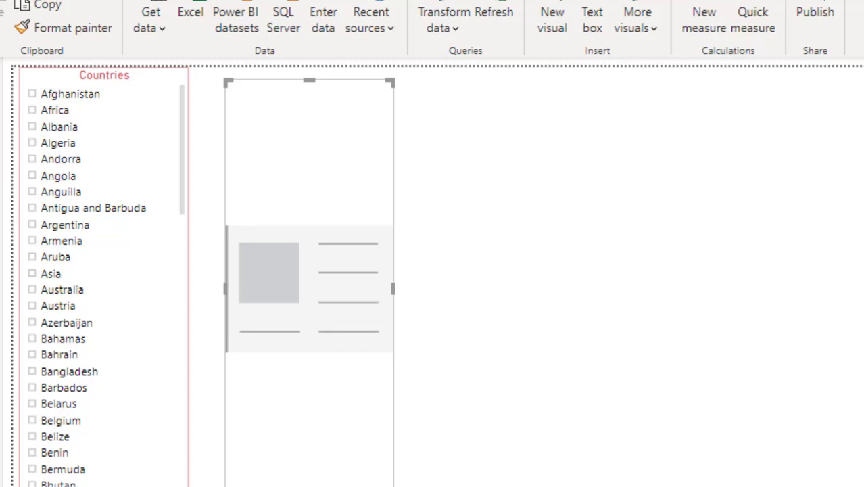
Step: Shrink the empty card to a small tile beside the slicer's title and assign the Active Cases field to it
left_click_drag(392, 485, 401, 211)
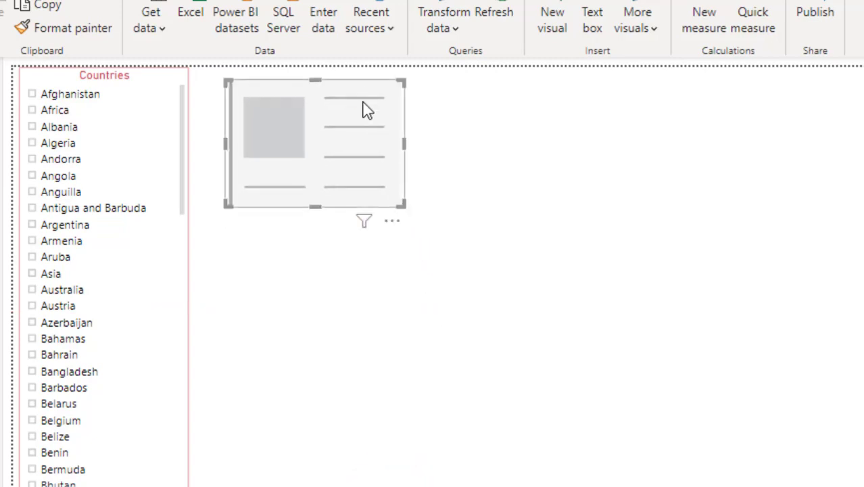
left_click_drag(359, 100, 359, 116)
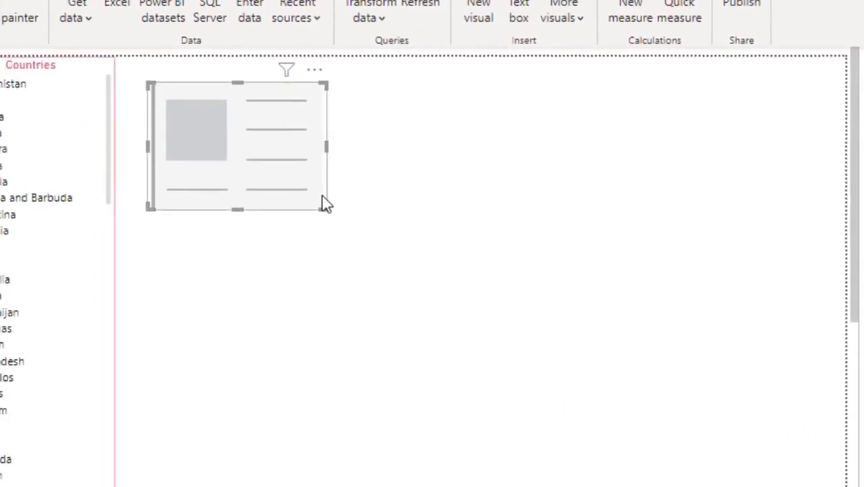
left_click_drag(322, 206, 256, 162)
left_click(268, 166)
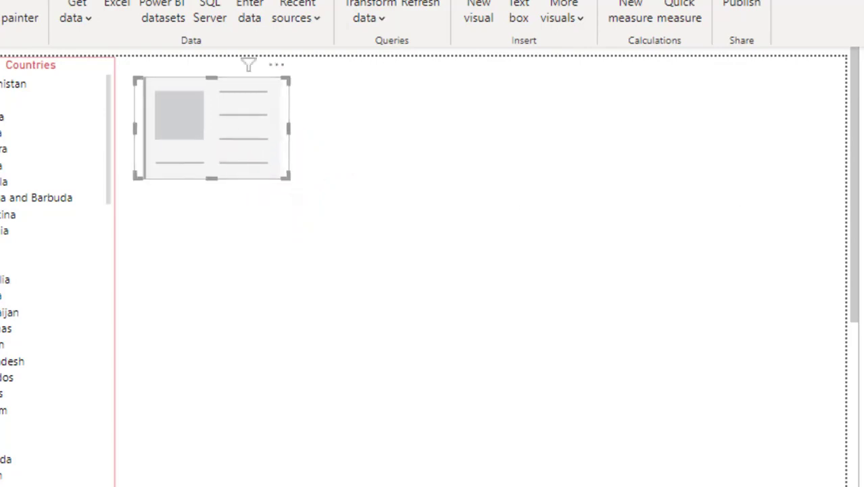
left_click(206, 133)
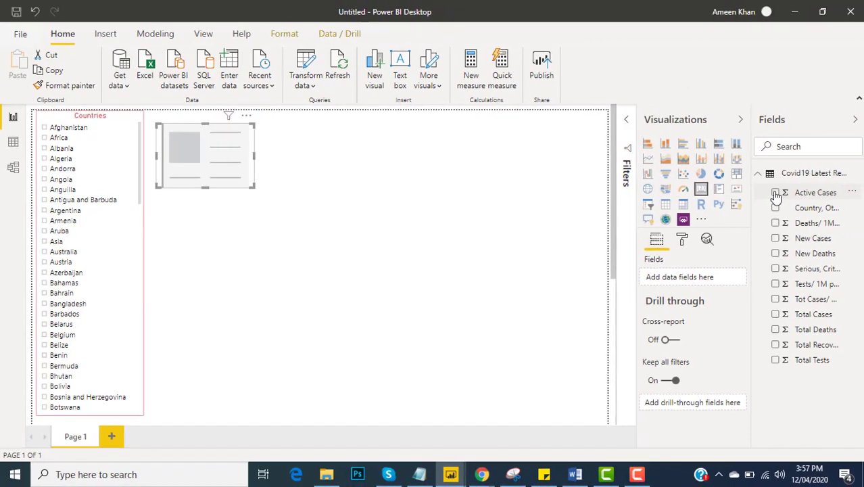
left_click(775, 193)
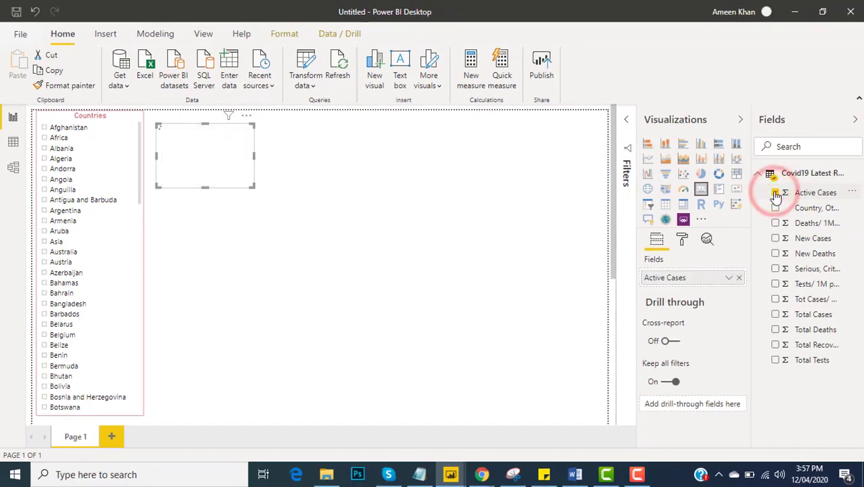
Step: Duplicate the Active Cases card and place the copy to the right of the original
left_click(236, 164)
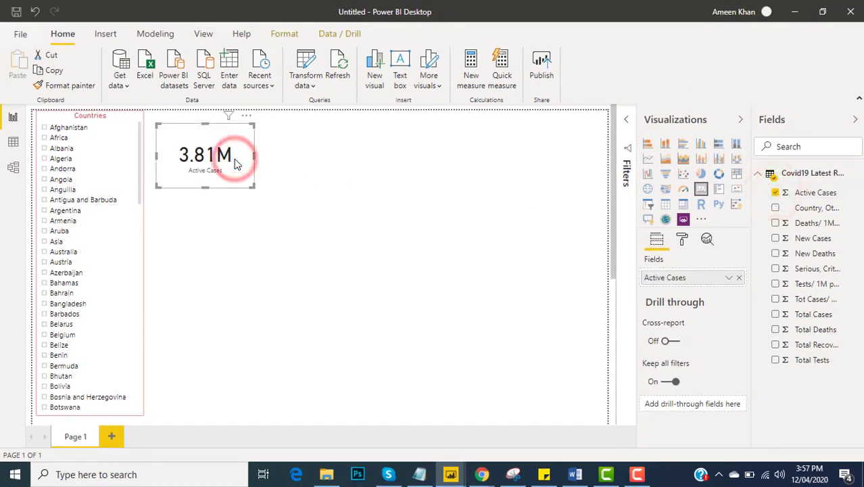
key("ctrl+c")
key("ctrl+v")
left_click_drag(236, 164, 341, 180)
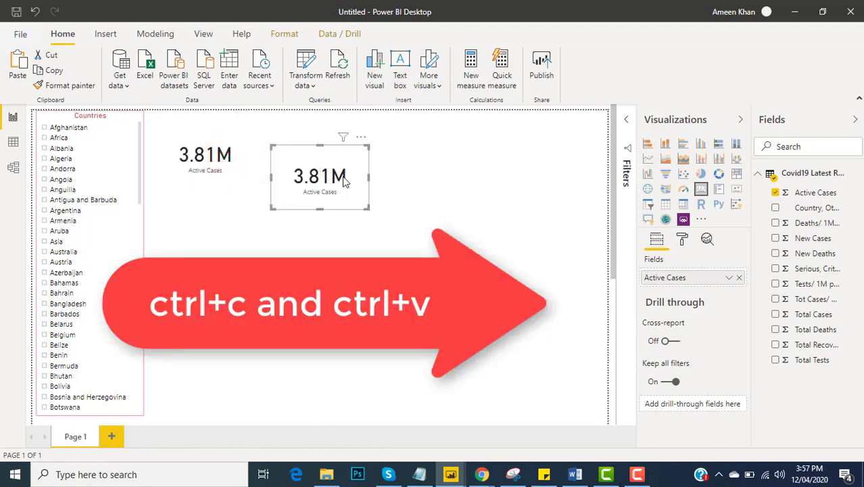
Step: Replace the Active Cases field in the copied card with Deaths/ 1M pop
left_click(775, 193)
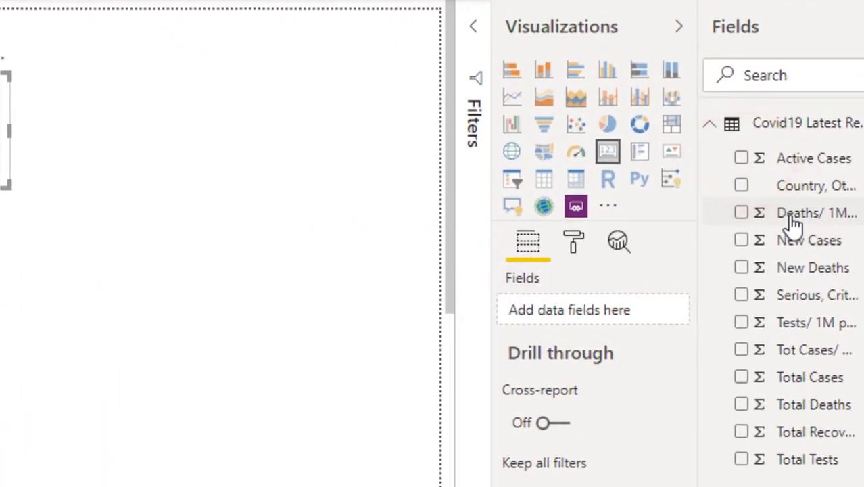
left_click_drag(793, 218, 2, 142)
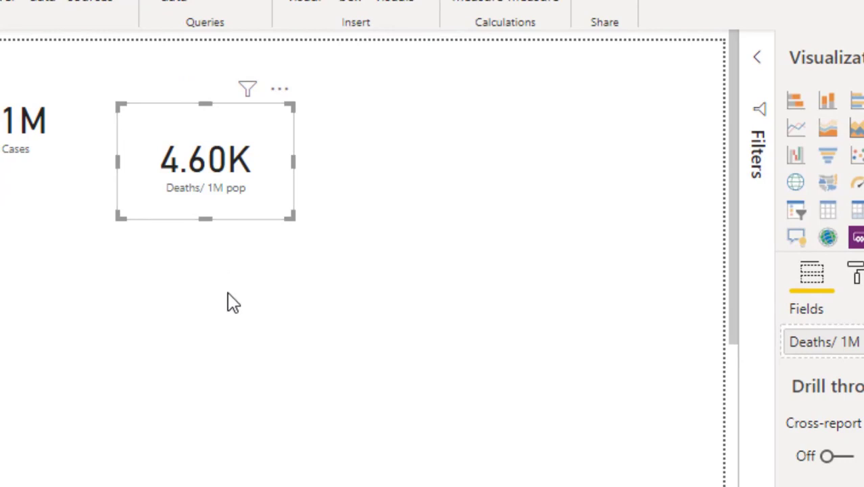
left_click(230, 298)
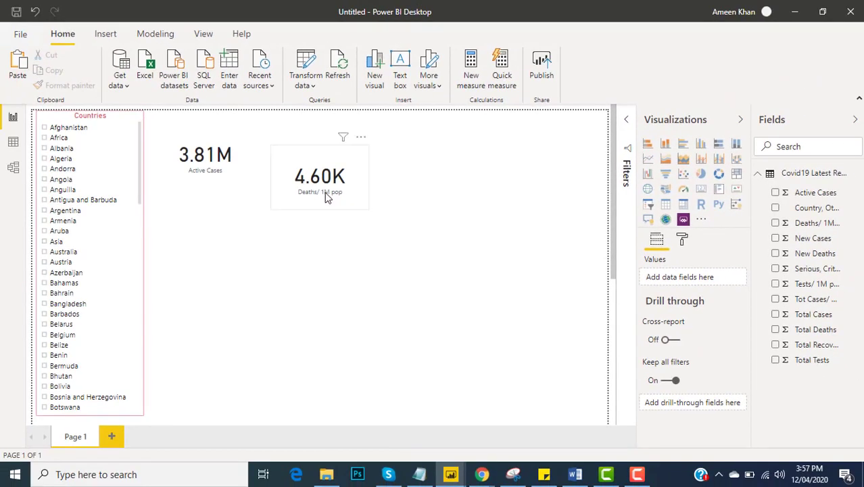
Step: Place another copy of the Active Cases card below the two cards and replace its field with New Cases
left_click_drag(212, 166, 265, 268)
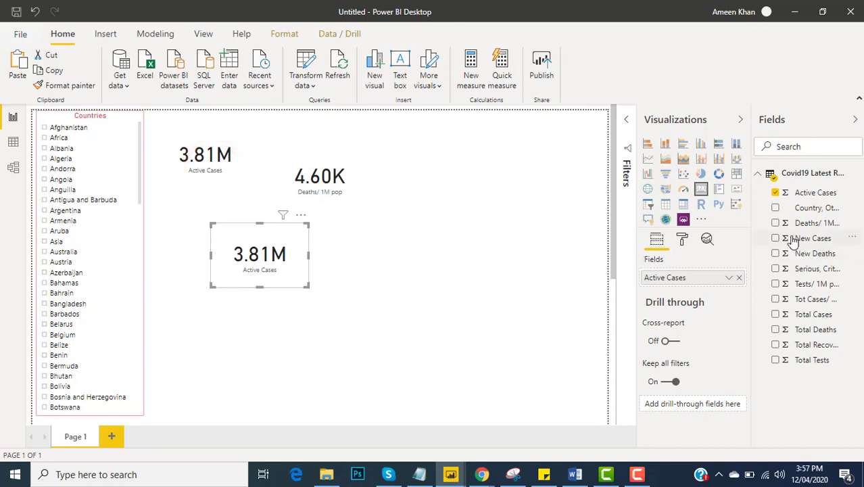
left_click(776, 194)
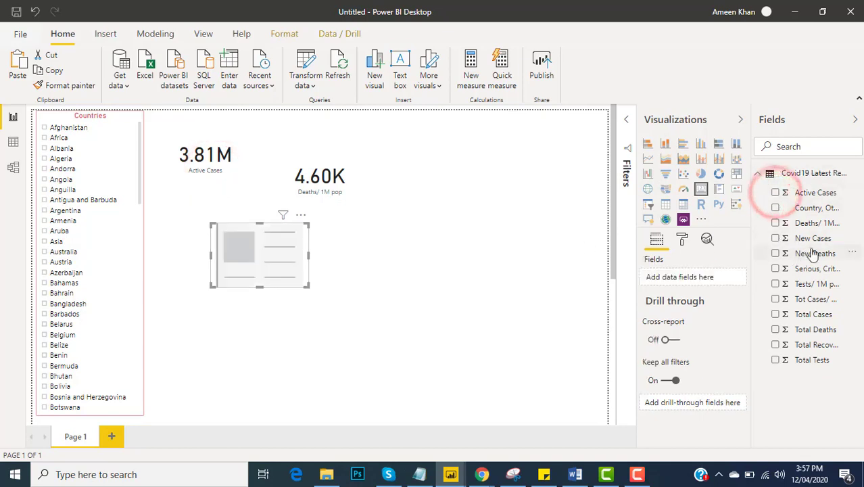
left_click_drag(817, 238, 295, 272)
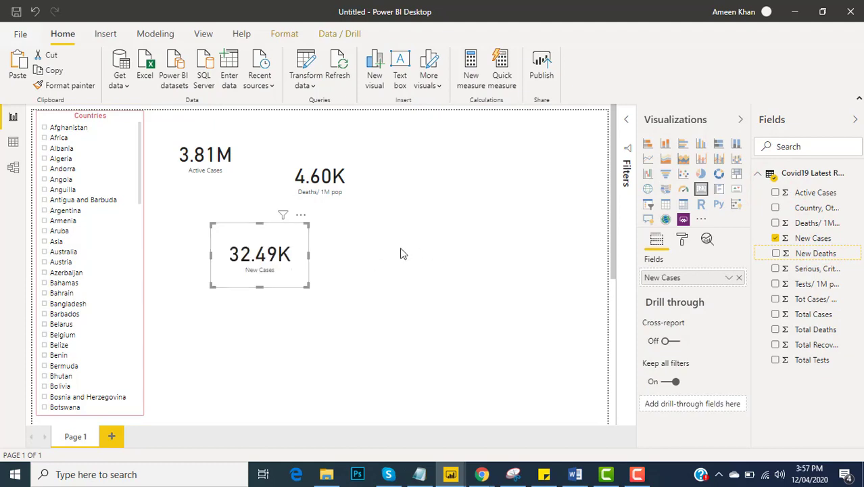
Step: Place another copy of the Active Cases card to the right of the New Cases card and replace its field with New Deaths
key("ctrl+v")
left_click_drag(223, 165, 445, 291)
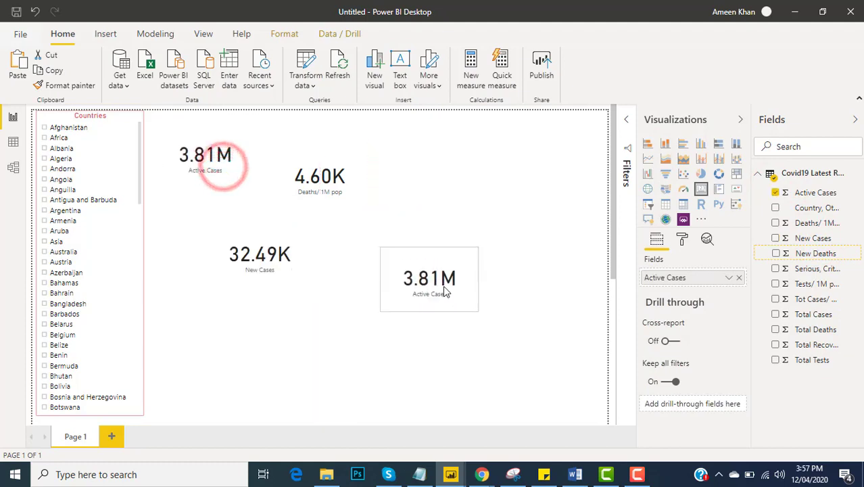
left_click(776, 193)
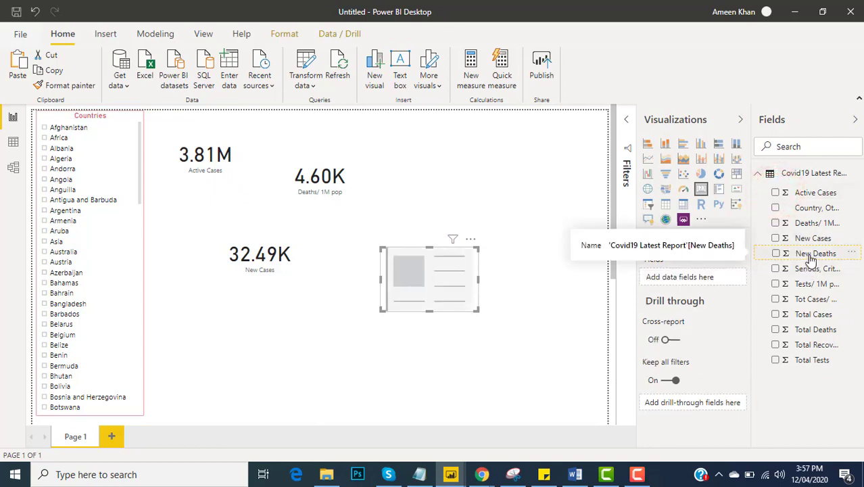
left_click_drag(811, 260, 427, 286)
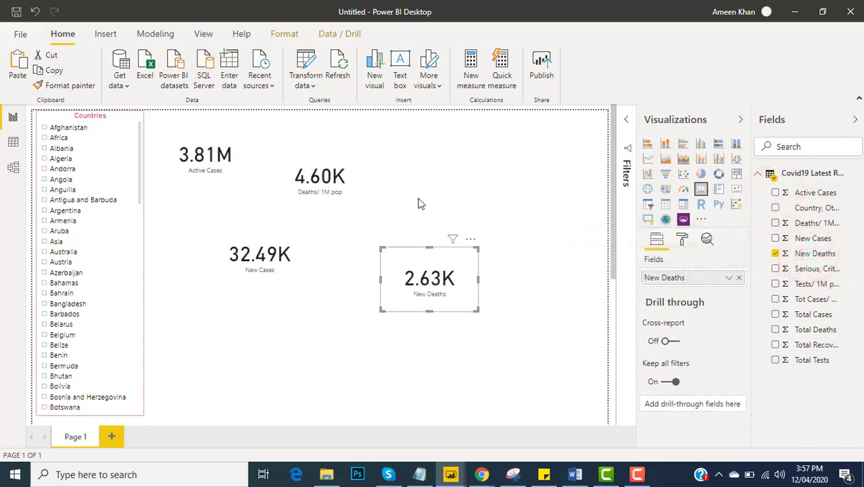
Step: Place another copy of the Active Cases card to the right of Deaths/ 1M pop and replace its field with Serious, Critical
key("ctrl+v")
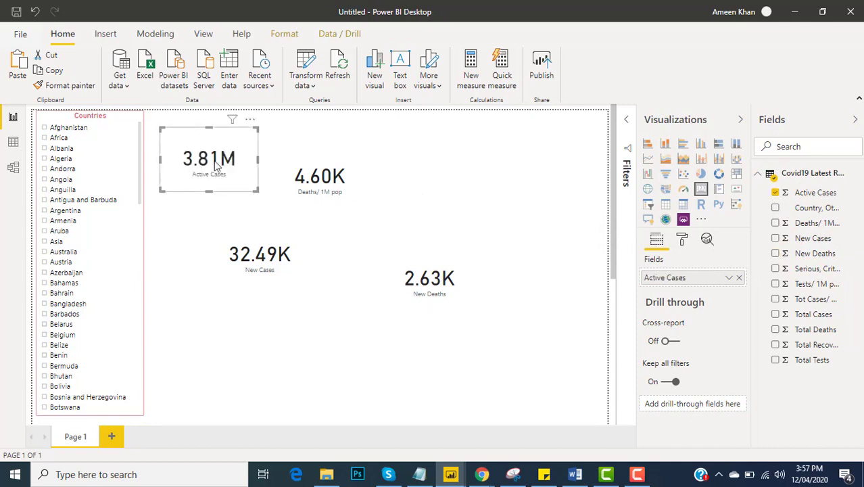
left_click_drag(210, 161, 453, 169)
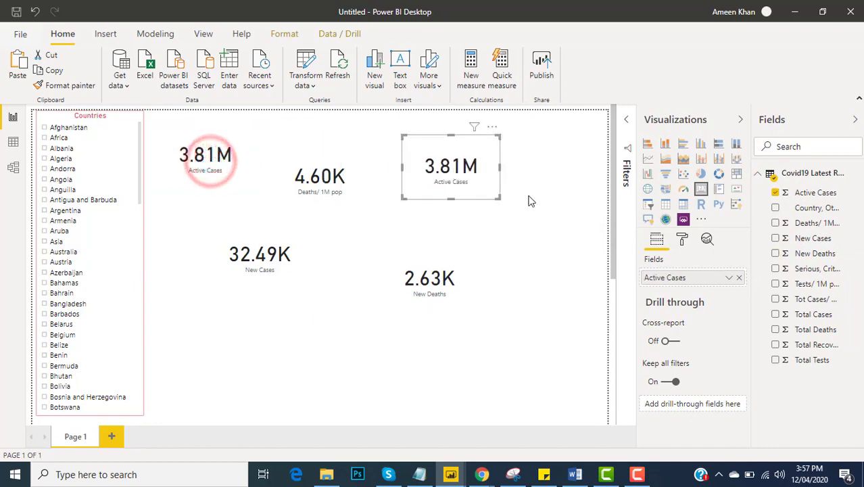
left_click(775, 194)
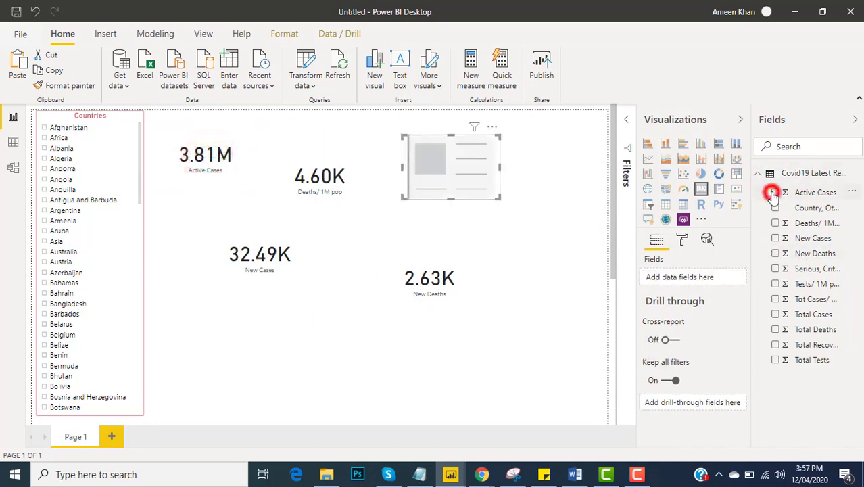
left_click(776, 269)
left_click(552, 251)
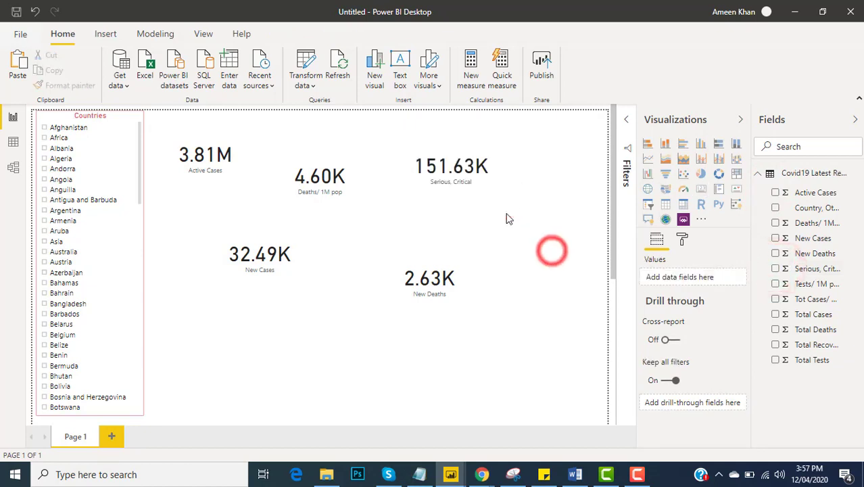
Step: Duplicate the Active Cases card, place the copy below the Serious, Critical card and replace its field with Tot Cases/ 1M pop
left_click(214, 156)
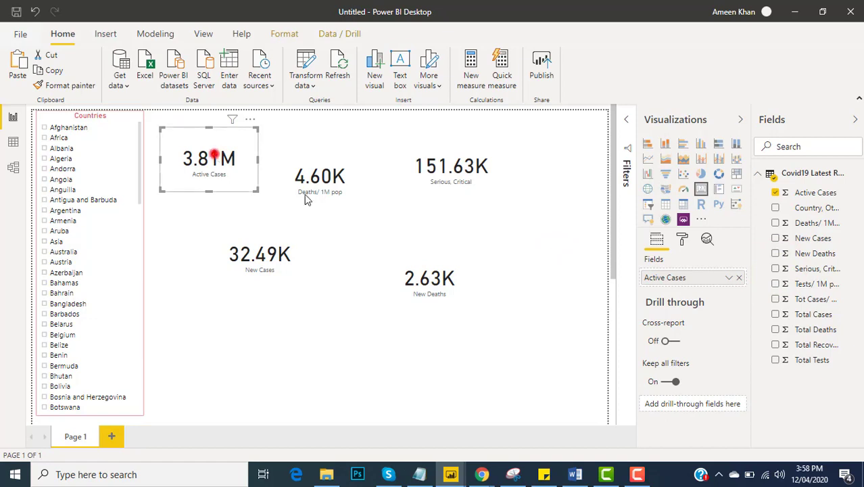
key("ctrl+c")
key("ctrl+v")
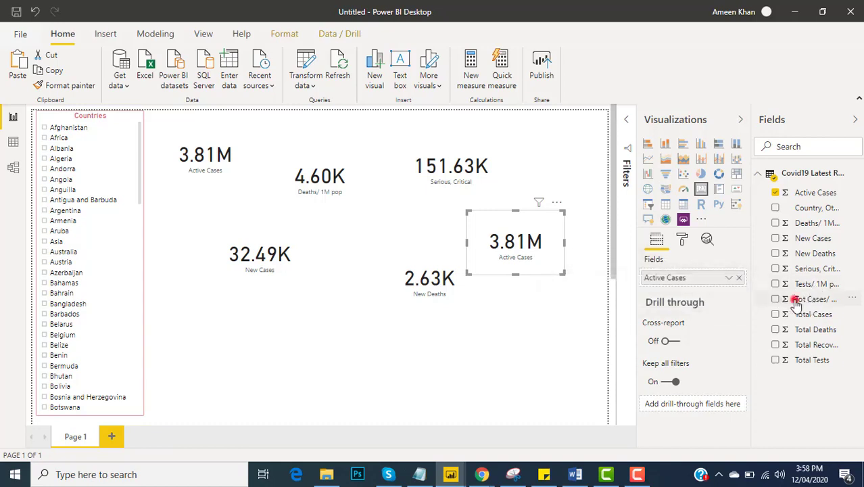
left_click_drag(796, 305, 486, 242)
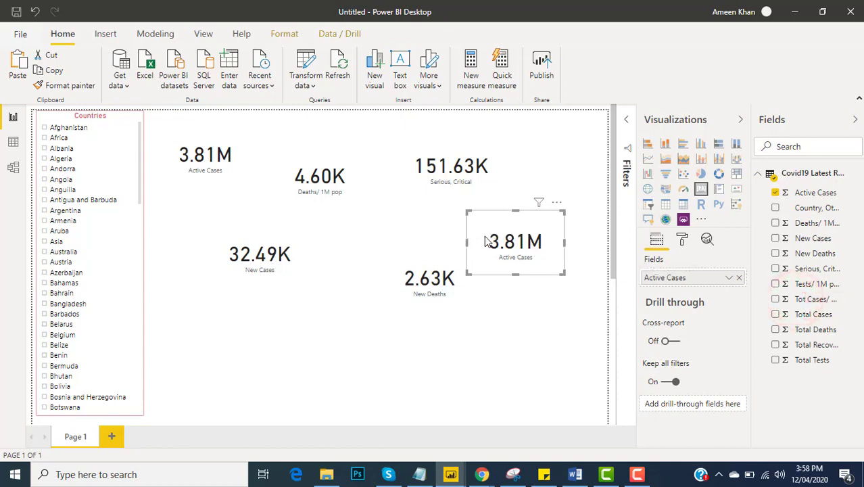
left_click(777, 194)
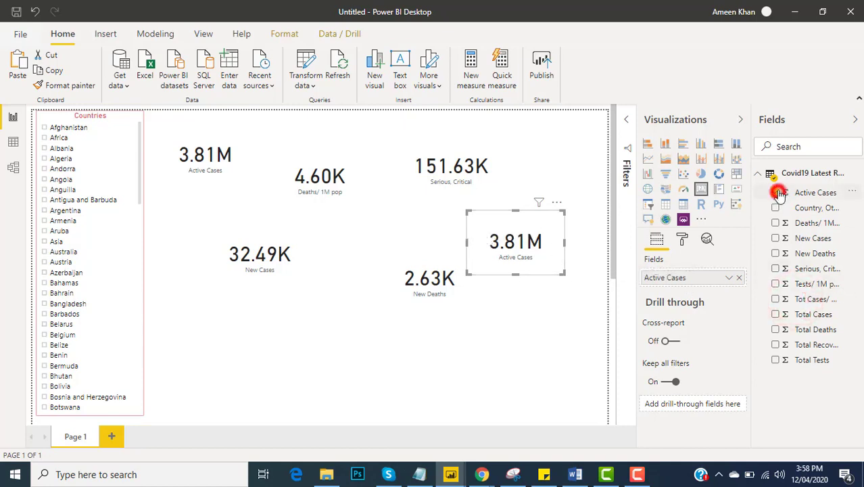
left_click_drag(810, 302, 528, 245)
Step: Place another copy of the Active Cases card below the New Deaths card and replace its field with Total Cases
key("ctrl+v")
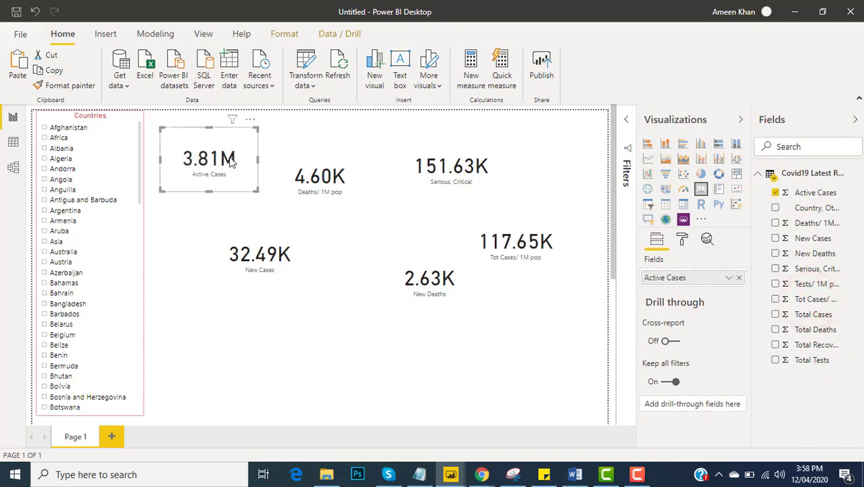
left_click_drag(224, 157, 461, 358)
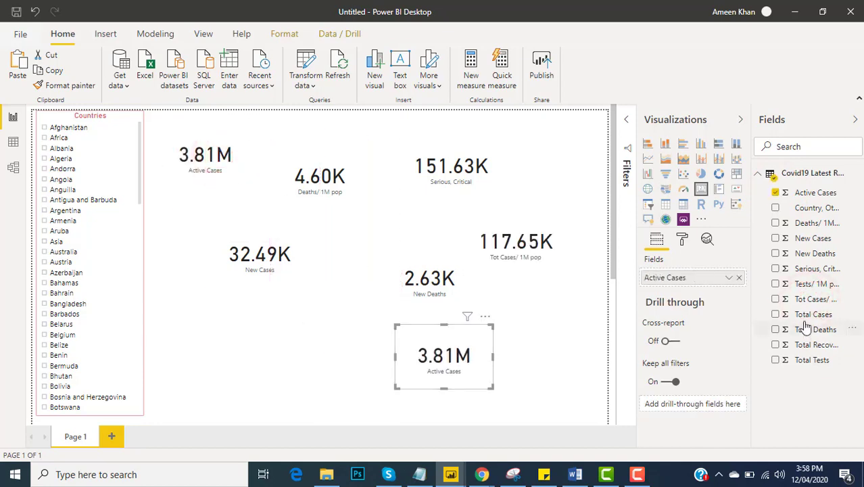
left_click(776, 192)
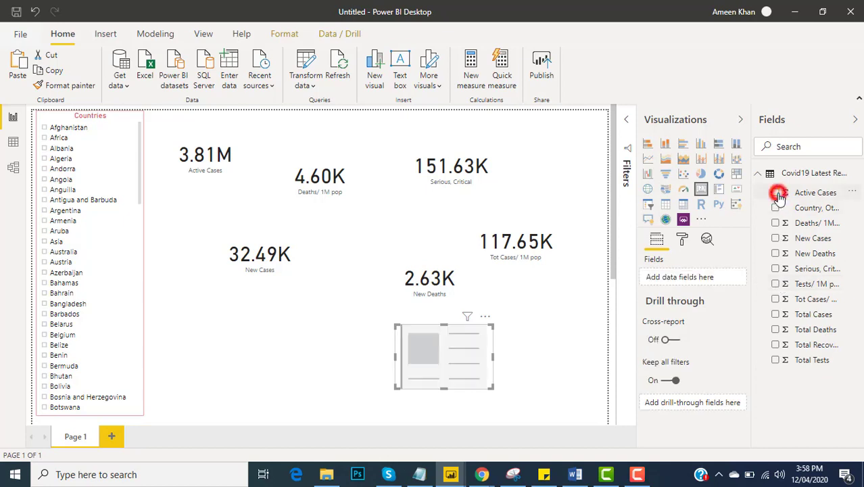
left_click_drag(826, 314, 441, 355)
left_click(321, 324)
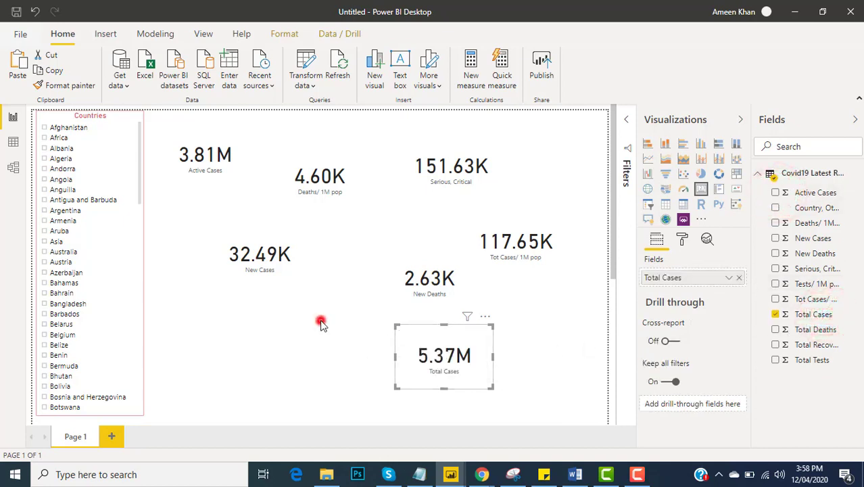
Step: Duplicate the Active Cases card, place the copy below the New Cases card and replace its field with Total Deaths
left_click(205, 155)
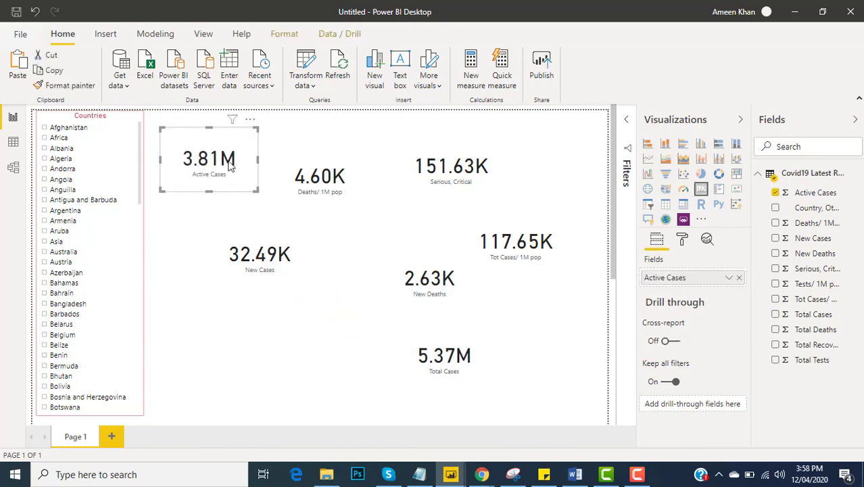
key("ctrl+c")
key("ctrl+v")
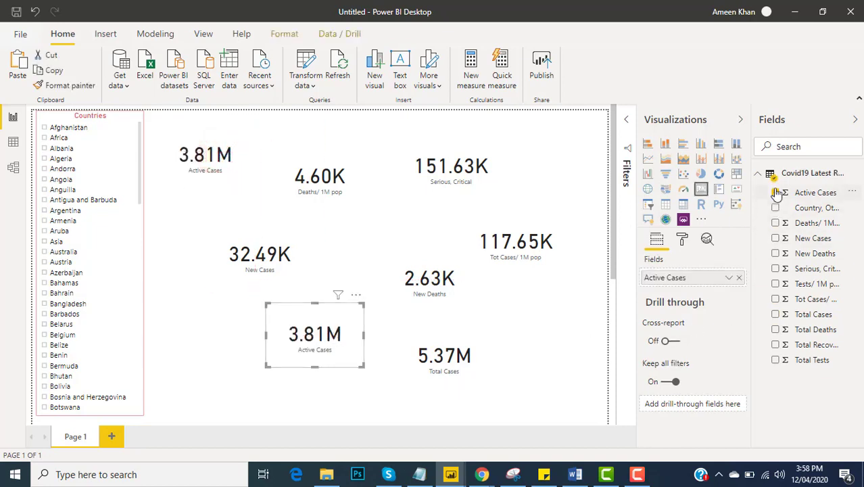
left_click(777, 194)
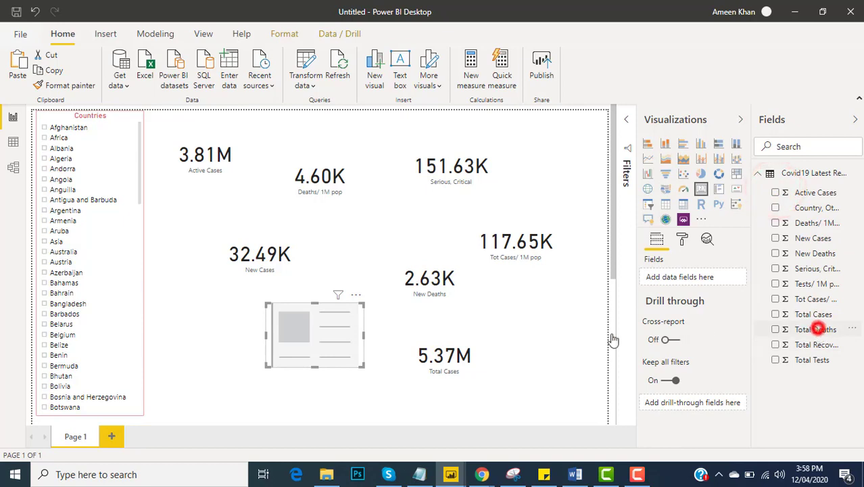
left_click_drag(814, 329, 317, 334)
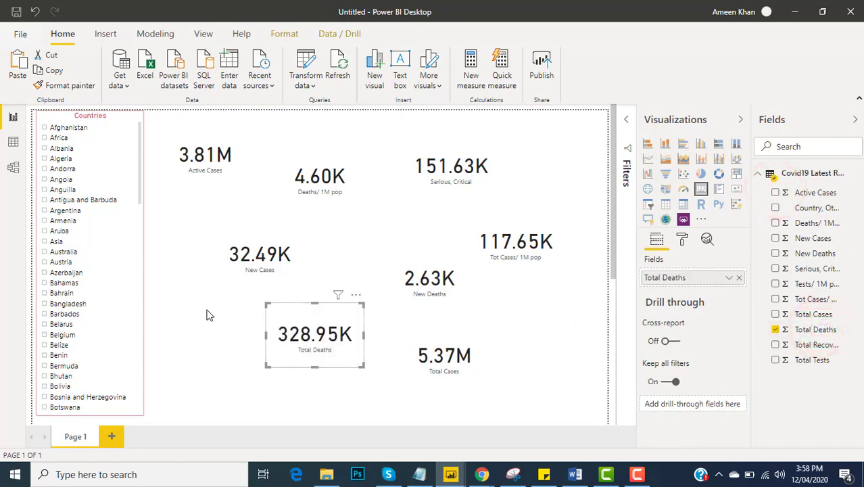
Step: Paste another Active Cases card, replace its field with Total Recovered, and move the original Active Cases card to the left of Total Deaths
key("ctrl+v")
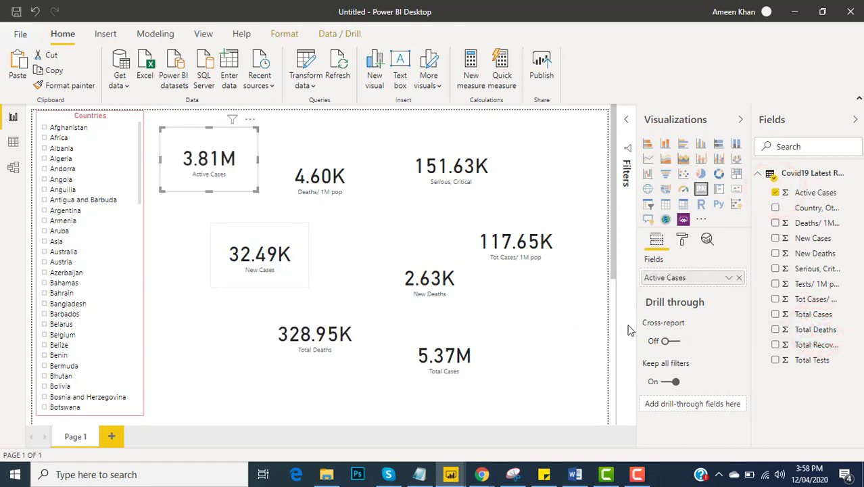
left_click(776, 193)
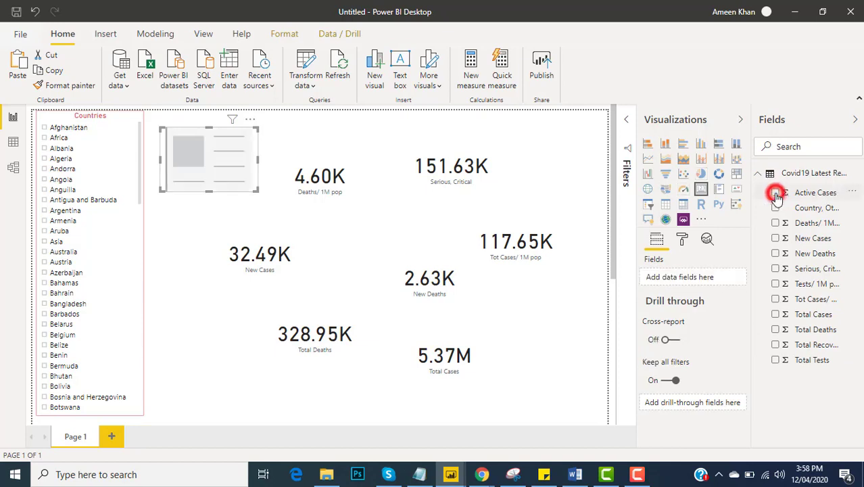
left_click_drag(824, 345, 195, 325)
left_click(196, 149)
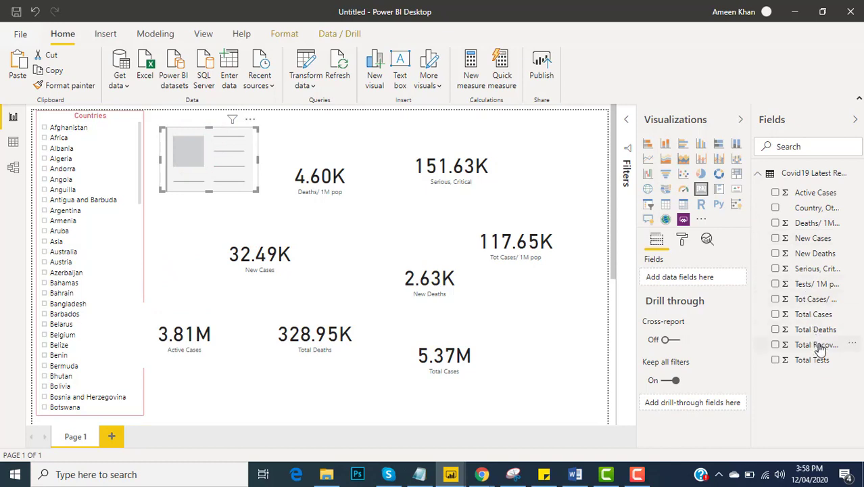
left_click_drag(817, 344, 210, 159)
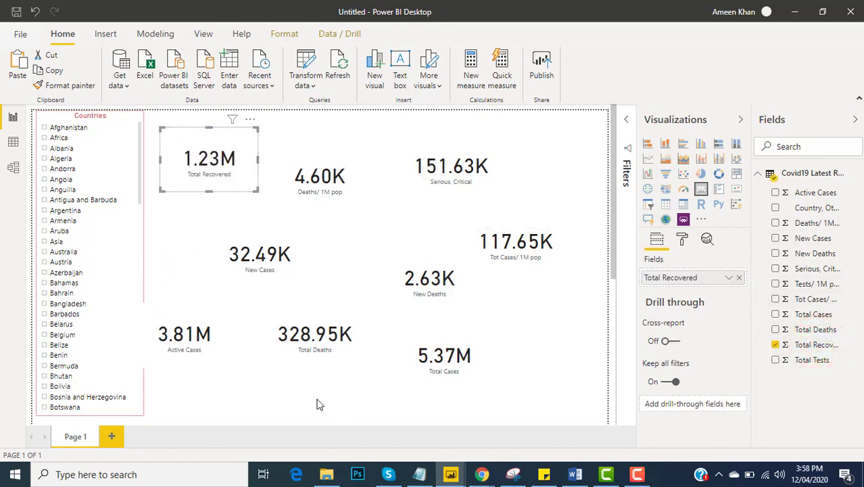
Step: Place another copy of the Active Cases card below the Total Recovered card and replace its field with Total Tests
key("ctrl+v")
left_click_drag(215, 169, 212, 235)
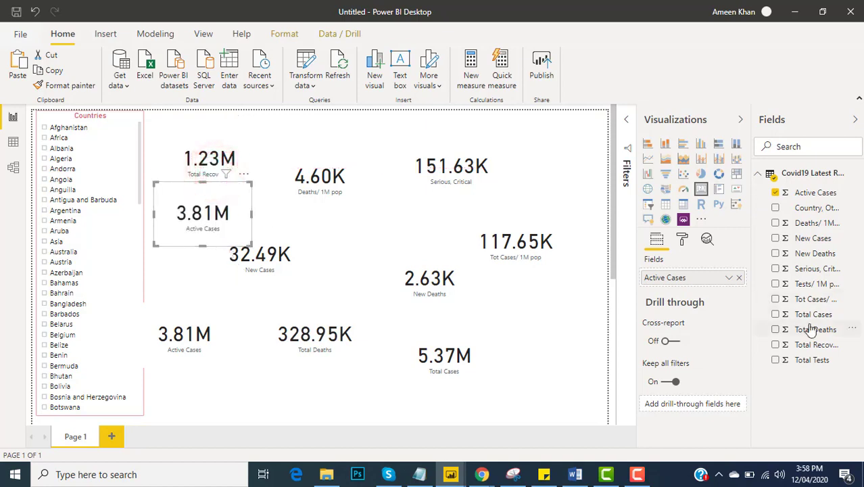
left_click(813, 362)
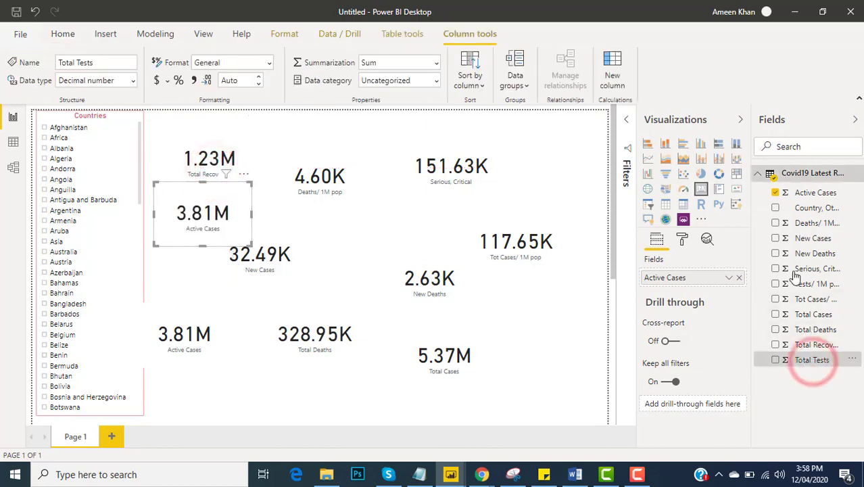
left_click(776, 197)
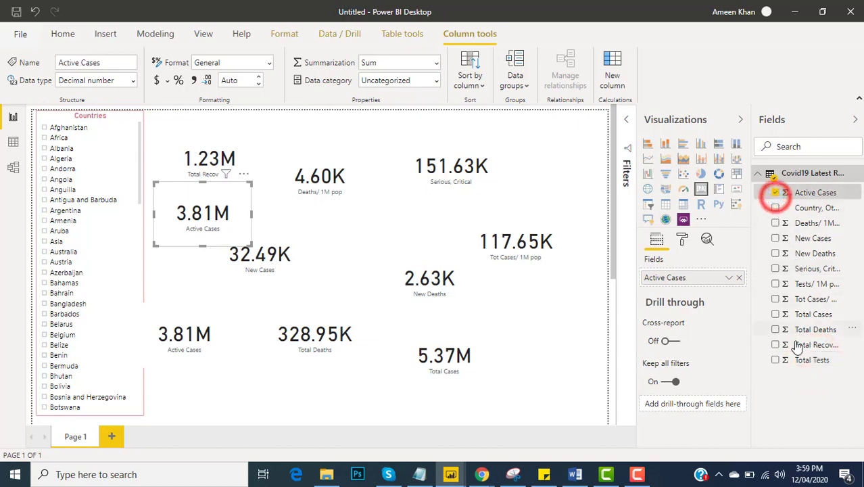
left_click(775, 195)
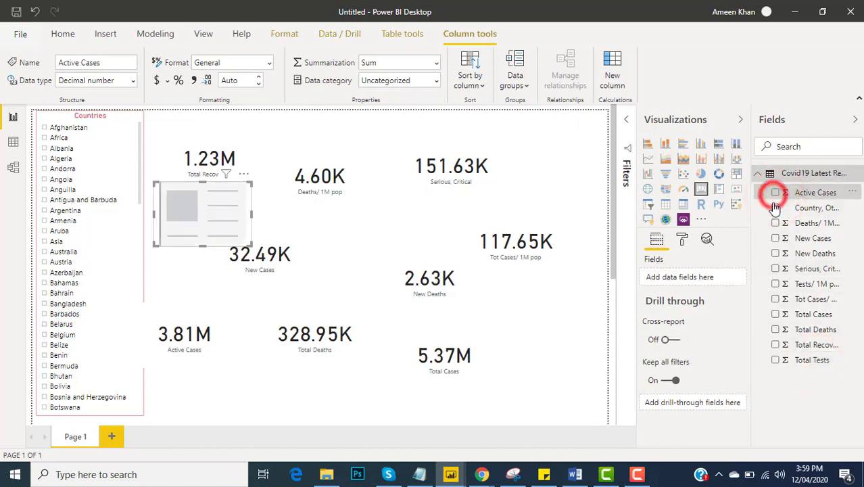
left_click(776, 360)
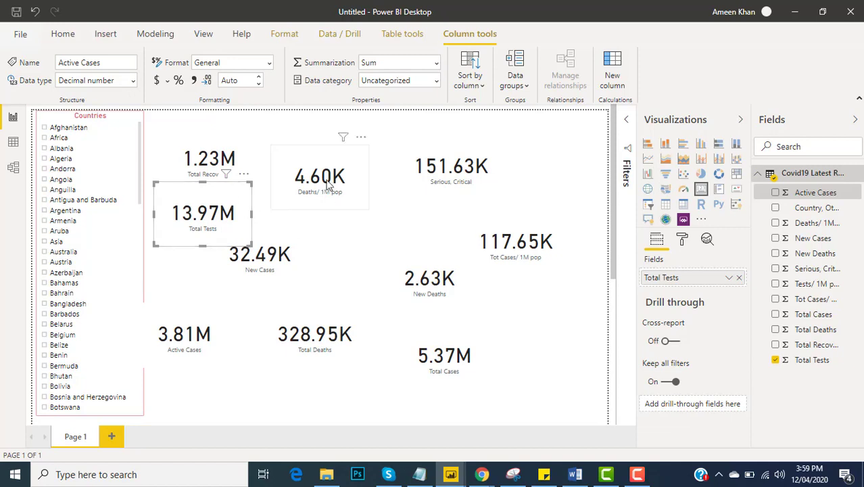
Step: Move the Deaths/ 1M pop, Total Tests, Total Recovered and Serious, Critical cards lower on the page, and return Active Cases beside the slicer's title
left_click_drag(325, 177, 350, 226)
left_click_drag(216, 215, 279, 368)
left_click_drag(229, 176, 368, 304)
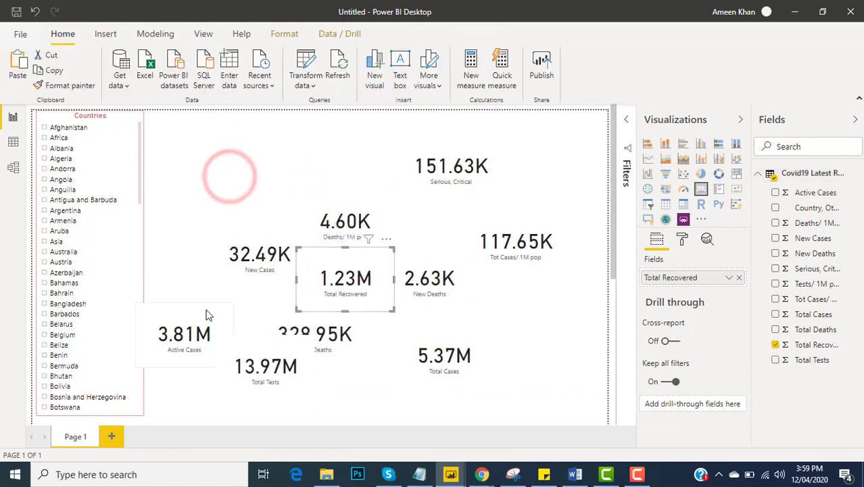
left_click_drag(187, 342, 208, 167)
left_click_drag(463, 167, 466, 222)
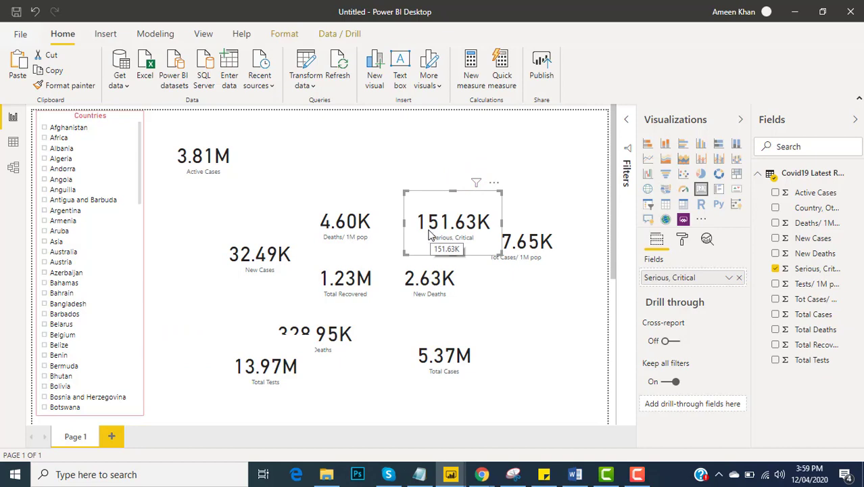
Step: Line up Deaths/ 1M pop, Serious, Critical and Tot Cases/ 1M pop in a row after Active Cases, and move New Cases below the row's end
left_click_drag(370, 225, 330, 157)
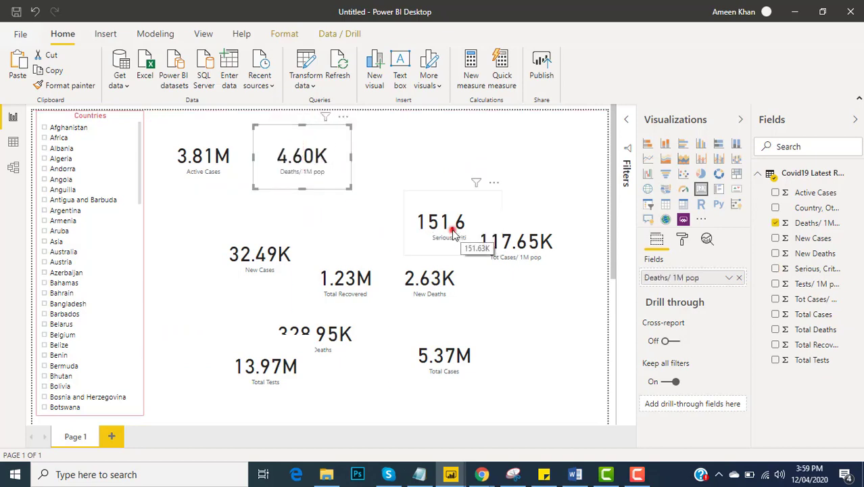
left_click_drag(453, 233, 426, 168)
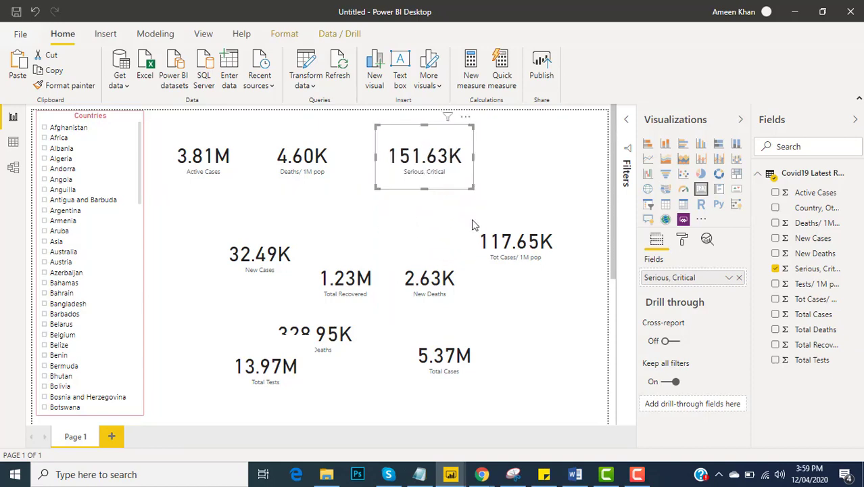
left_click_drag(527, 250, 500, 177)
left_click_drag(271, 258, 578, 226)
Step: Shift the four cards of the first row slightly toward the country slicer, with Active Cases directly against it
left_click_drag(227, 155, 218, 154)
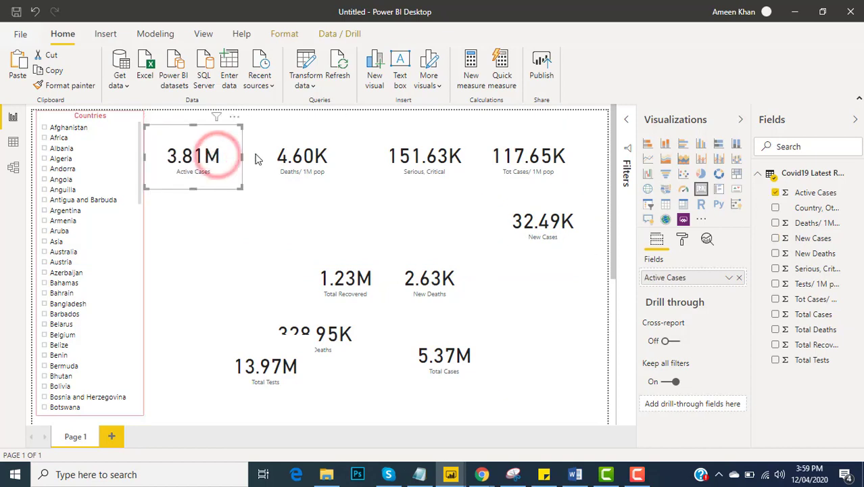
left_click_drag(290, 156, 280, 155)
left_click_drag(426, 156, 404, 155)
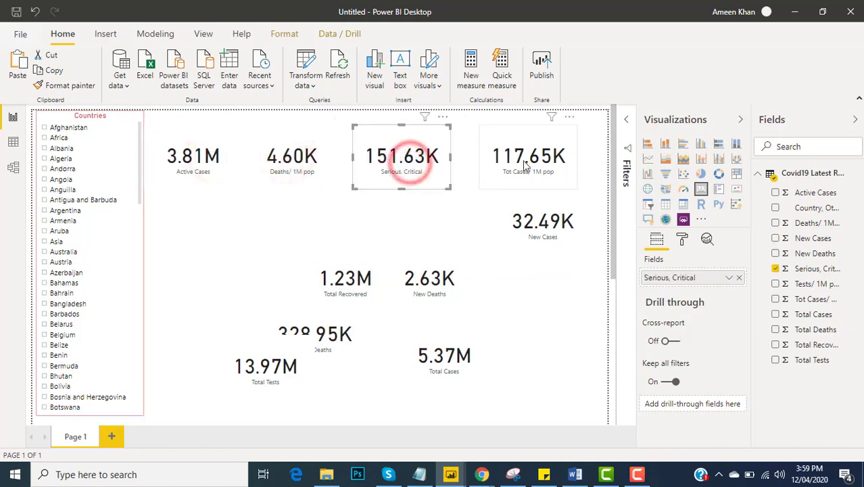
left_click_drag(526, 165, 504, 162)
left_click(206, 144)
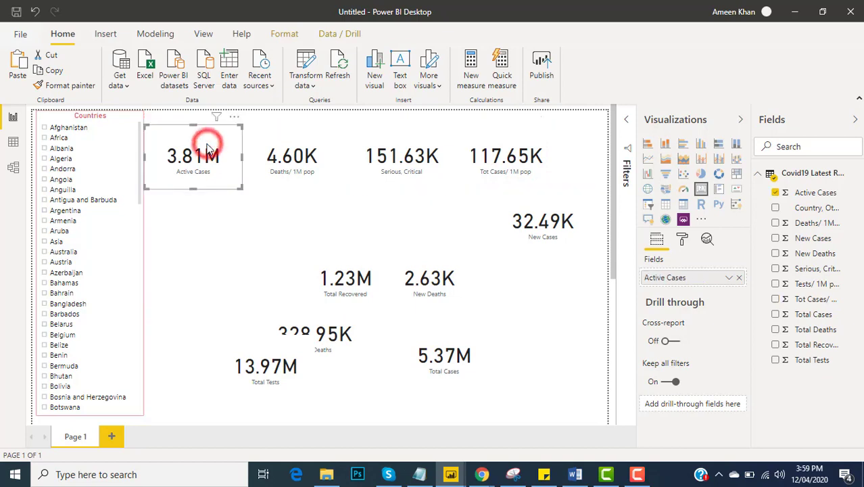
Step: Select the Active Cases, Deaths/ 1M pop, Serious, Critical, Tot Cases/ 1M pop and New Cases cards together and set their data label color to orange
left_click(290, 154, "ctrl")
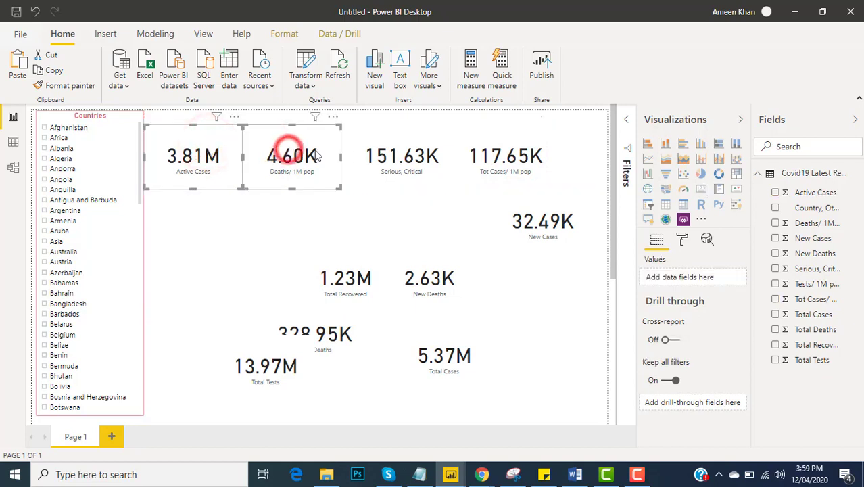
left_click(406, 153, "ctrl")
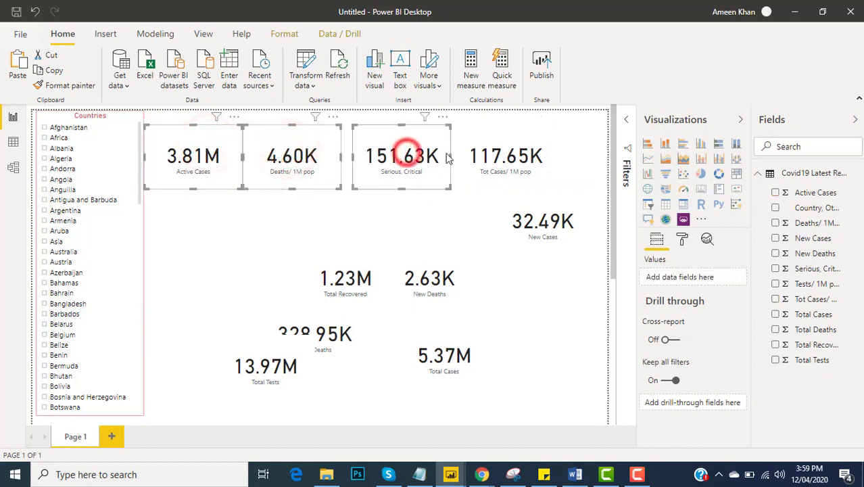
left_click(491, 157, "ctrl")
left_click(538, 224, "ctrl")
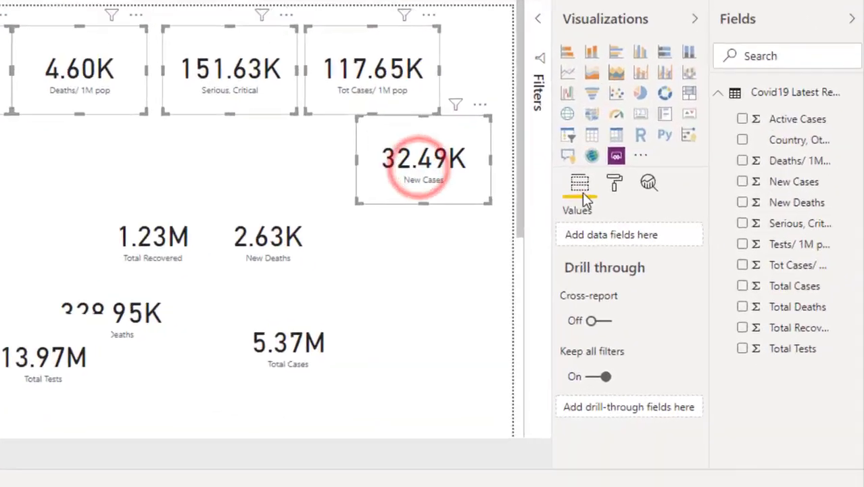
left_click(575, 152)
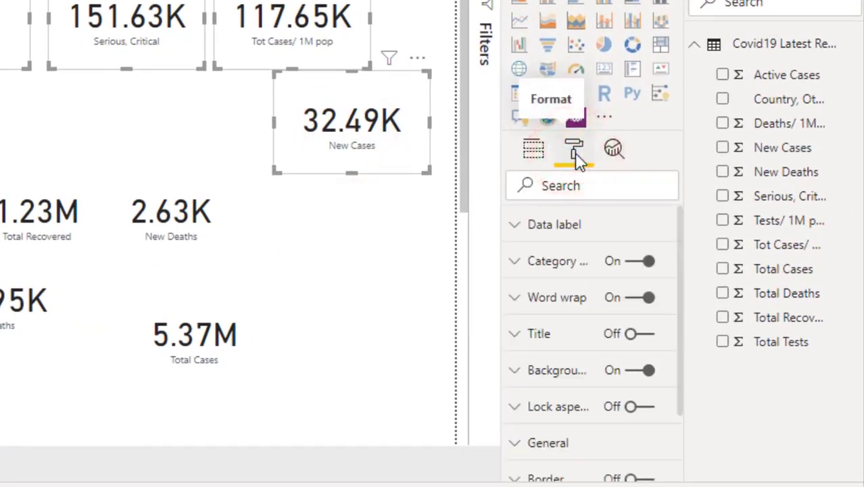
left_click(640, 228)
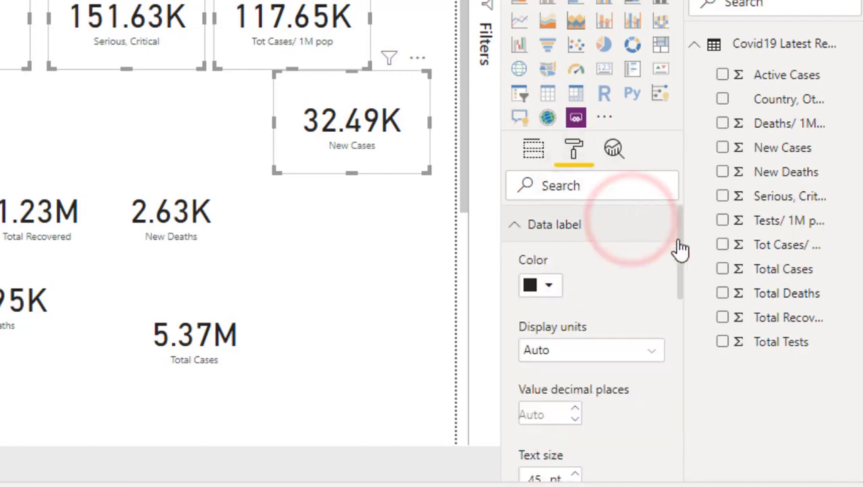
left_click(549, 285)
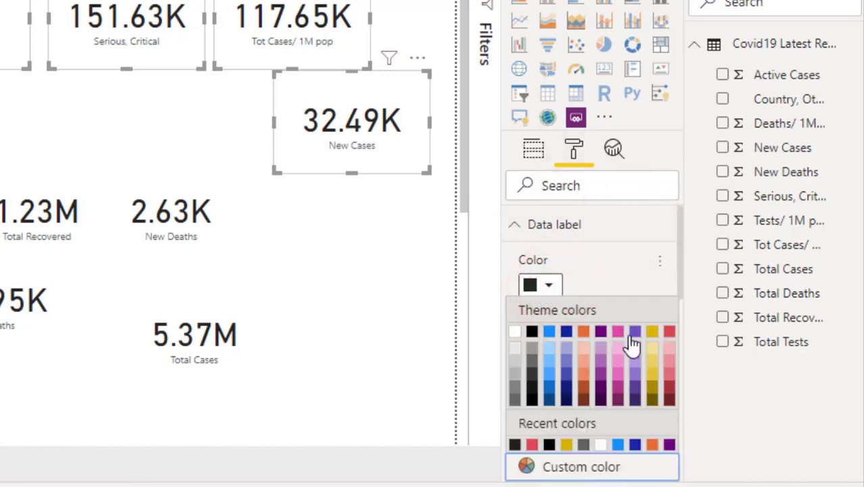
left_click(584, 332)
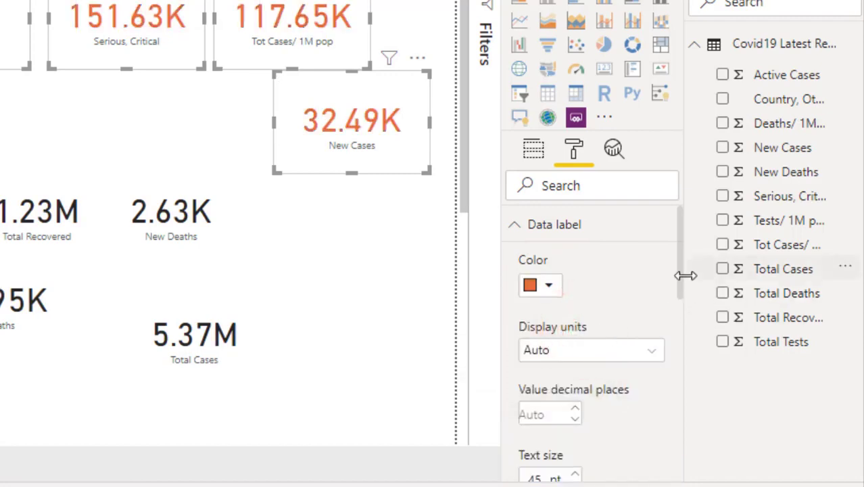
Step: Reduce the data label text size of the five selected cards to 35 pt and collapse the data label settings
left_click_drag(681, 276, 681, 333)
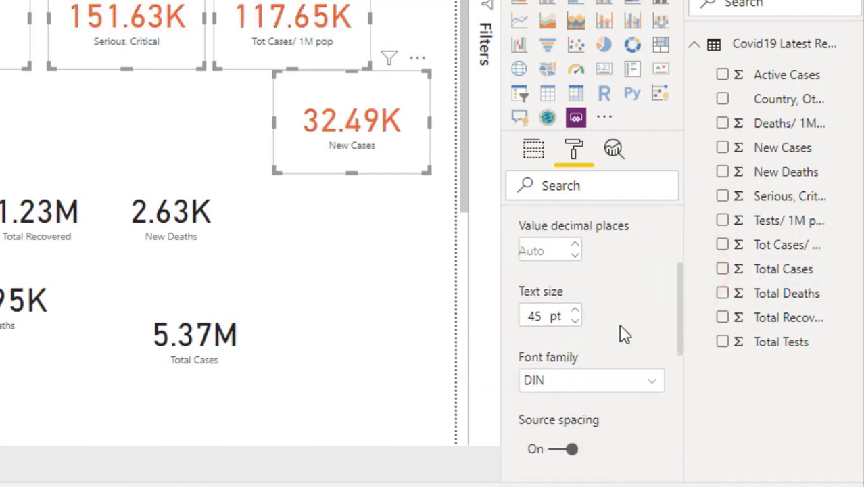
left_click(575, 322)
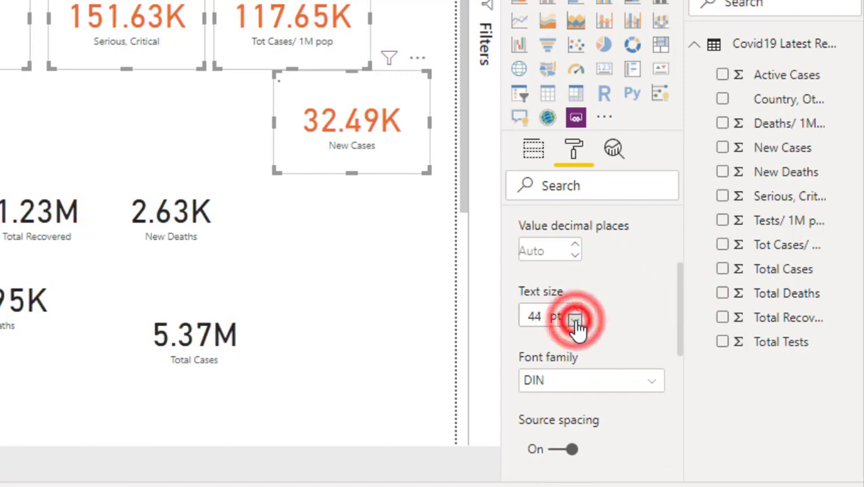
left_click(575, 322)
left_click(574, 321)
left_click(575, 322)
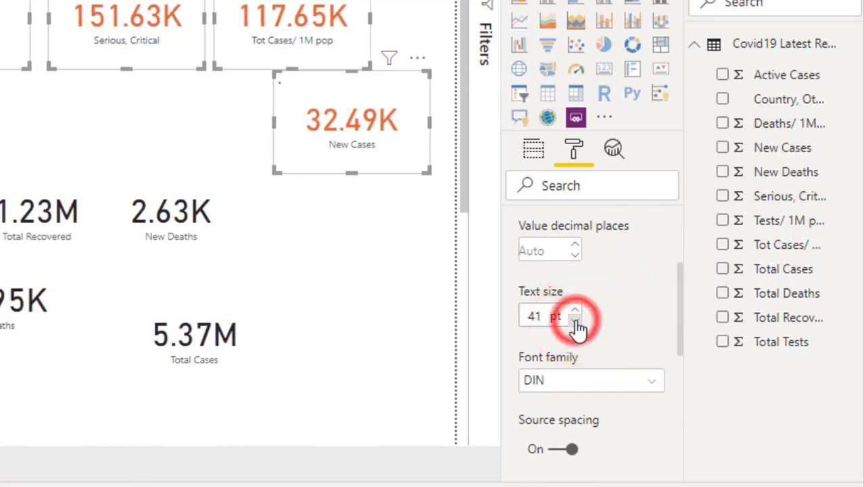
left_click(575, 322)
left_click(575, 322)
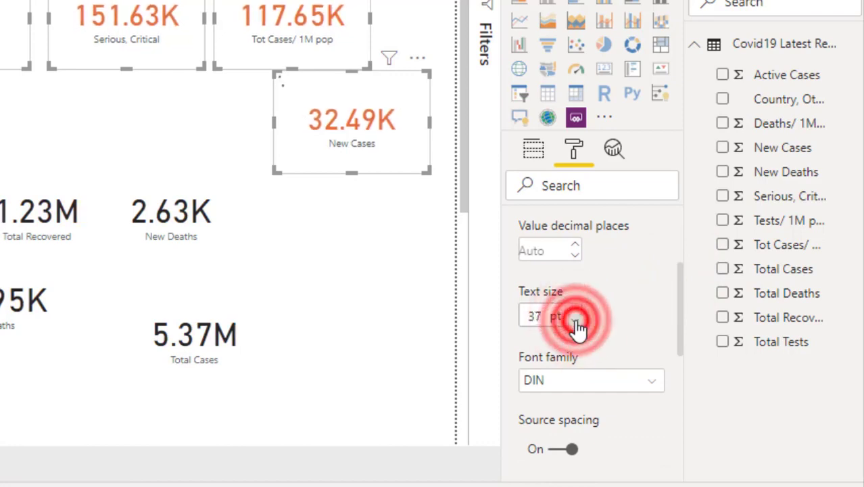
left_click(575, 321)
left_click(575, 322)
left_click(574, 322)
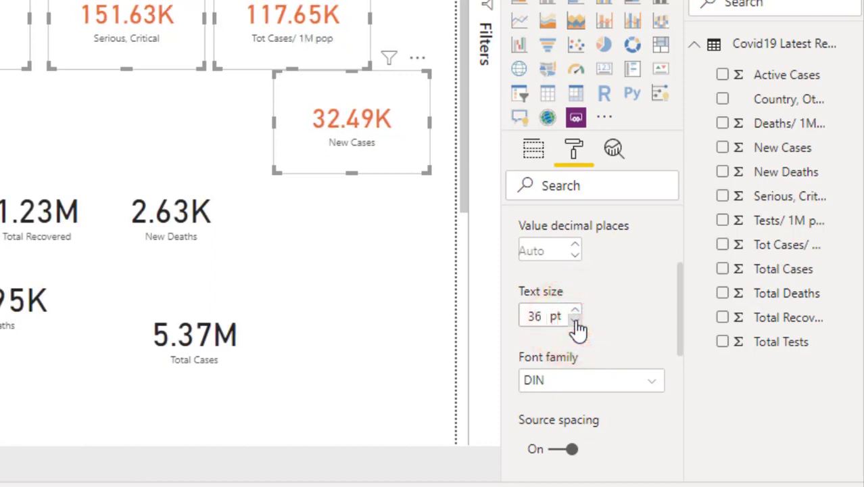
left_click(574, 322)
left_click(632, 316)
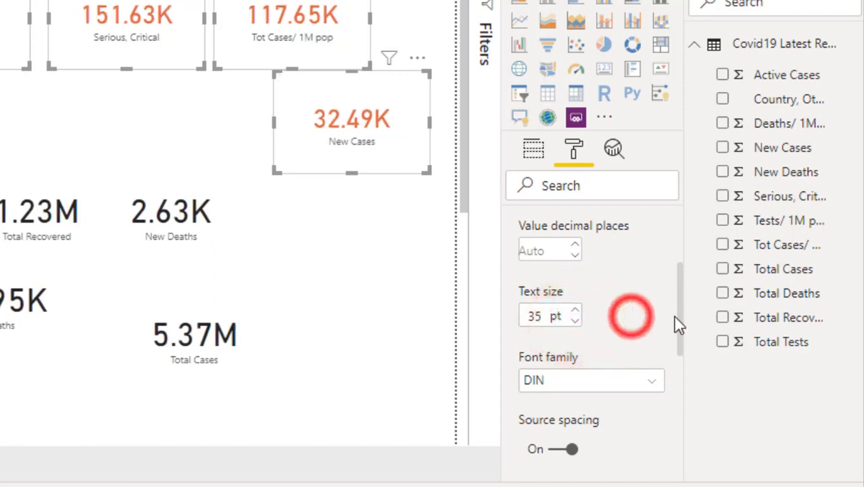
left_click_drag(679, 315, 676, 247)
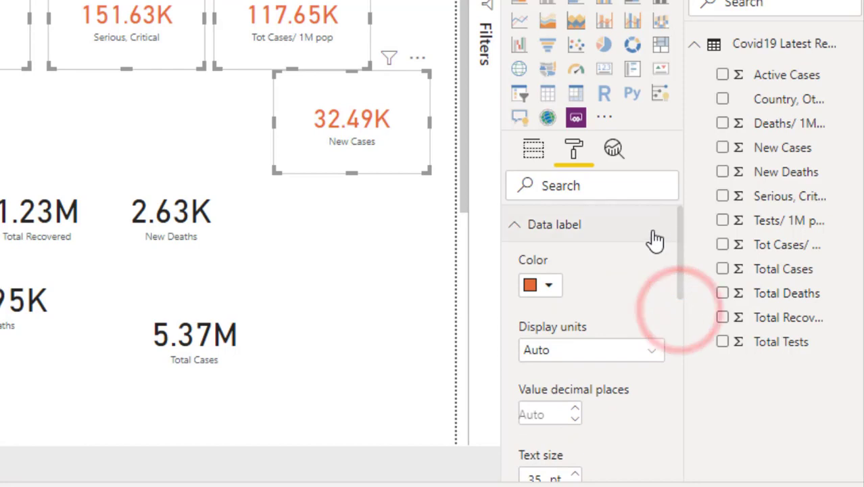
left_click(618, 227)
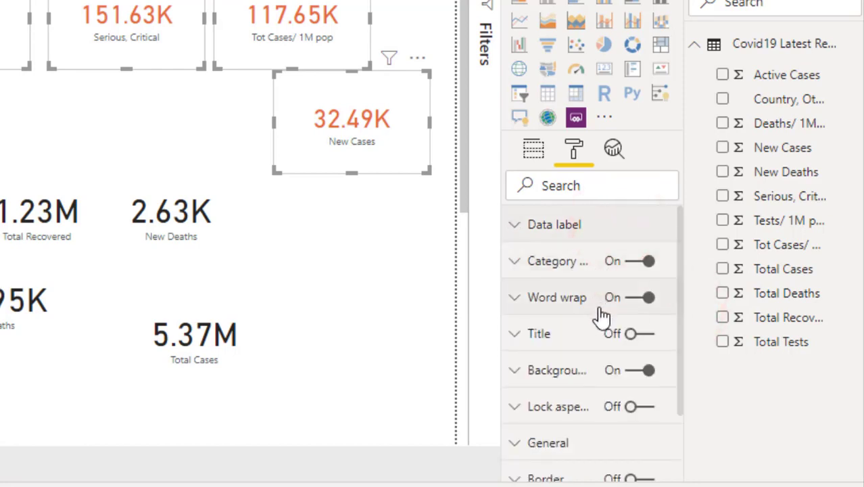
Step: Try an X position of 225 for the five selected cards in their general settings and undo the change
left_click_drag(679, 345, 678, 416)
left_click(600, 356)
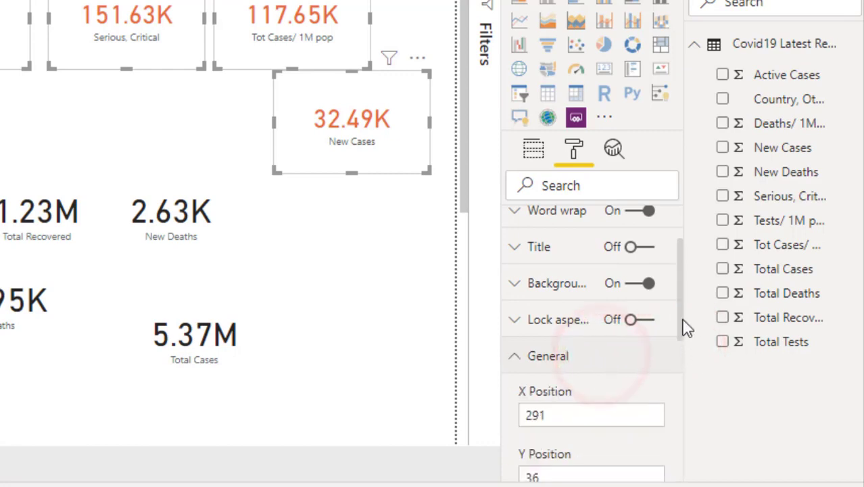
left_click_drag(678, 319, 685, 367)
double_click(559, 292)
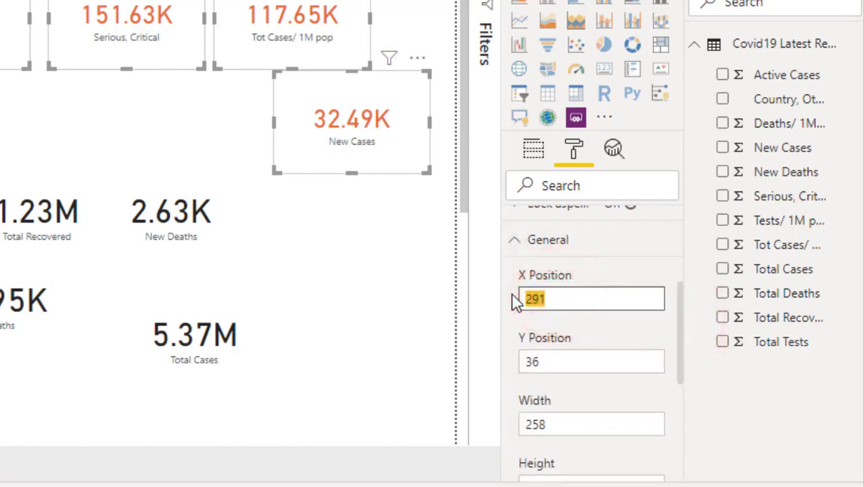
key("Return")
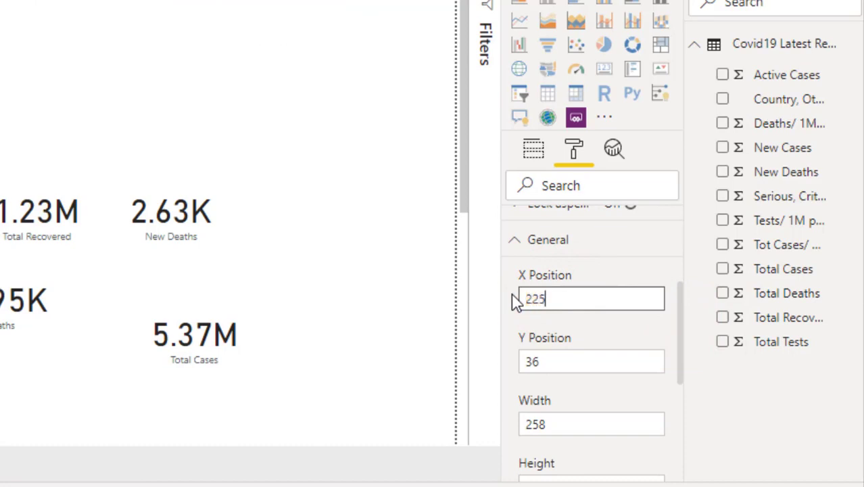
double_click(543, 358)
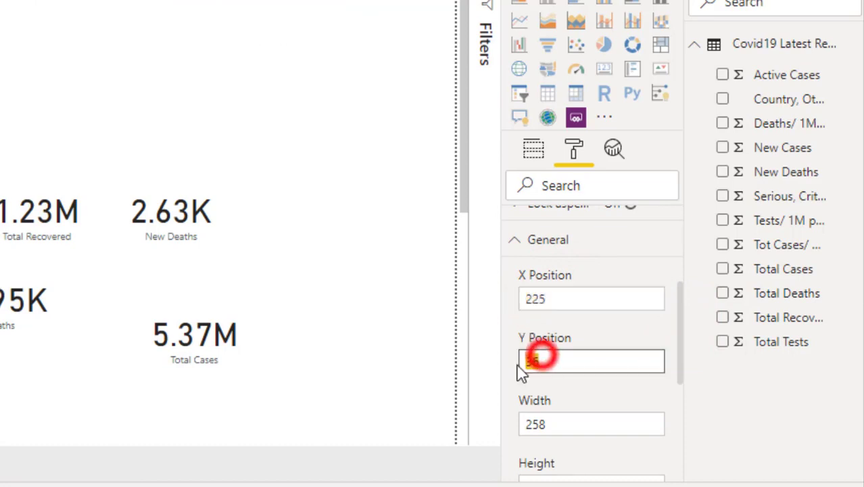
left_click(549, 293)
key("ctrl+z")
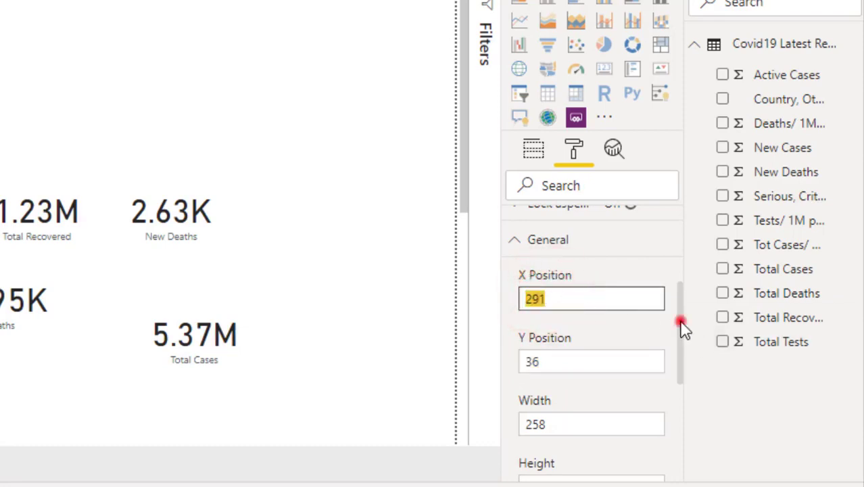
Step: Set the width of the five selected cards to 225
left_click_drag(682, 325, 679, 353)
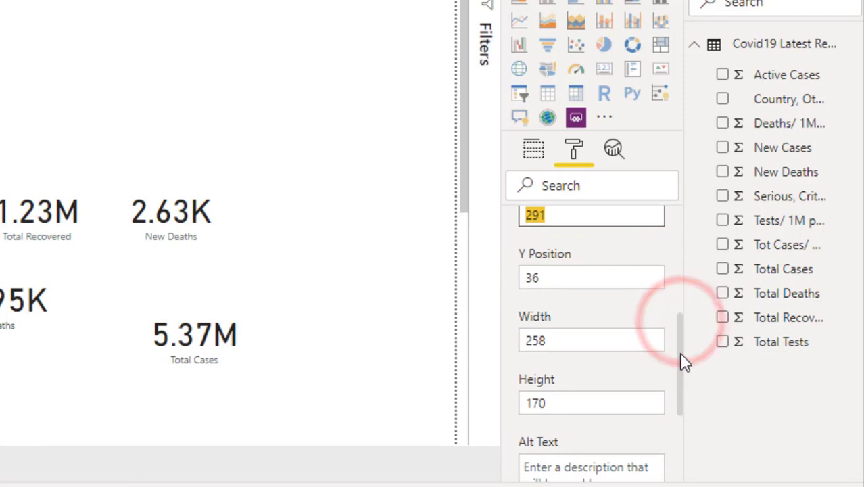
left_click(589, 336)
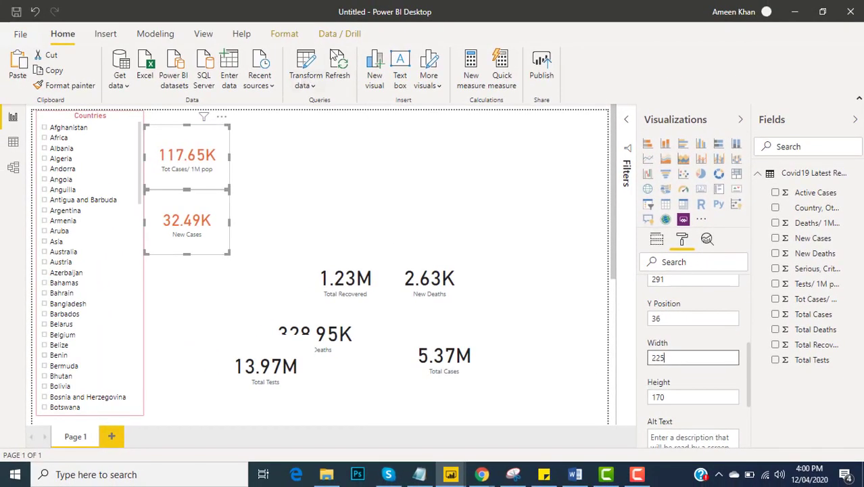
Step: Try to line up the five selected cards by aligning their tops and distributing them horizontally
left_click(289, 41)
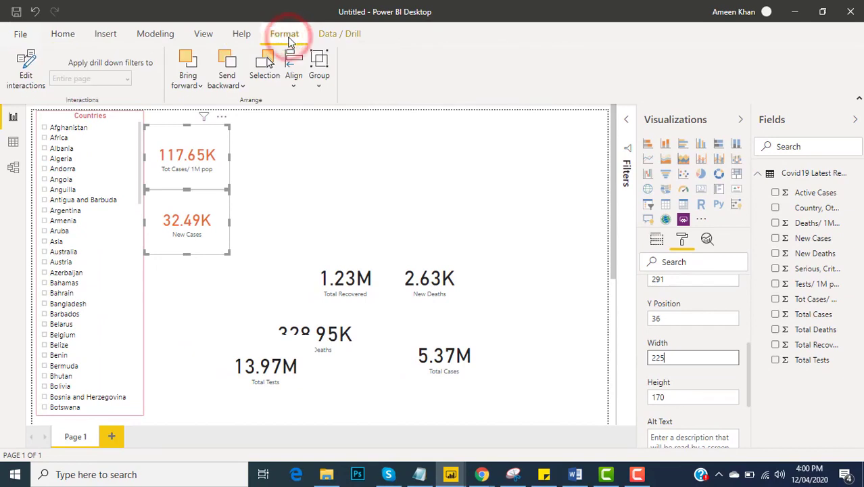
left_click(295, 84)
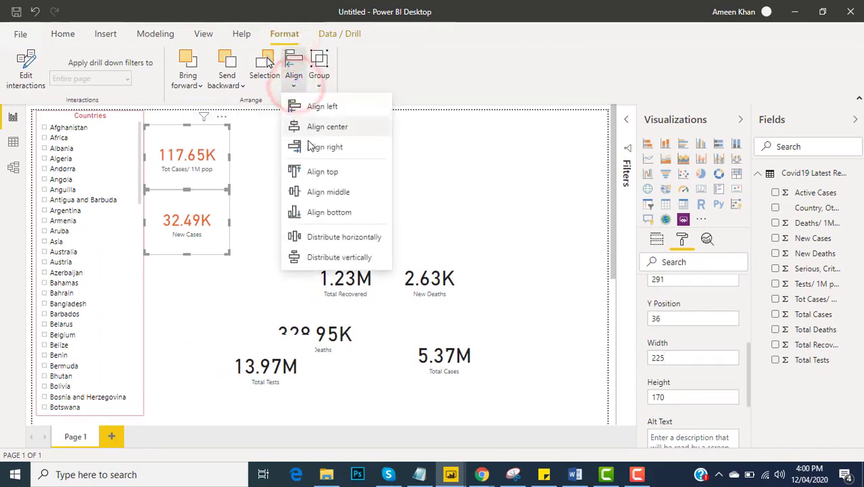
left_click(325, 173)
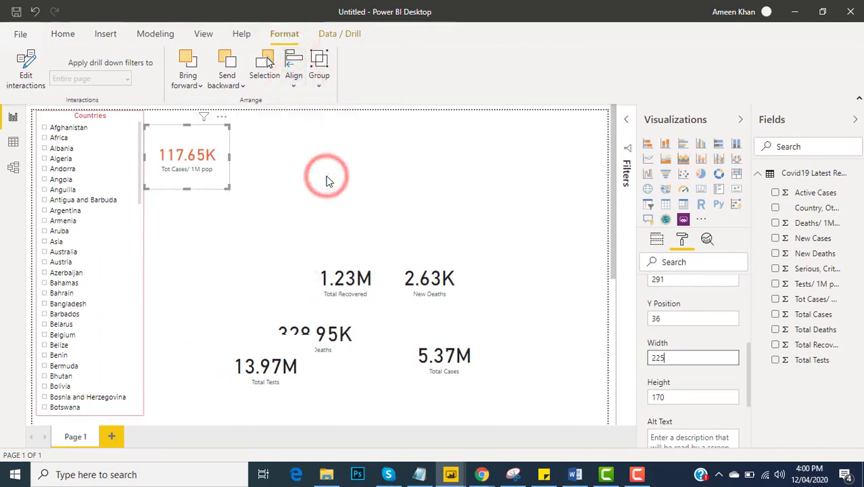
left_click(293, 81)
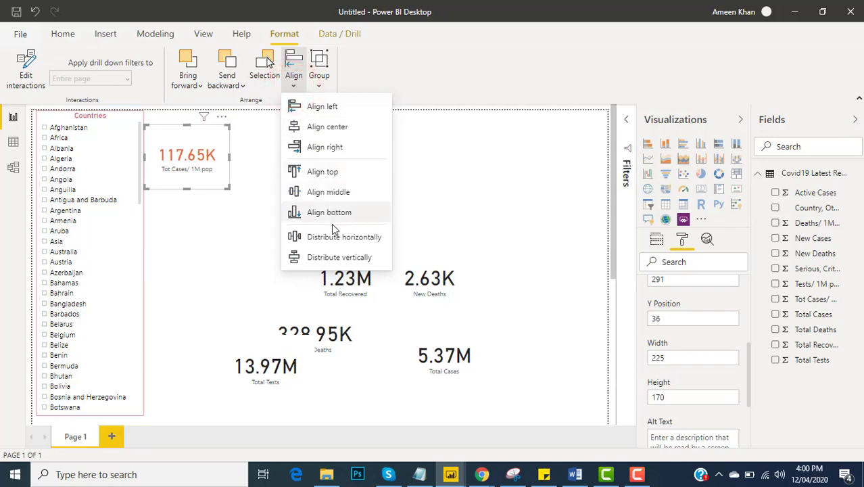
left_click(341, 241)
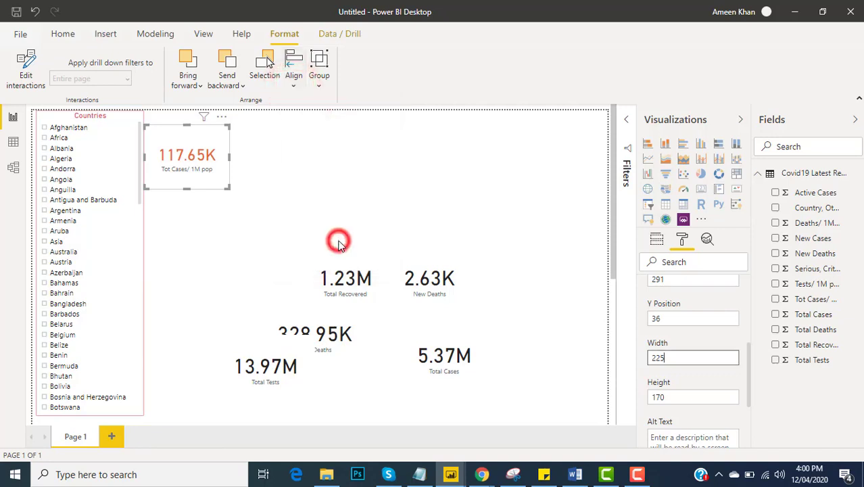
Step: Pull the stacked cards apart, with Serious, Critical near the slicer, Deaths/ 1M pop and Tot Cases/ 1M pop farther along, and New Cases below the row
left_click_drag(244, 164, 450, 173)
left_click(285, 235)
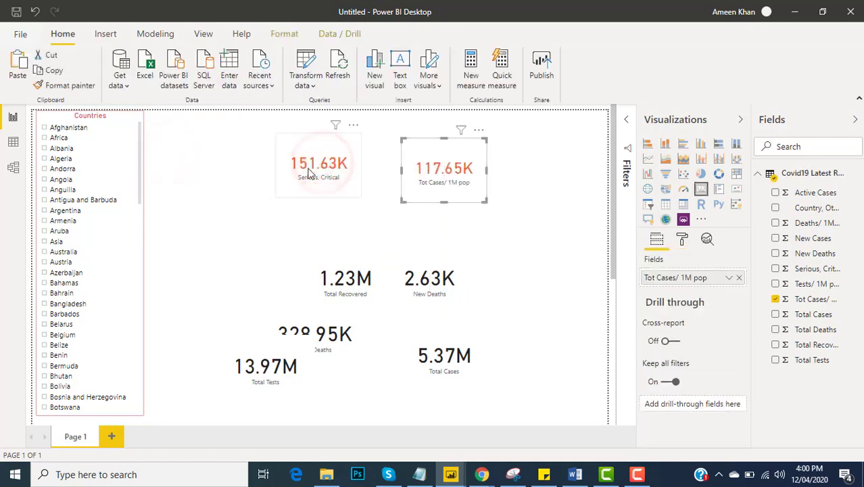
left_click_drag(319, 162, 209, 156)
left_click_drag(324, 161, 237, 288)
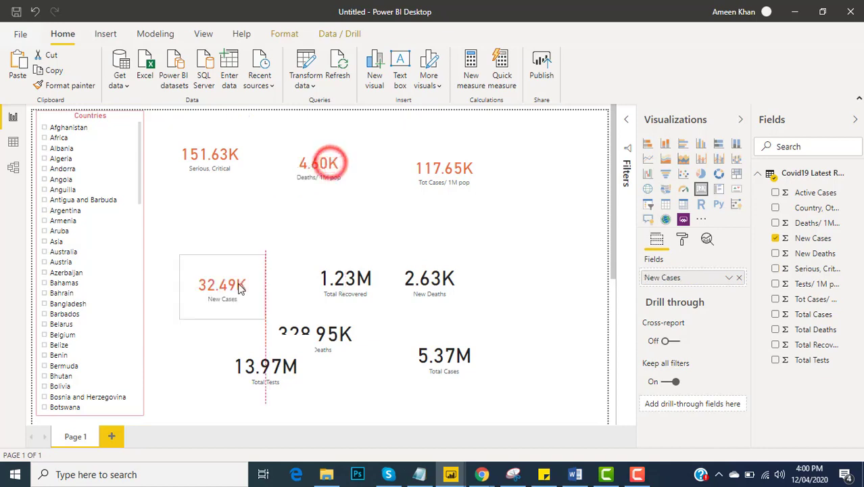
left_click_drag(449, 172, 545, 163)
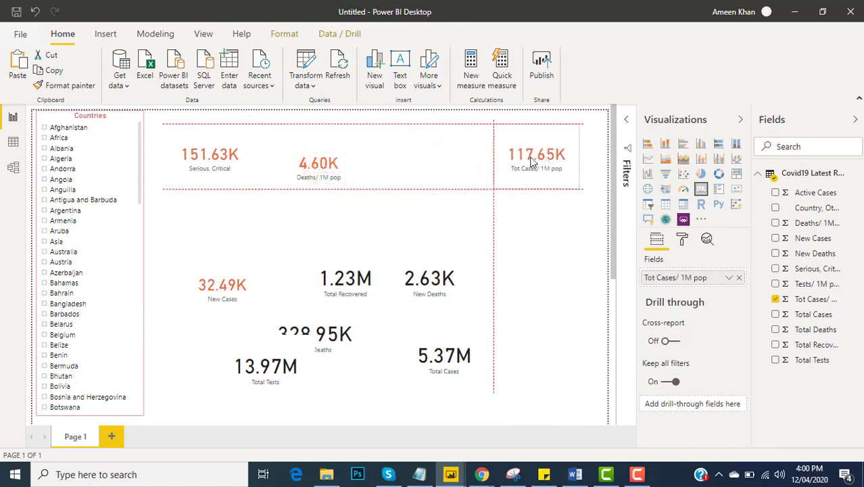
left_click_drag(324, 171, 446, 171)
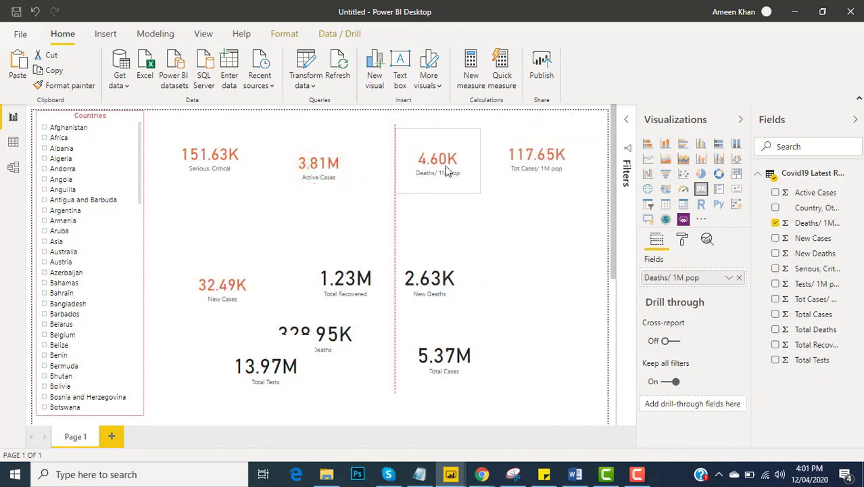
Step: Shift the row's four cards toward the page's far edge and place New Cases at the start of the row beside the slicer
left_click_drag(525, 159, 546, 153)
left_click_drag(442, 159, 460, 161)
left_click_drag(356, 166, 366, 165)
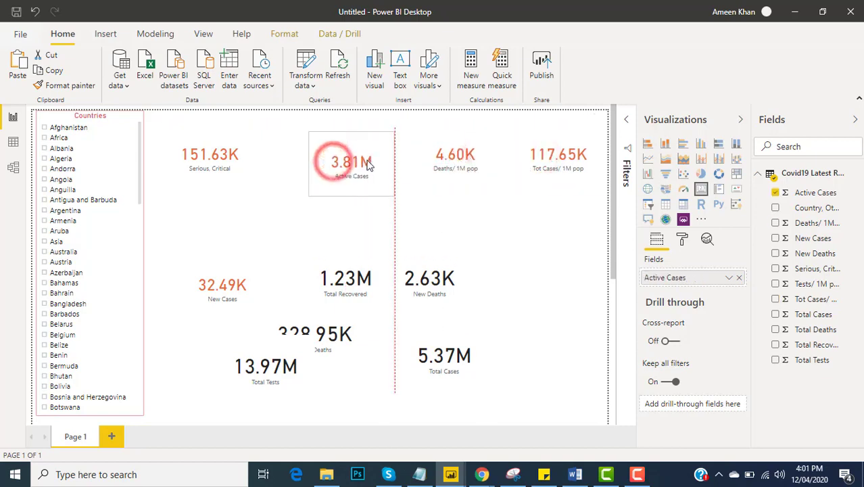
left_click_drag(245, 167, 248, 162)
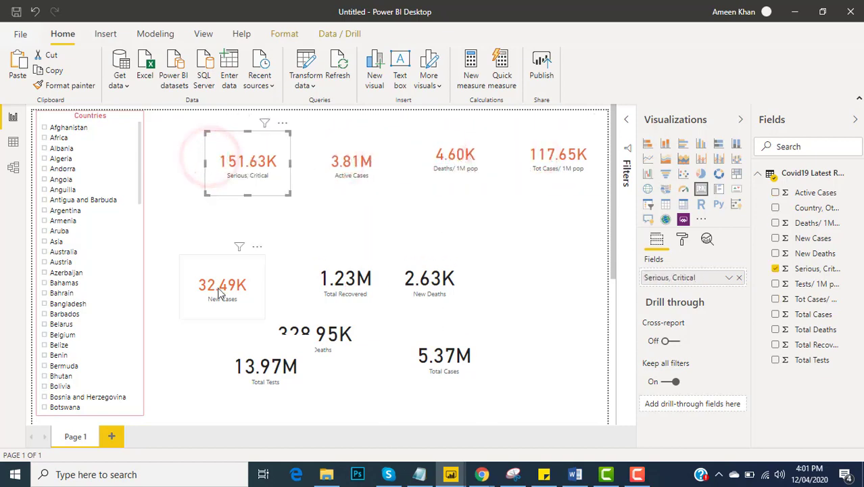
left_click_drag(222, 289, 171, 162)
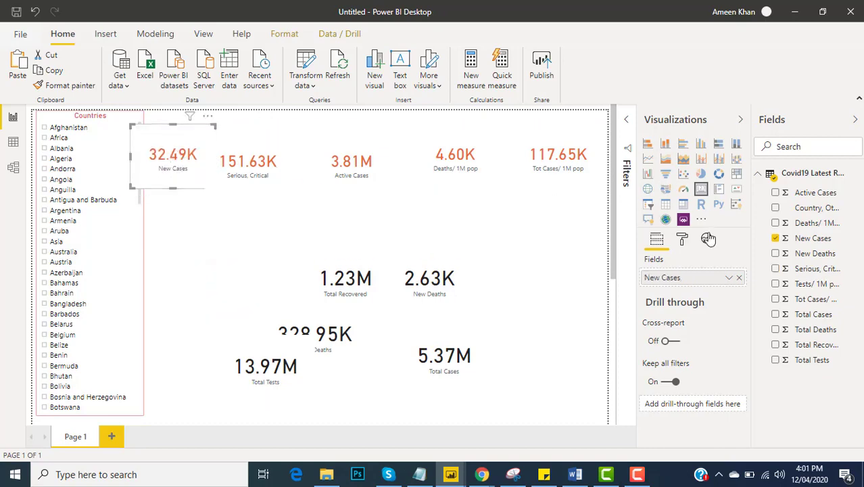
Step: Turn on the border for the selected New Cases card
left_click(682, 240)
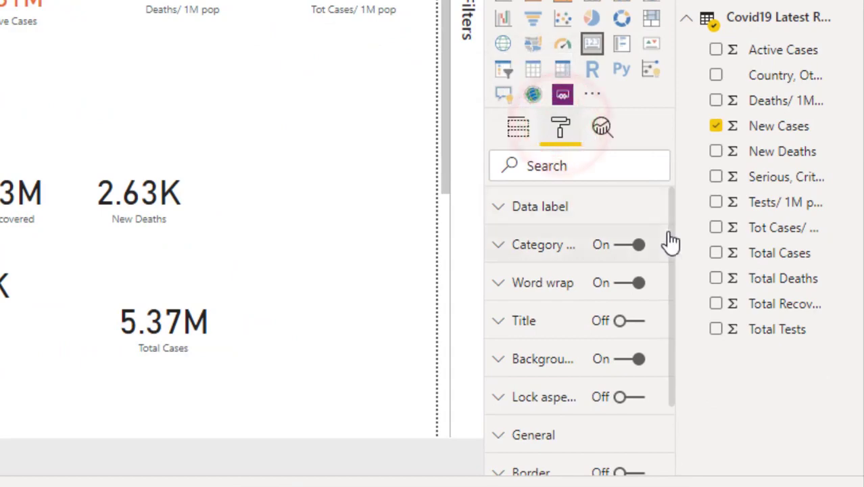
left_click_drag(676, 240, 675, 332)
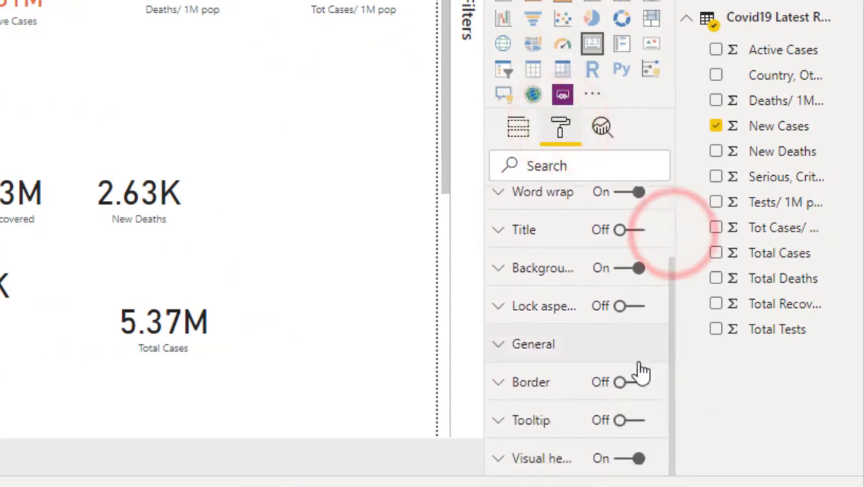
left_click(626, 383)
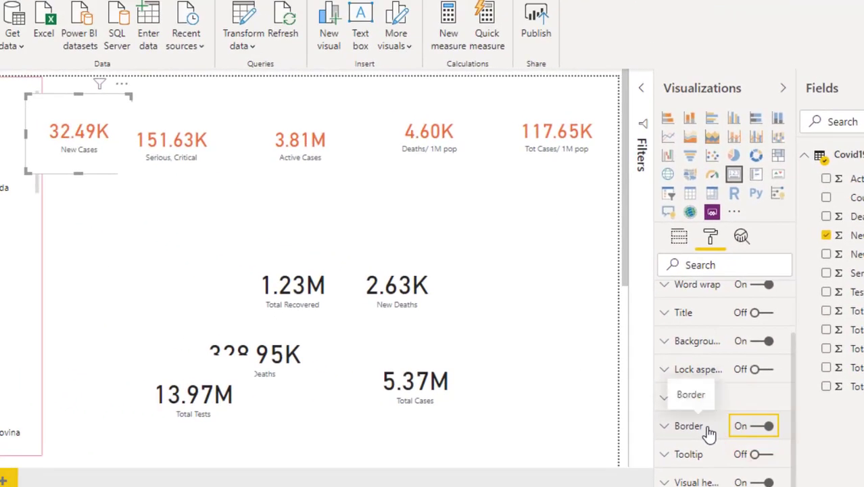
Step: Add the Serious, Critical, Active Cases, Deaths/ 1M pop and Tot Cases/ 1M pop cards to the selection and set the border color to dark gray
left_click(191, 142, "ctrl")
left_click(332, 139, "ctrl")
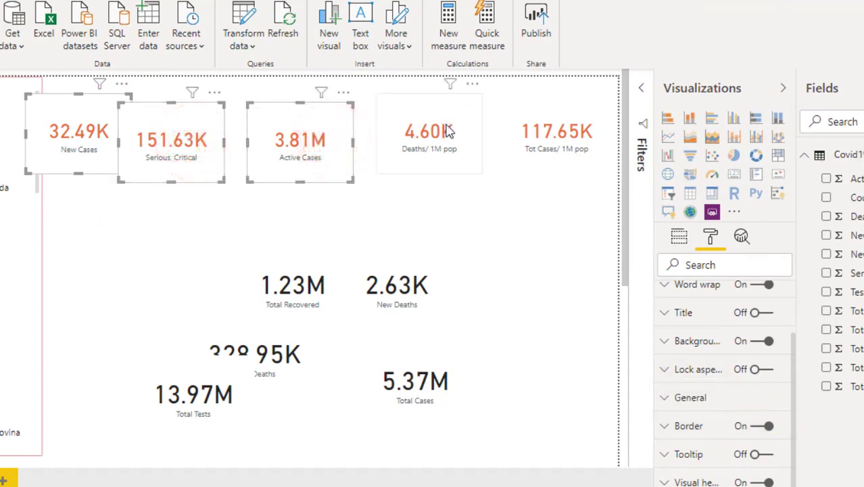
left_click(525, 130, "ctrl")
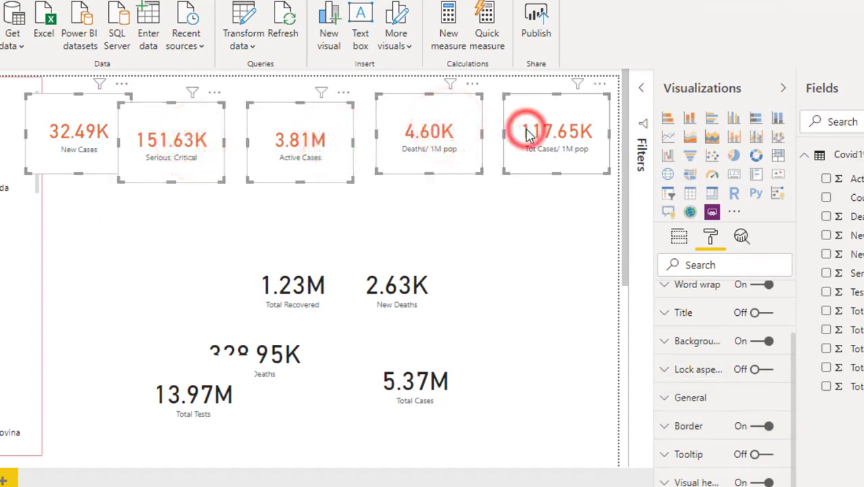
left_click(689, 428)
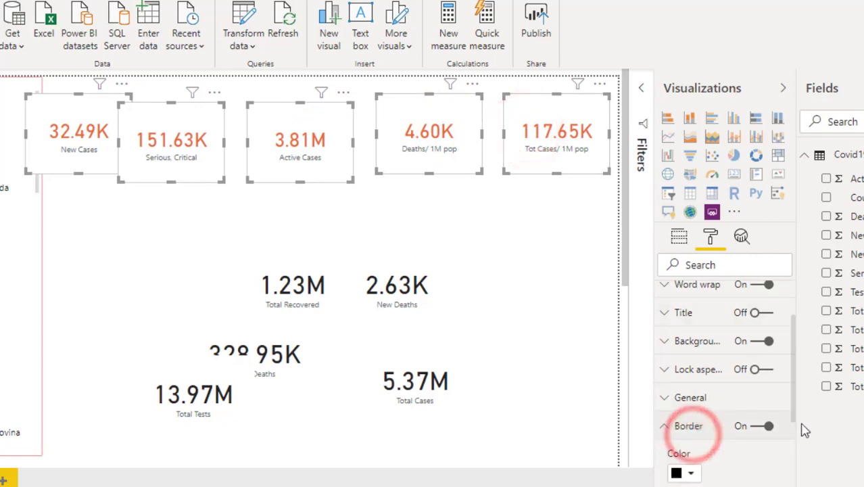
left_click_drag(792, 402, 796, 467)
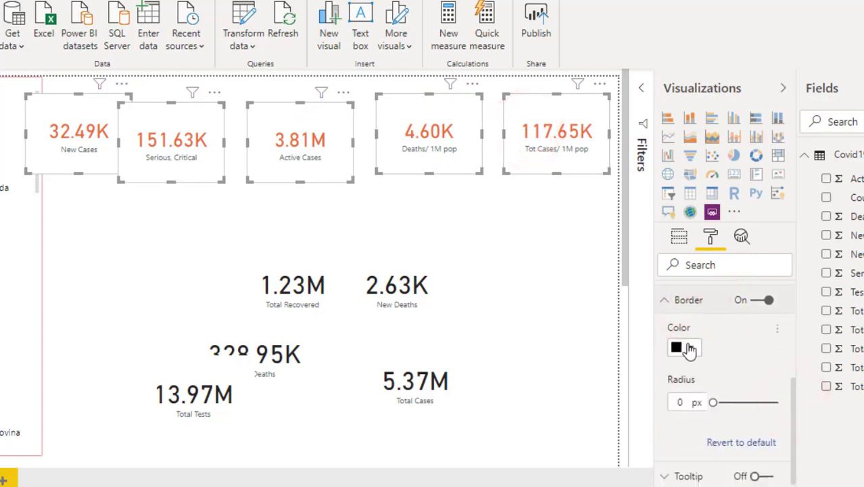
left_click(691, 346)
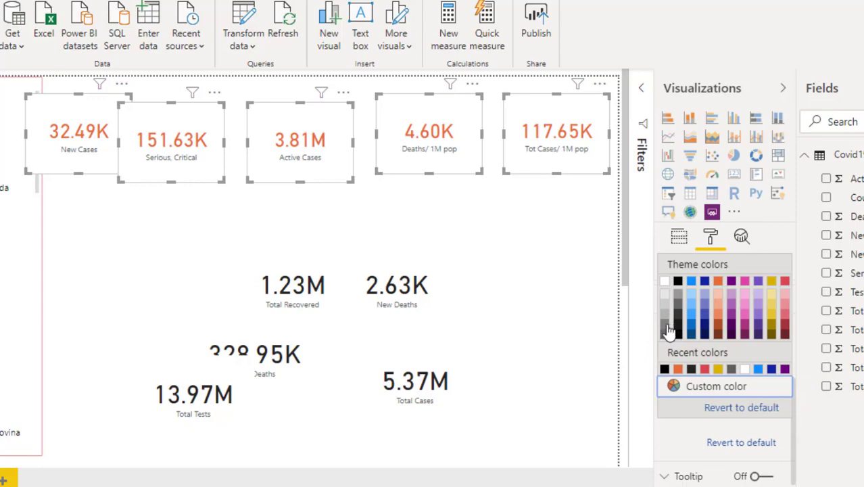
left_click(668, 329)
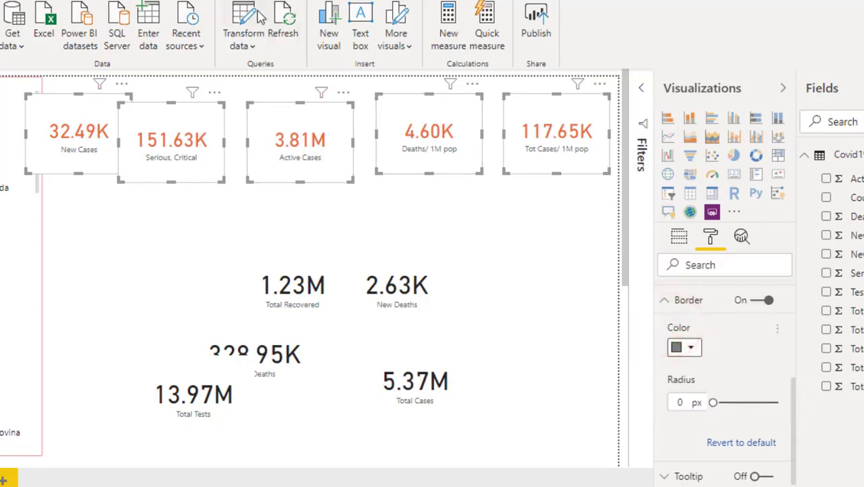
Step: Align the tops of the five selected cards and distribute them horizontally
left_click(216, 0)
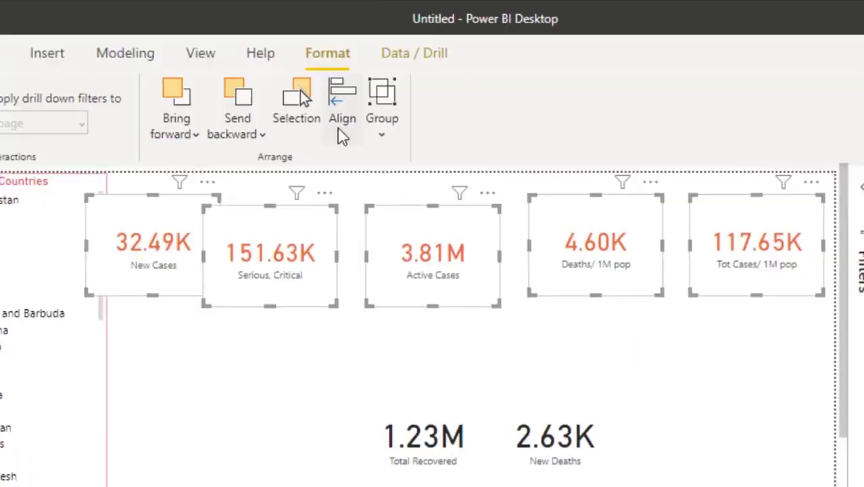
left_click(228, 33)
left_click(302, 213)
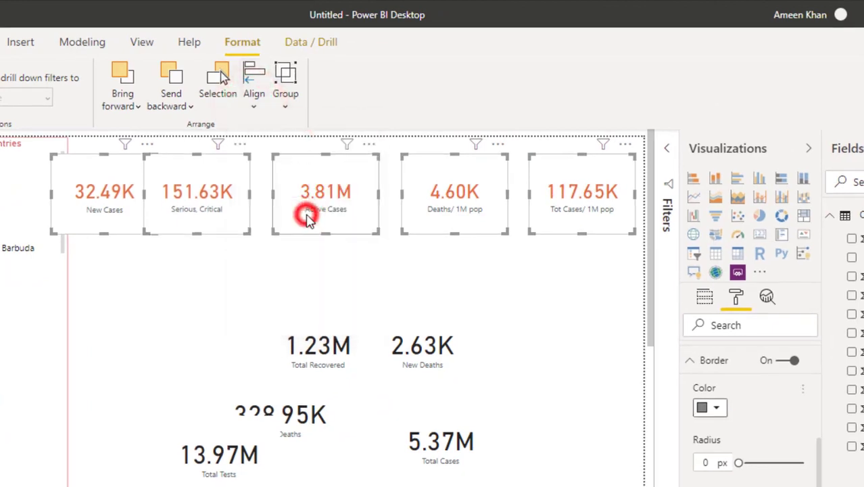
left_click(254, 106)
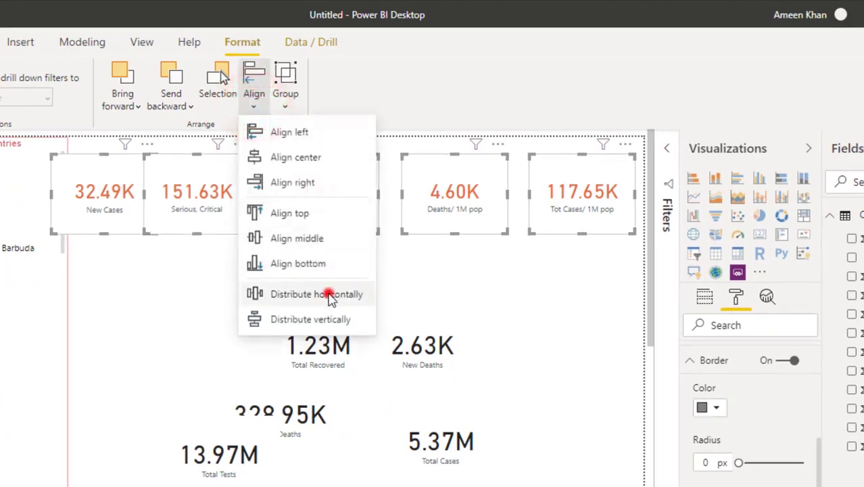
left_click(331, 295)
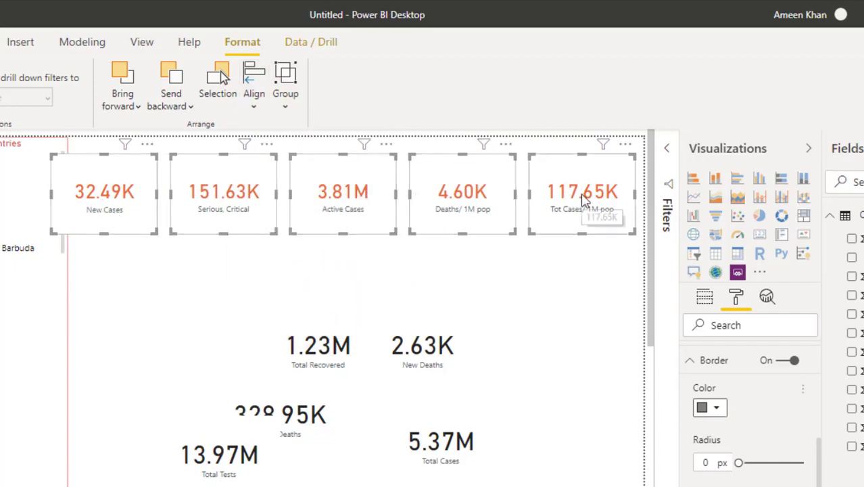
Step: Set the width of the five selected cards to 215, then reduce it to 200
left_click(687, 362)
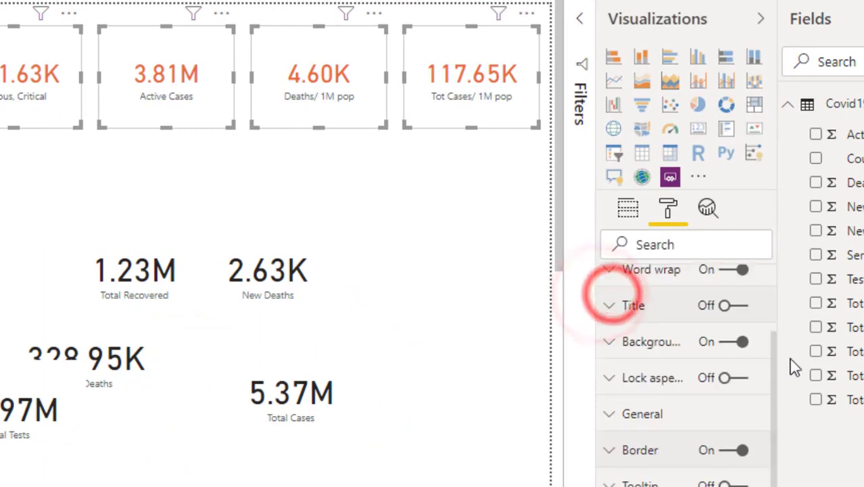
left_click_drag(775, 354, 780, 463)
left_click(728, 411)
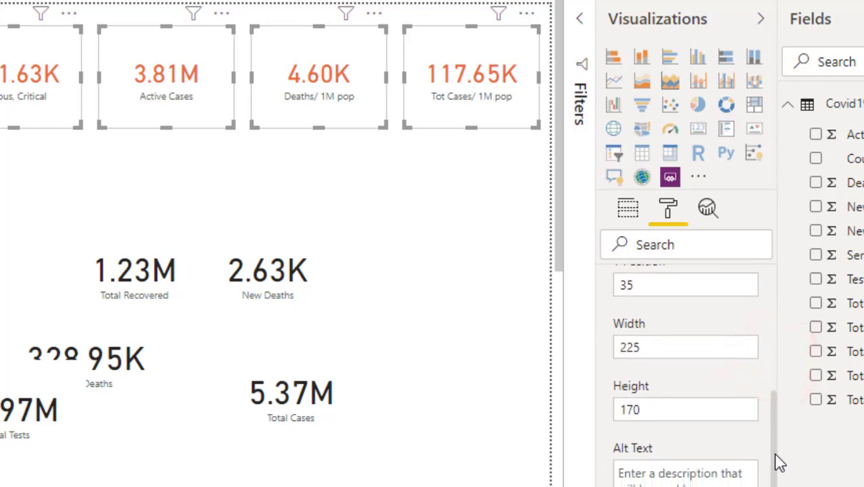
left_click(680, 348)
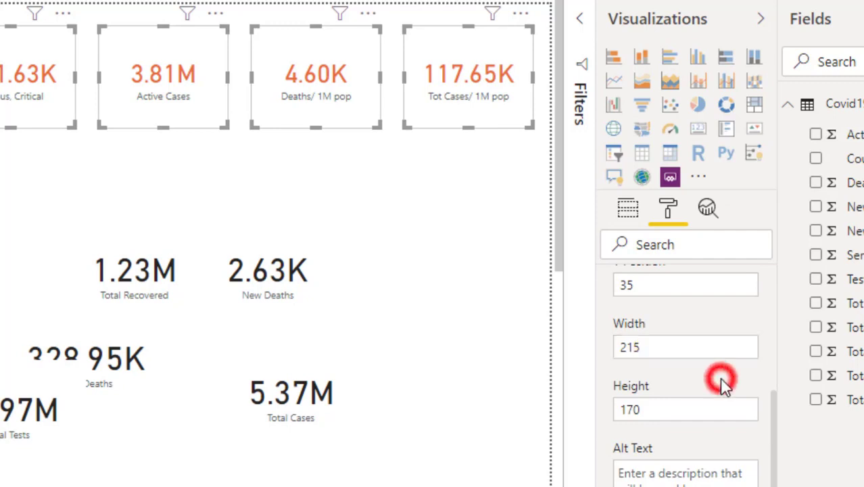
left_click(685, 346)
key("shift+Left")
key("shift+Left")
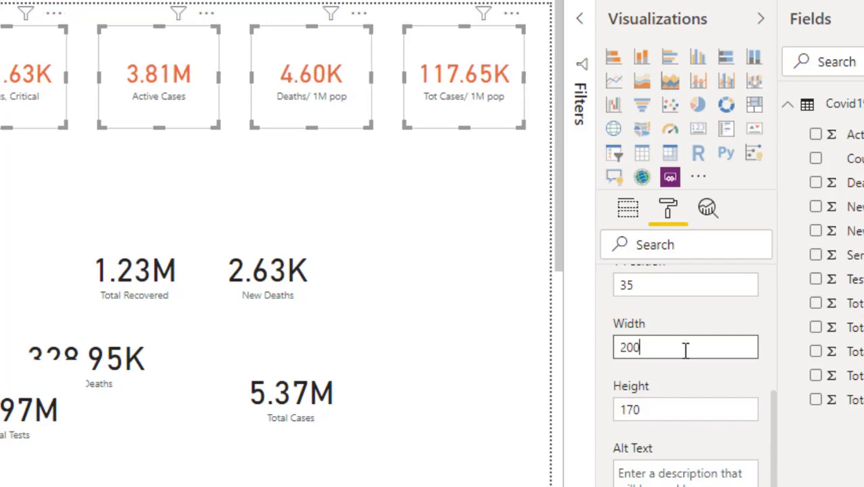
left_click(701, 374)
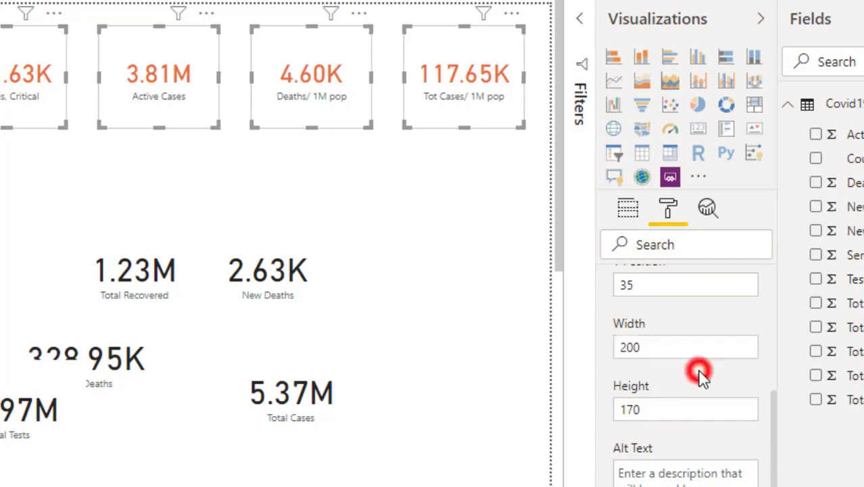
Step: Shift the Tot Cases/ 1M pop and Deaths/ 1M pop cards slightly toward the page's far edge, away from the slicer
left_click(480, 112)
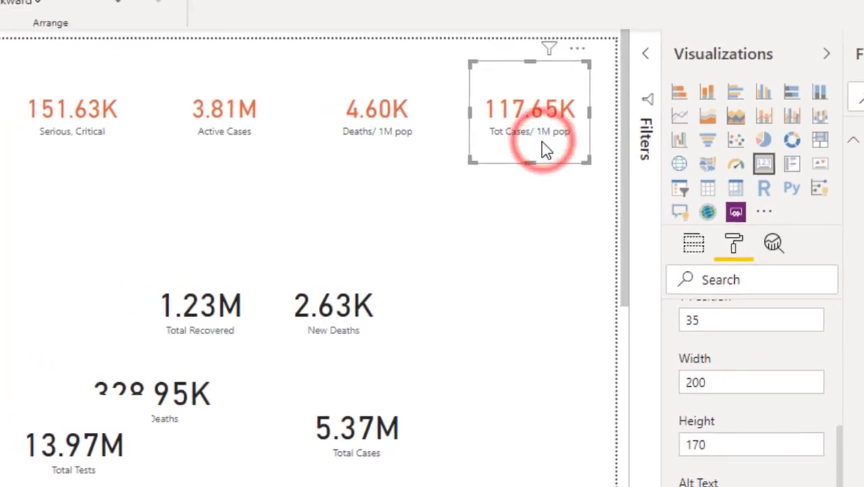
left_click(545, 222)
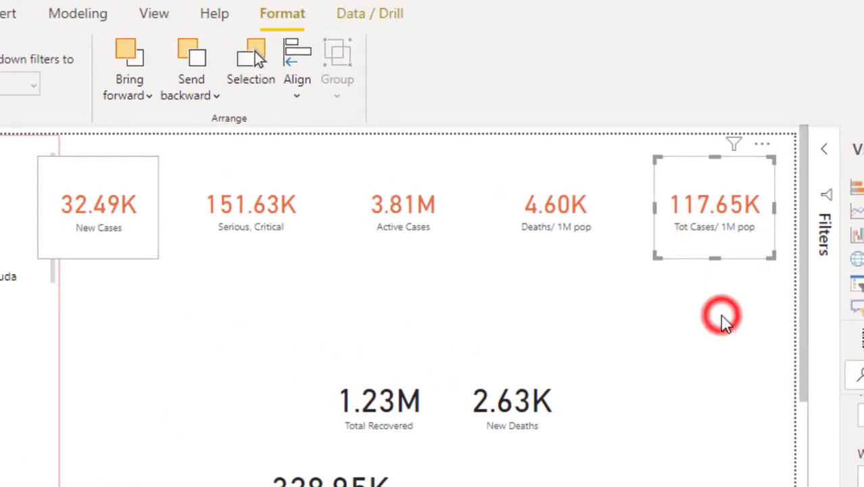
left_click(590, 333)
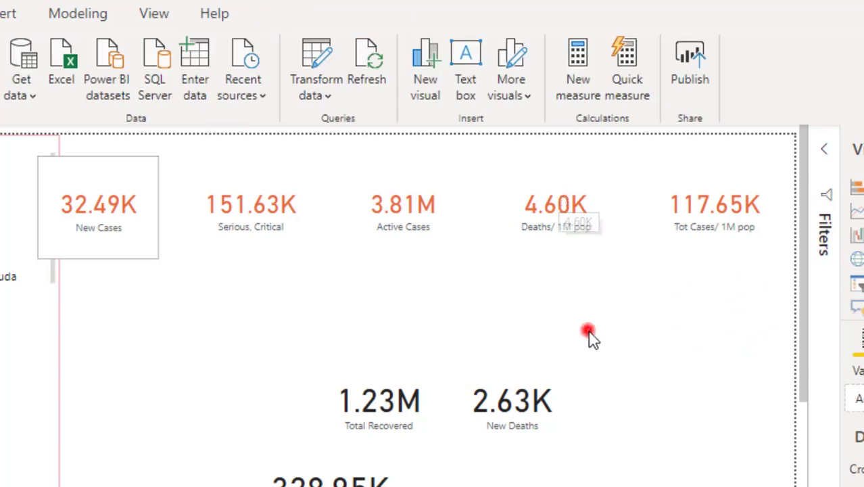
left_click(558, 220)
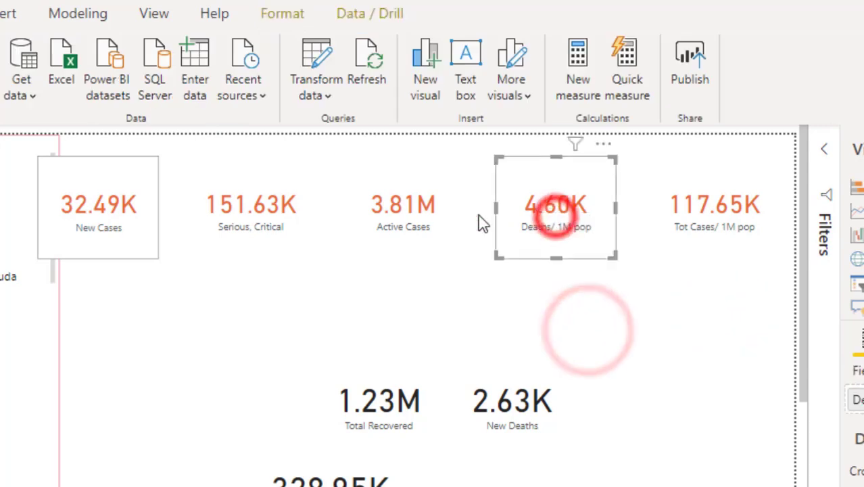
left_click(256, 284)
left_click(548, 209)
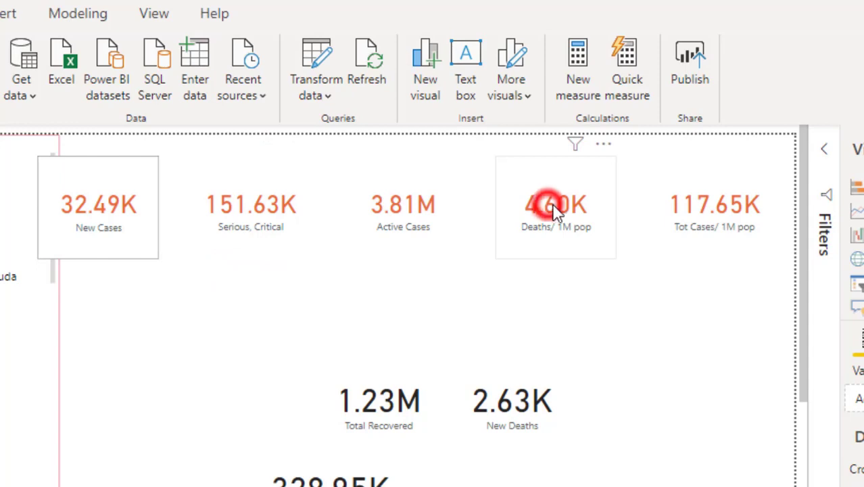
Step: Nudge the Active Cases and Serious, Critical cards away from the slicer and place New Cases flush against the slicer's edge without overlap
left_click(423, 213)
left_click_drag(420, 208, 426, 208)
left_click_drag(266, 207, 280, 208)
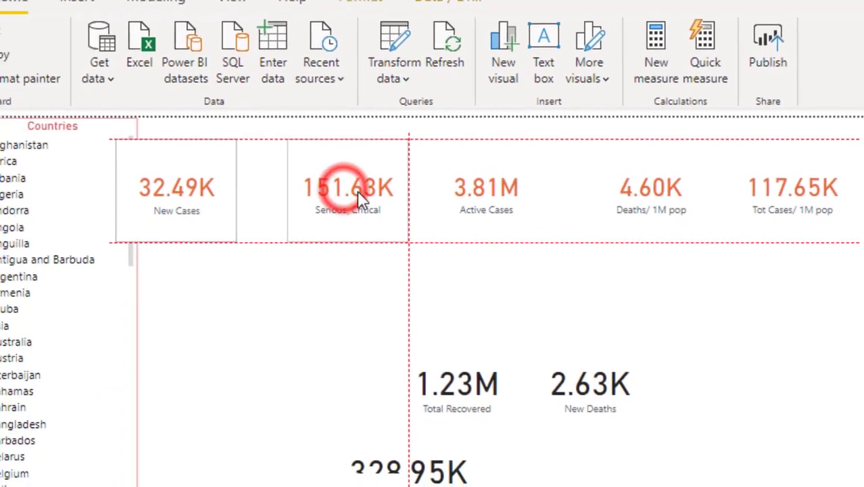
left_click_drag(358, 191, 357, 191)
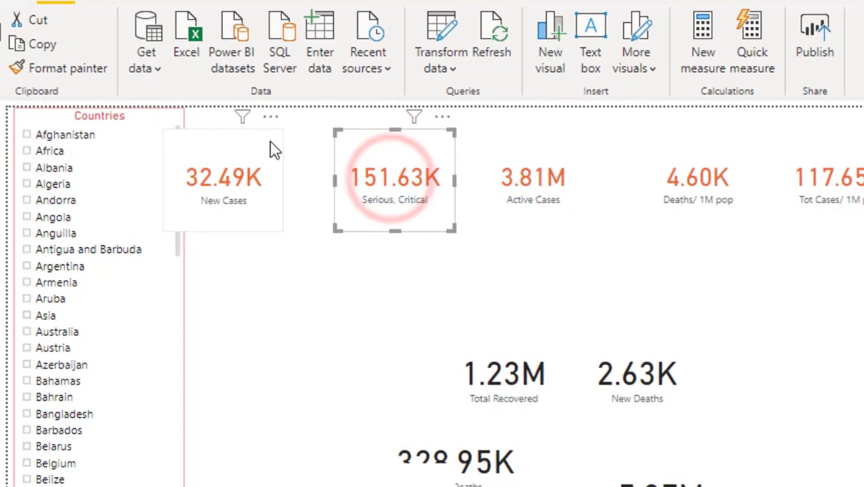
left_click_drag(157, 186, 228, 183)
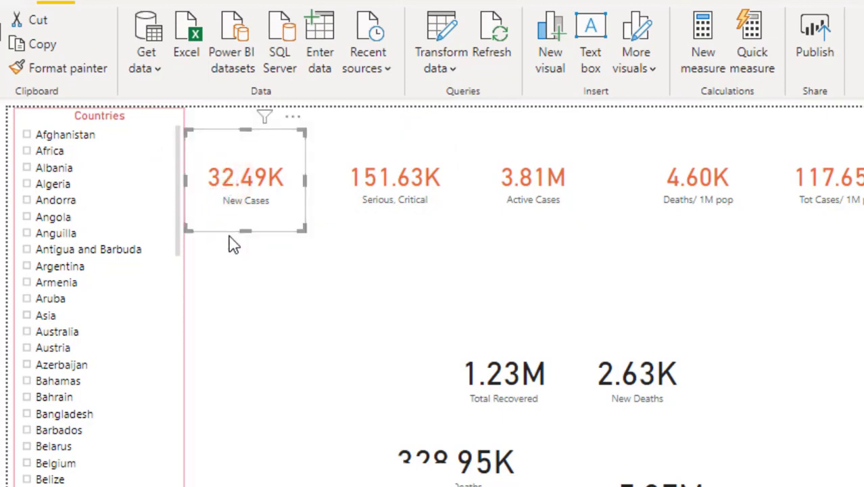
left_click(254, 376)
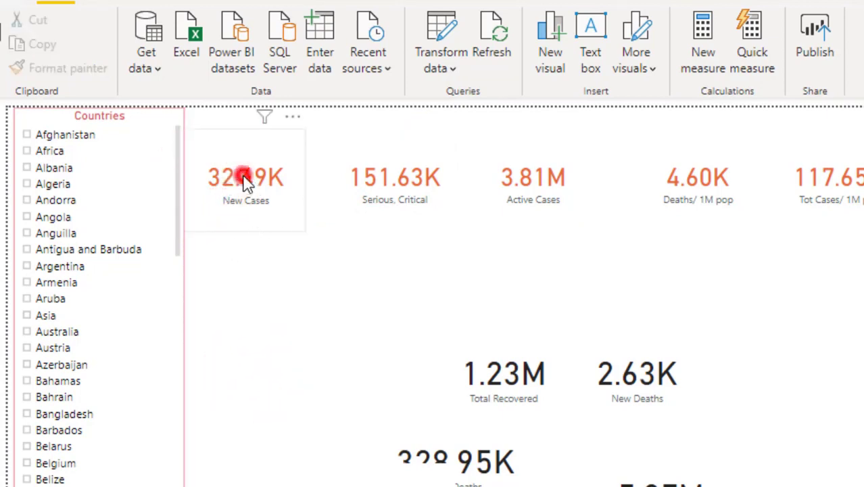
Step: Copy the New Cases card's format with Format Painter to the Serious, Critical card and on to the Active Cases card
left_click(245, 179)
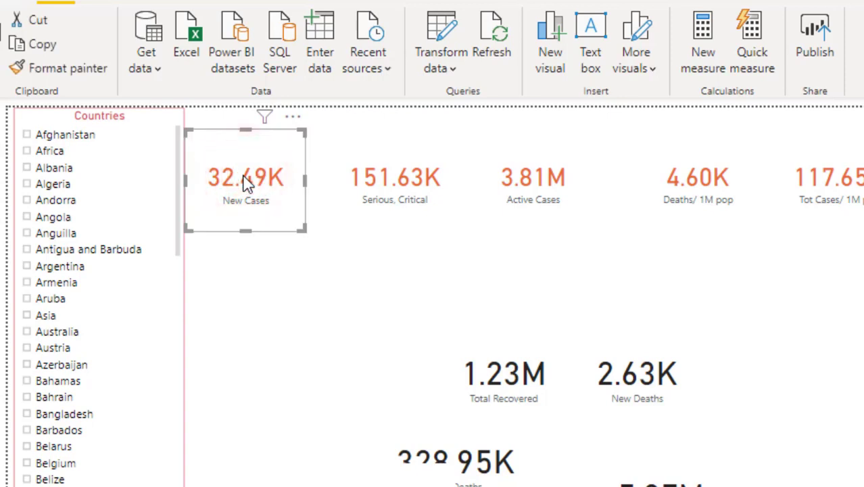
left_click(77, 71)
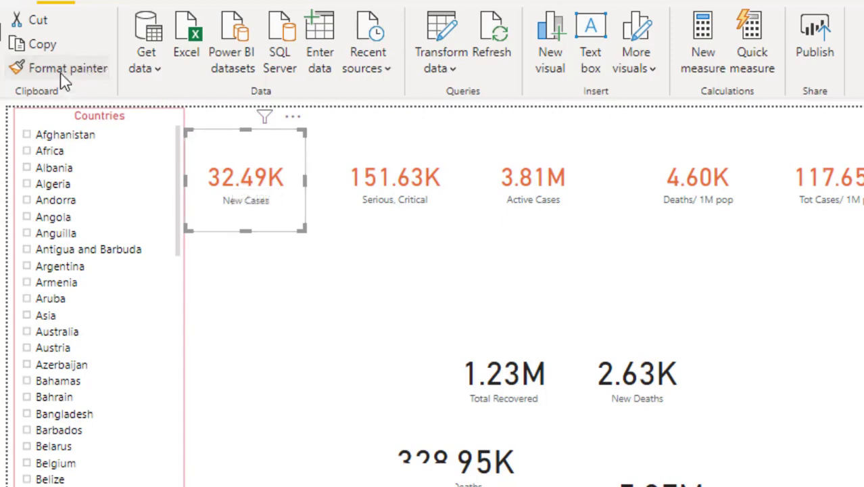
left_click(414, 175)
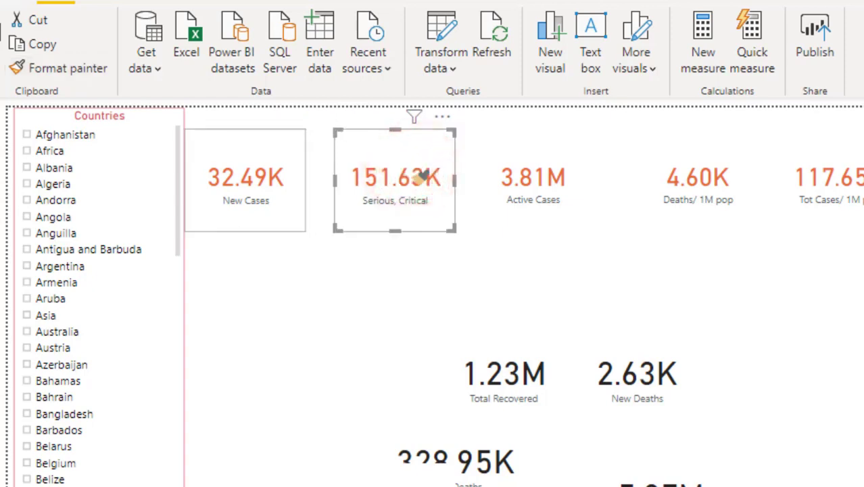
left_click(381, 292)
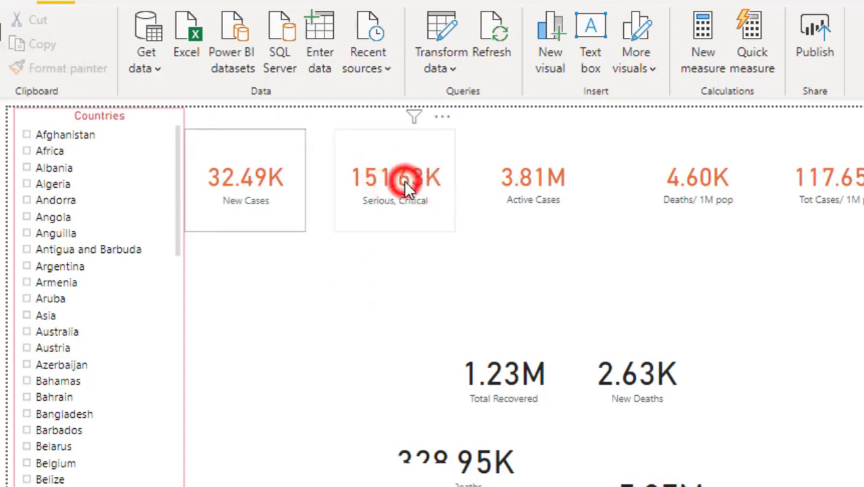
left_click(404, 179)
left_click(71, 66)
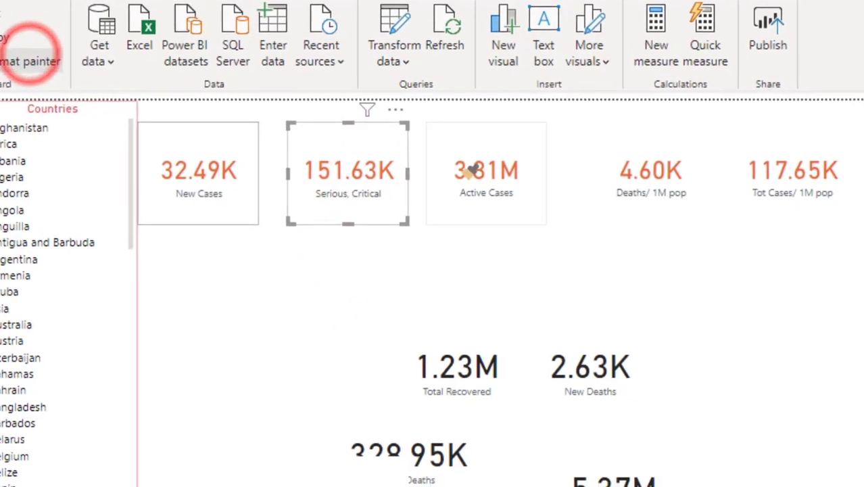
left_click(477, 171)
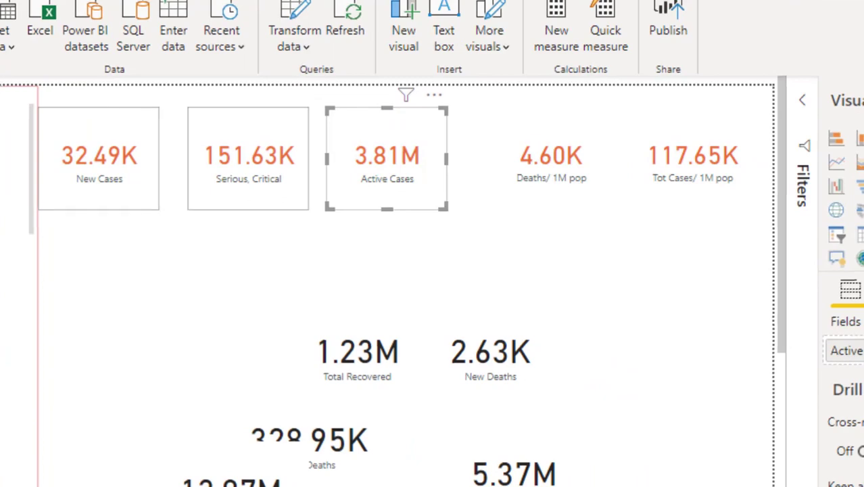
Step: Apply the same bordered format with Format Painter to the Deaths/ 1M pop and Tot Cases/ 1M pop cards
left_click(0, 46)
left_click(555, 143)
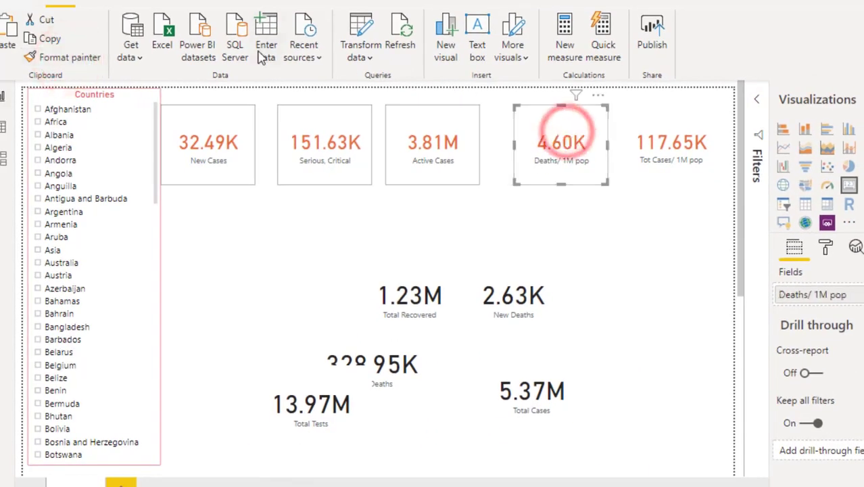
left_click(79, 59)
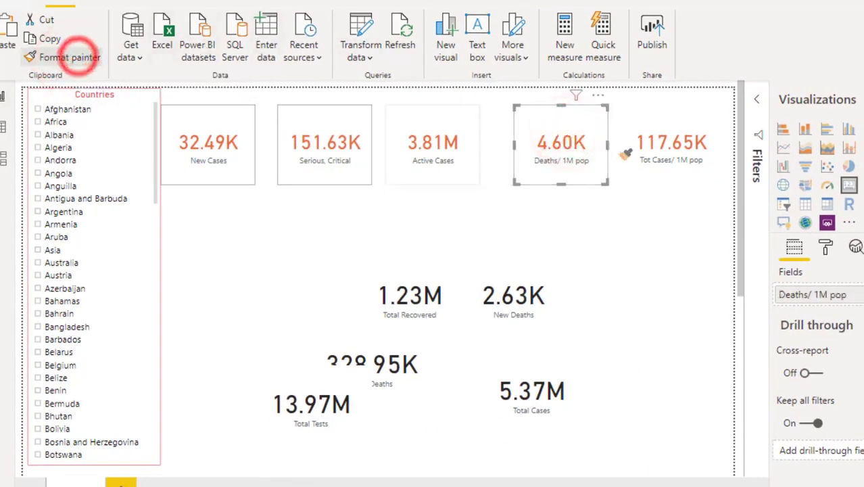
left_click(656, 150)
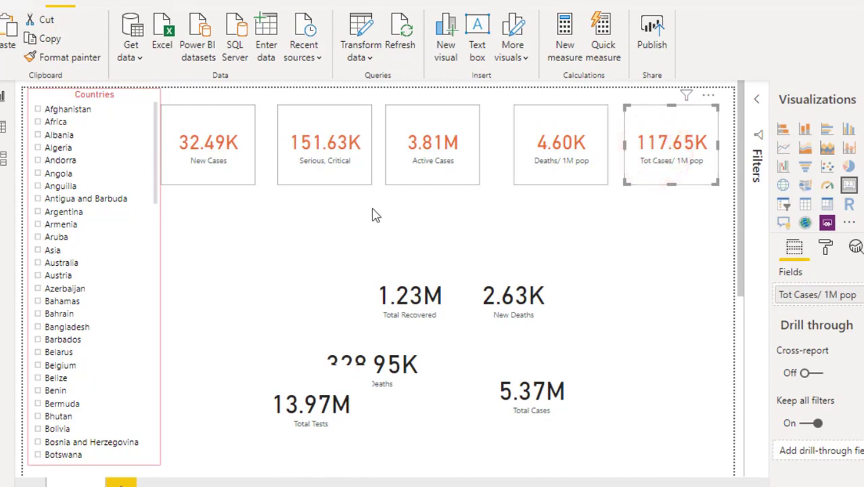
Step: Shift the Active Cases, Serious, Critical and New Cases cards slightly right to space out the upper row of cards
left_click_drag(459, 157, 468, 158)
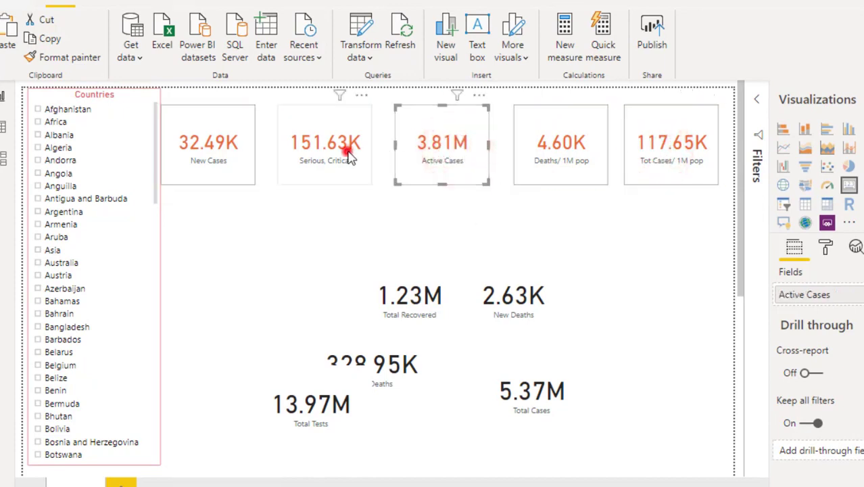
left_click_drag(349, 150, 358, 157)
left_click_drag(228, 149, 238, 150)
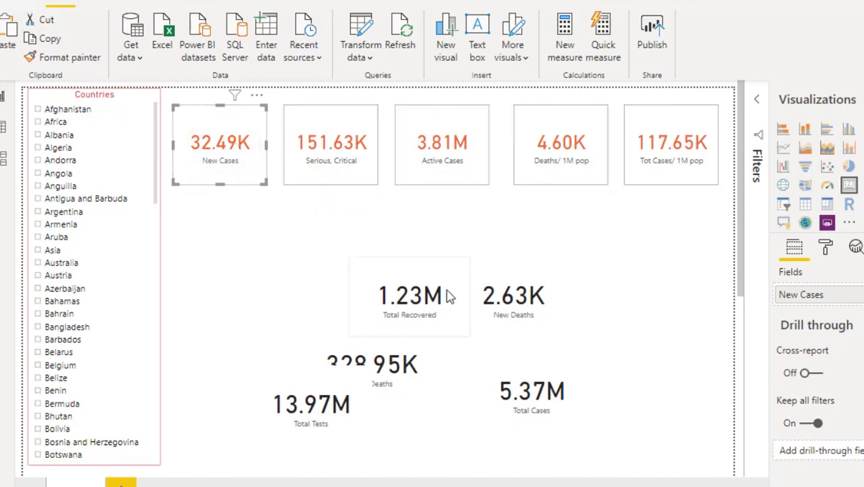
Step: Arrange Total Tests, Total Recovered, New Deaths and Total Cases in a second row, with Total Deaths below Total Cases
left_click_drag(314, 421, 231, 264)
left_click_drag(406, 282, 399, 257)
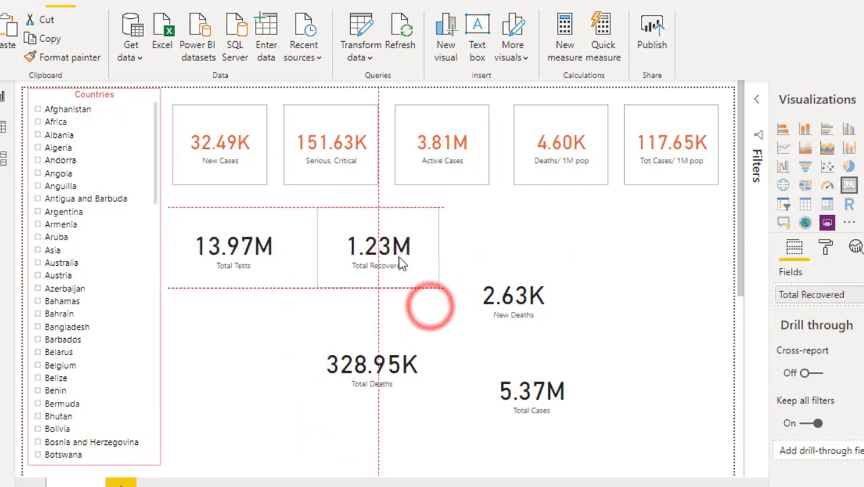
left_click_drag(501, 308, 491, 261)
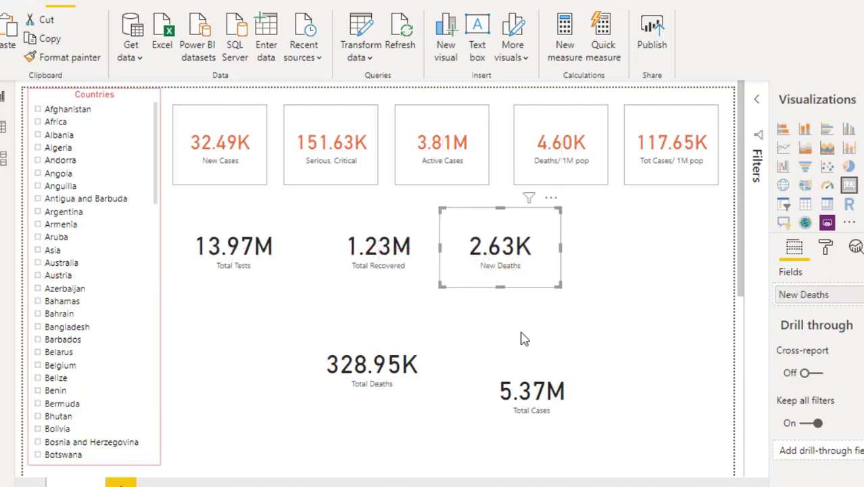
left_click_drag(546, 391, 644, 252)
left_click_drag(362, 379, 580, 358)
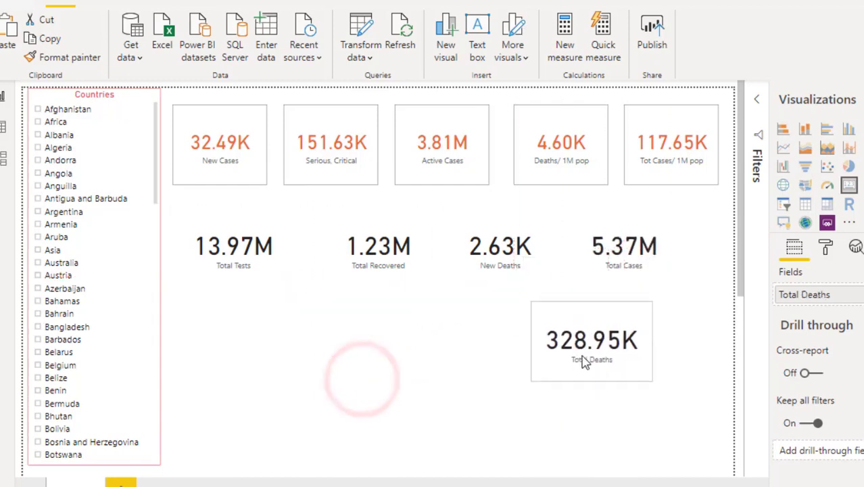
Step: Open the General format settings of the New Cases card to check its width and height
left_click(218, 159)
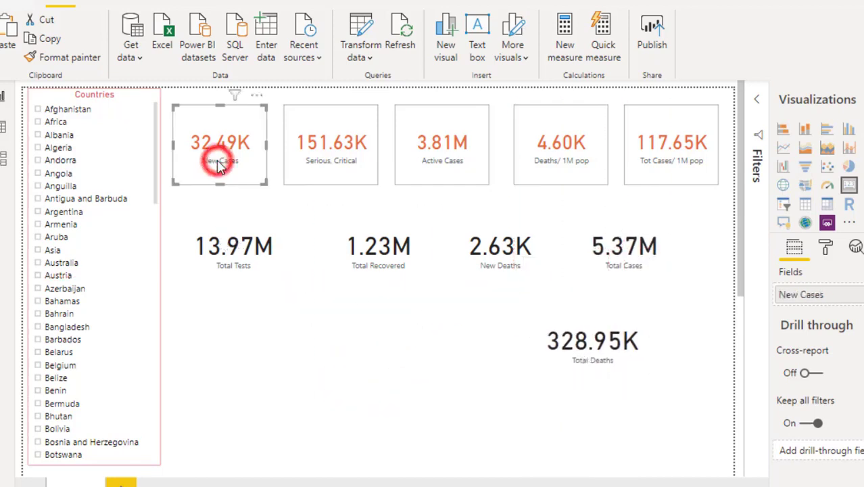
left_click(832, 240)
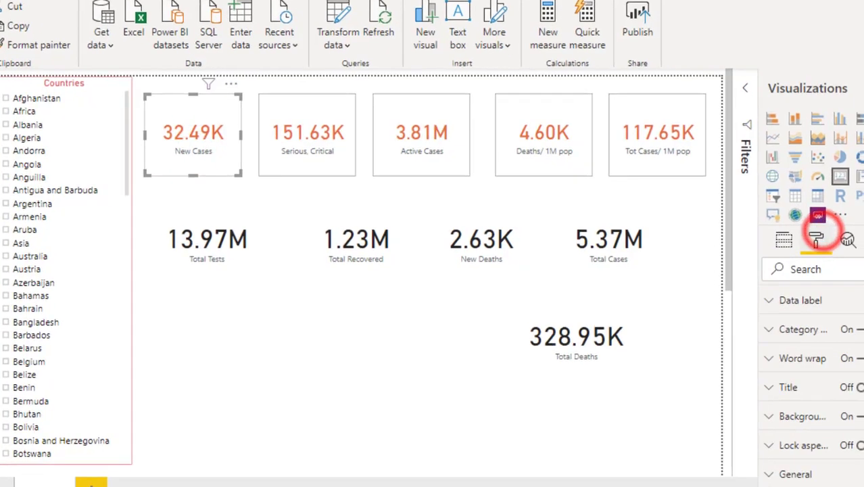
left_click_drag(707, 153, 706, 395)
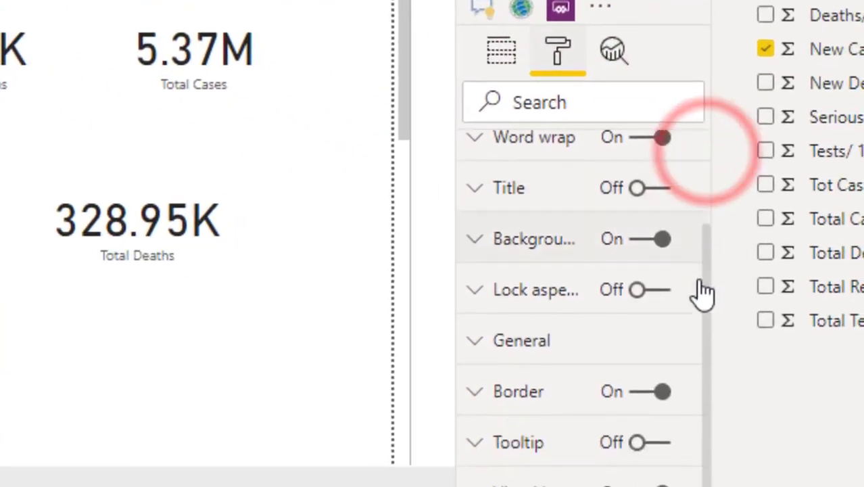
left_click(571, 339)
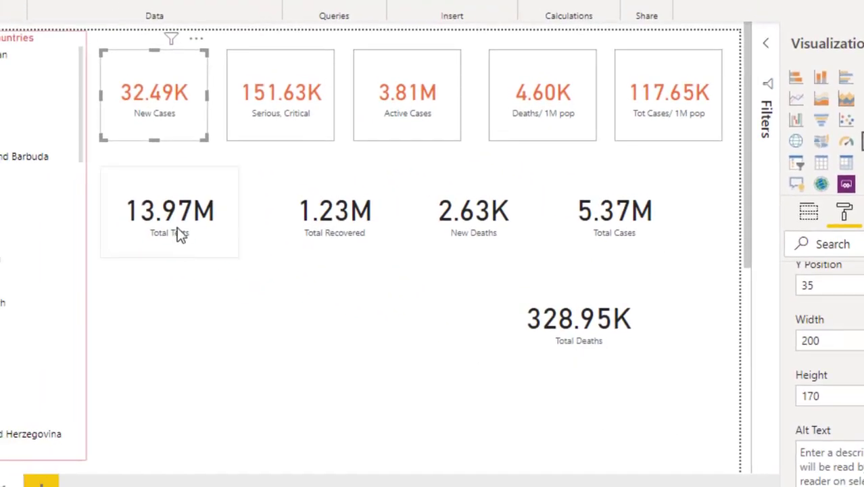
Step: Set the width of the Total Tests, Total Recovered, New Deaths, Total Cases and Total Deaths cards together to 200
left_click(174, 224)
left_click(334, 214, "ctrl")
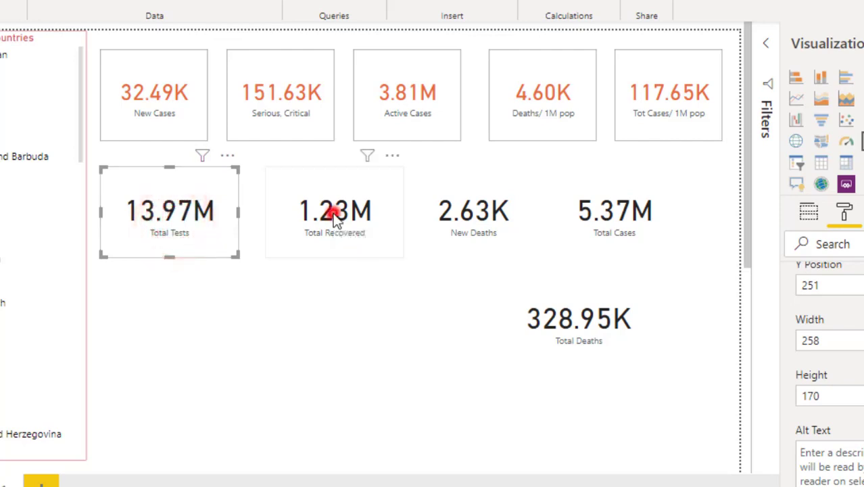
left_click(448, 226, "ctrl")
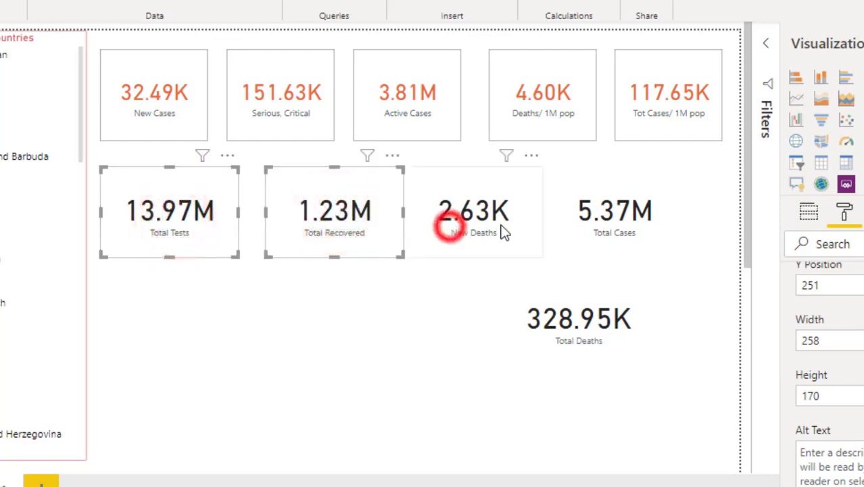
left_click(594, 223, "ctrl")
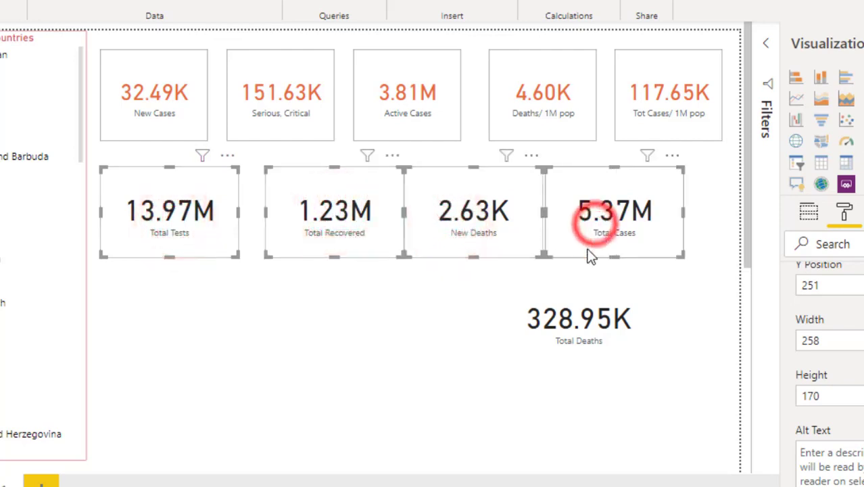
left_click(577, 324, "ctrl")
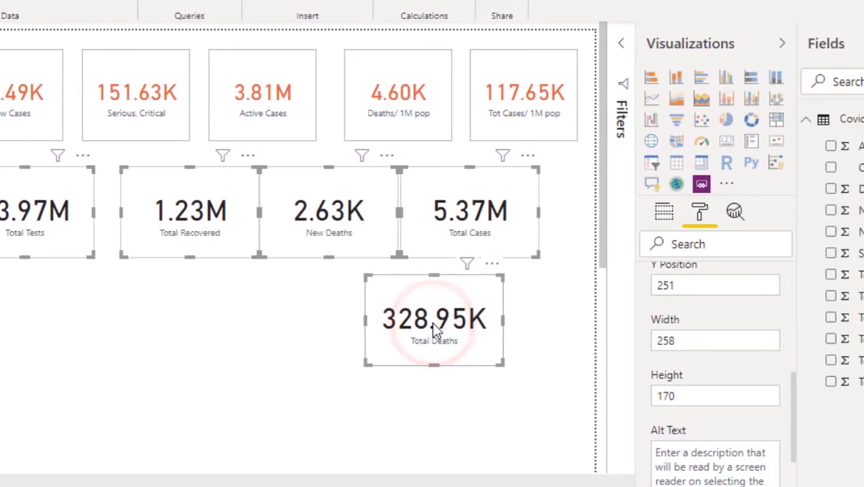
double_click(625, 339)
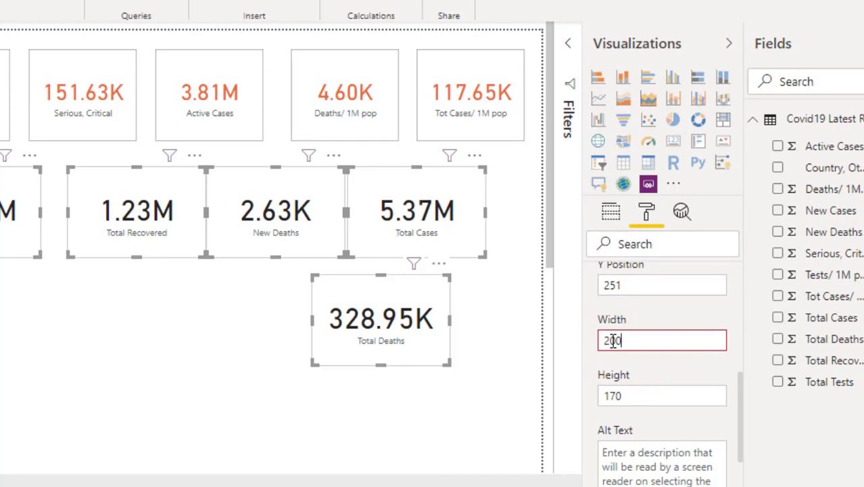
type("200")
key("Return")
left_click(660, 371)
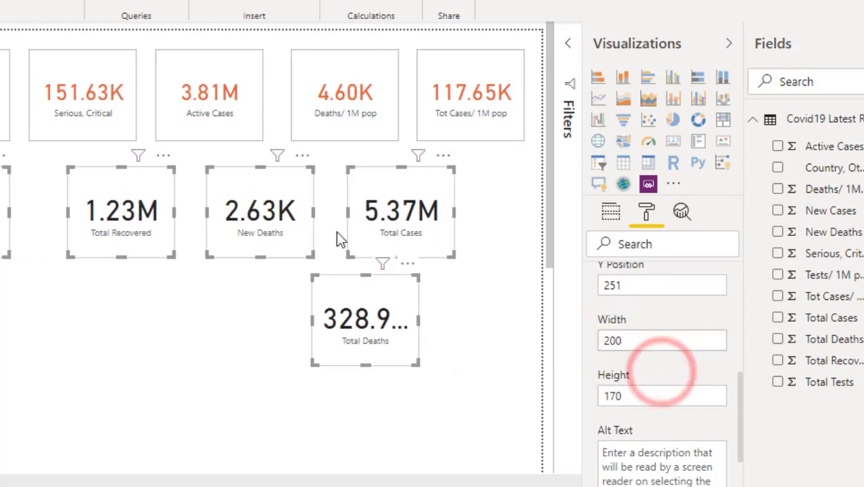
left_click(85, 190)
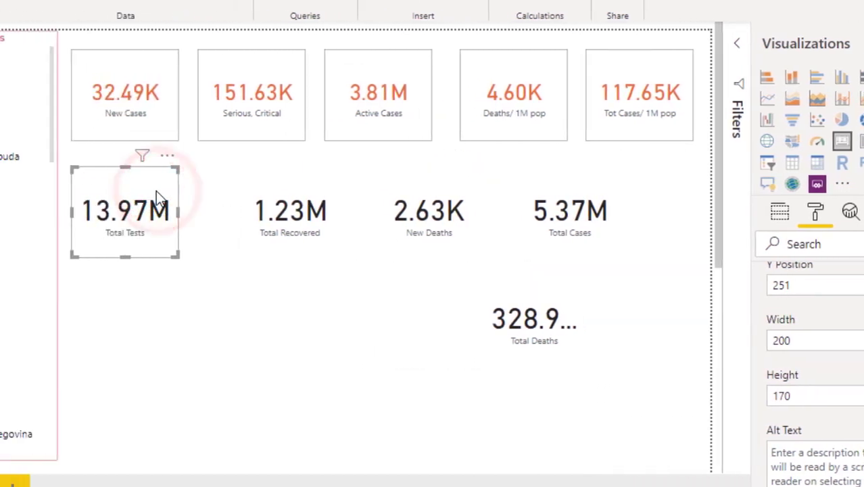
left_click(288, 211, "ctrl")
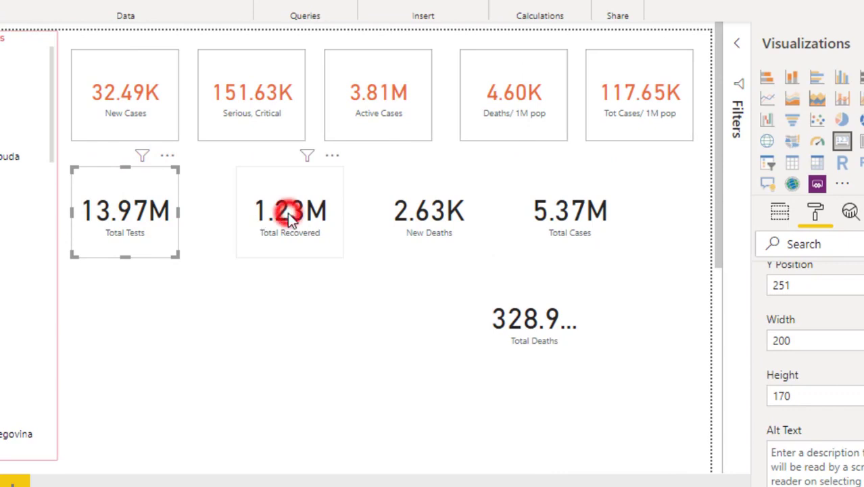
left_click(448, 214, "ctrl")
left_click(545, 218, "ctrl")
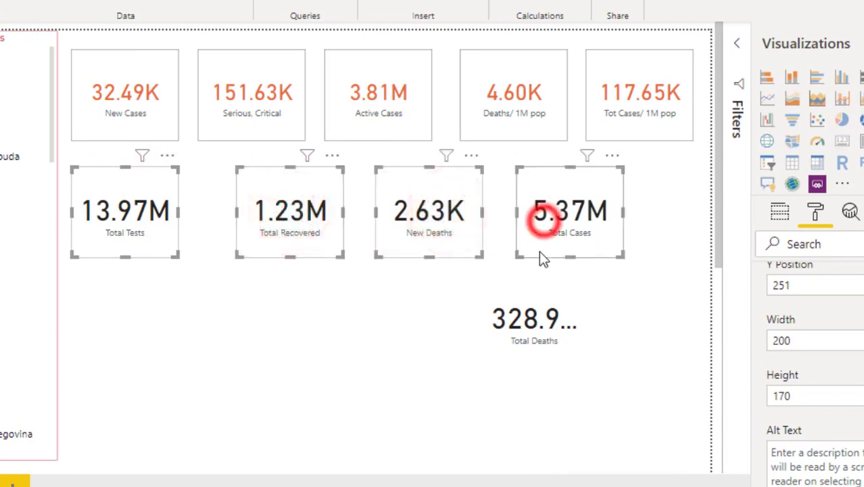
left_click(528, 324, "ctrl")
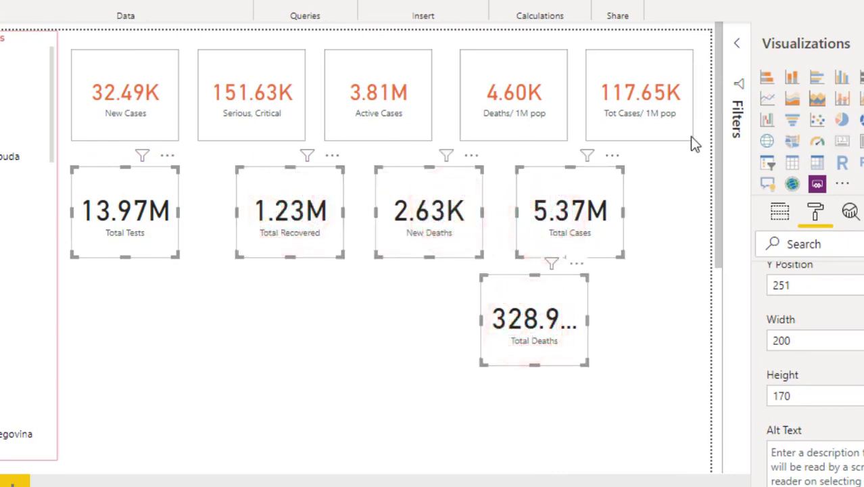
left_click(650, 93)
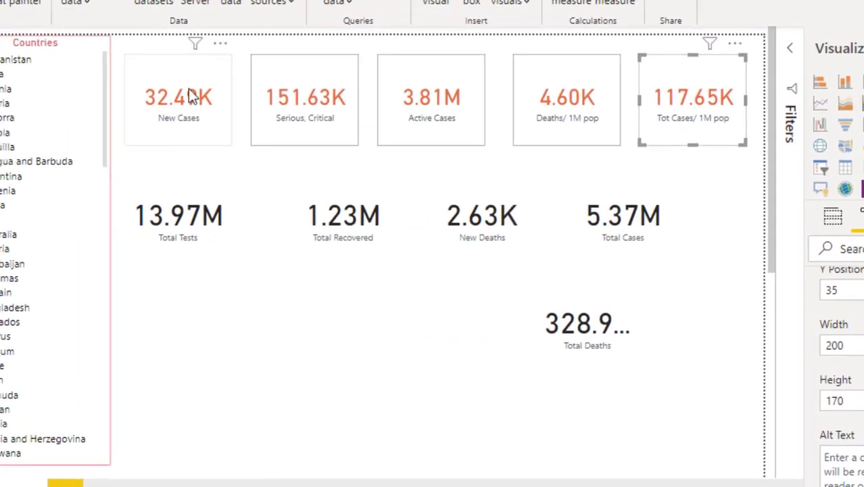
Step: Apply the New Cases card's format with Format Painter to the Total Tests, Total Recovered, New Deaths, Total Cases and Total Deaths cards
left_click(188, 94)
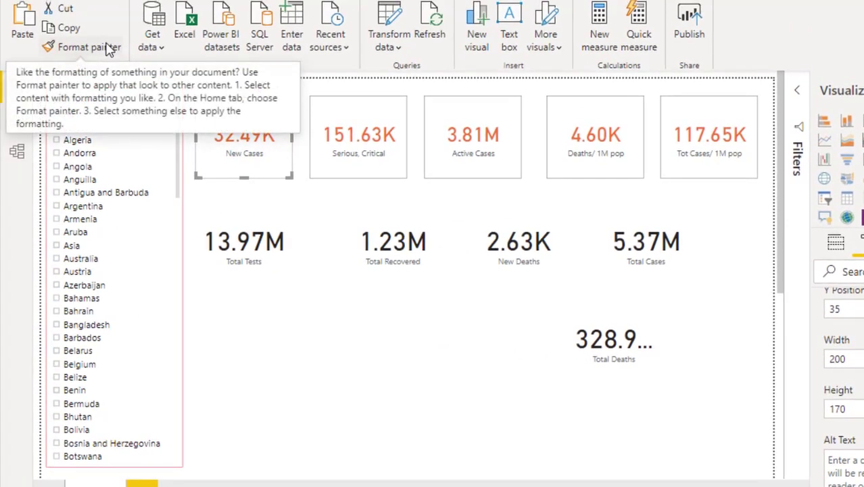
left_click(107, 46)
left_click(236, 243)
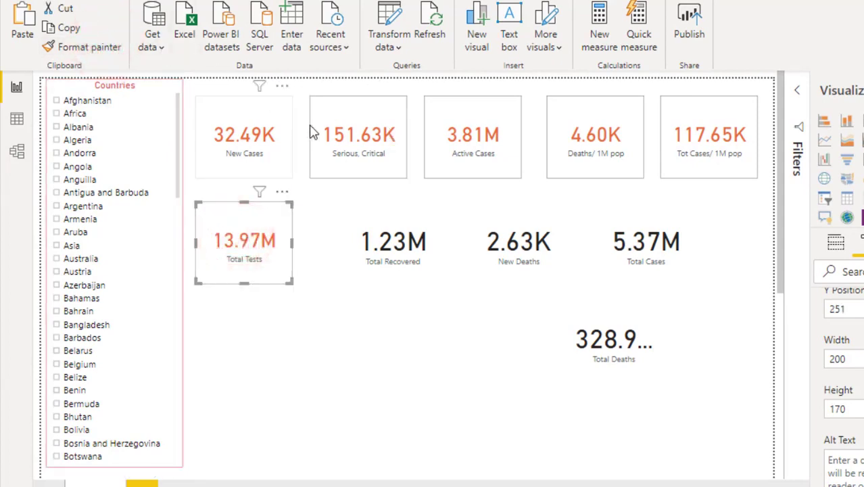
left_click(74, 50)
left_click(394, 240)
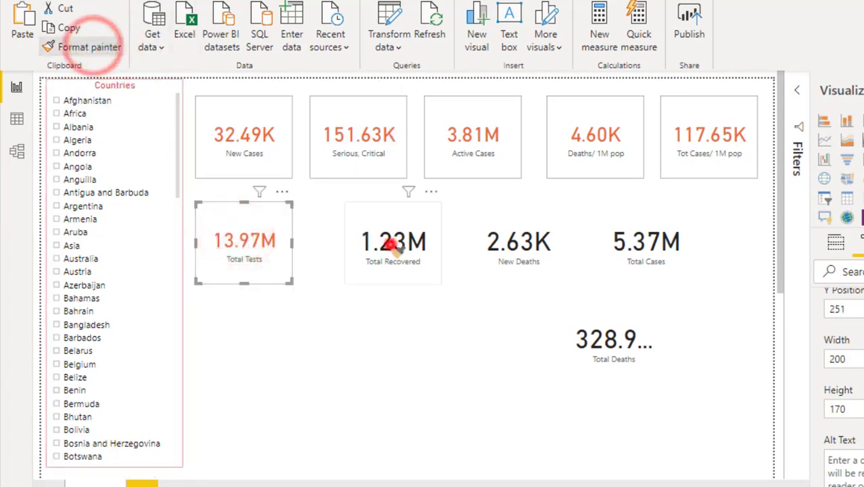
left_click(74, 44)
left_click(519, 240)
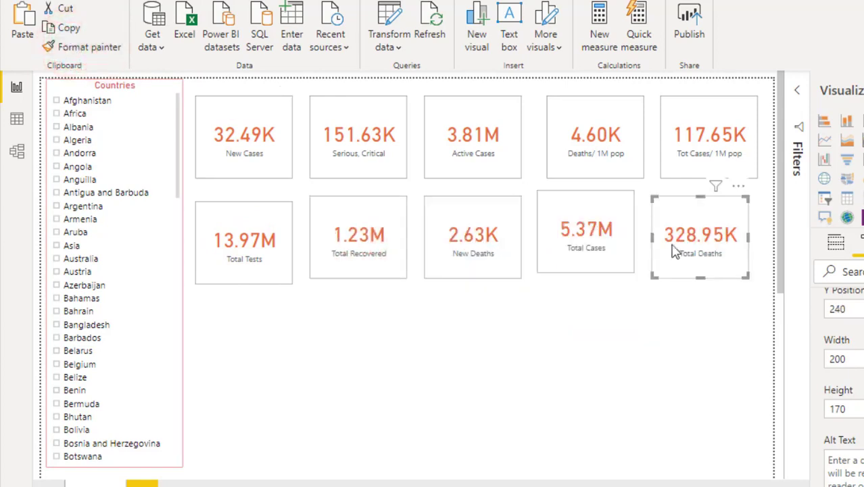
Step: Align the second-row cards in one line beneath the first-row cards, with Total Tests at Y position 240
mouse_move(685, 248)
left_mouse_down()
mouse_move(697, 250)
mouse_move(686, 250)
left_mouse_up()
left_click_drag(572, 232, 591, 241)
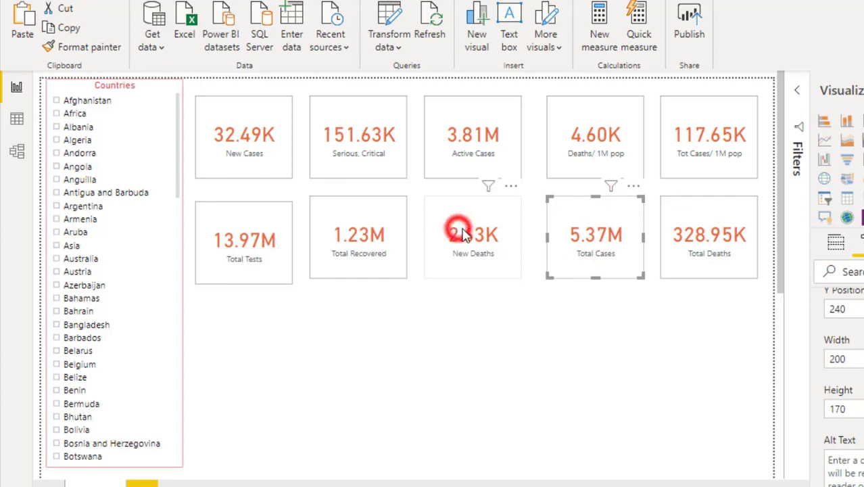
left_click(463, 232)
left_click_drag(262, 233, 265, 228)
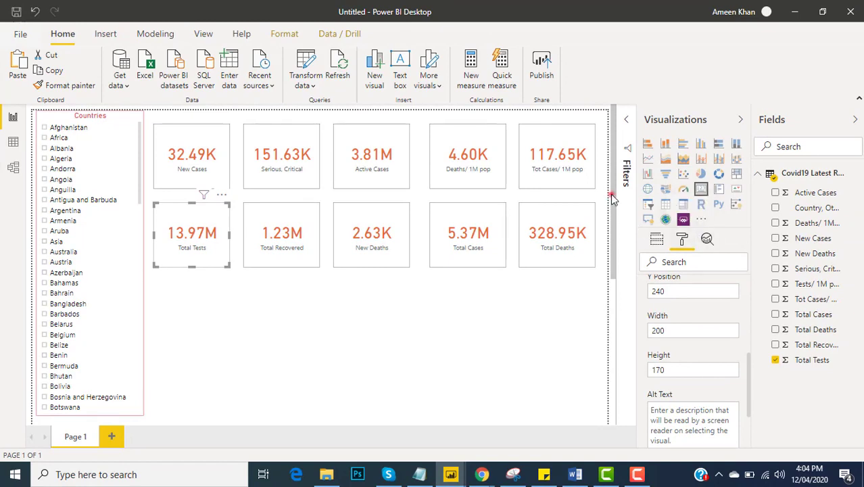
Step: Filter the dashboard by Australia with the Countries slicer and clear that selection again
left_click_drag(612, 194, 612, 187)
left_click(138, 170)
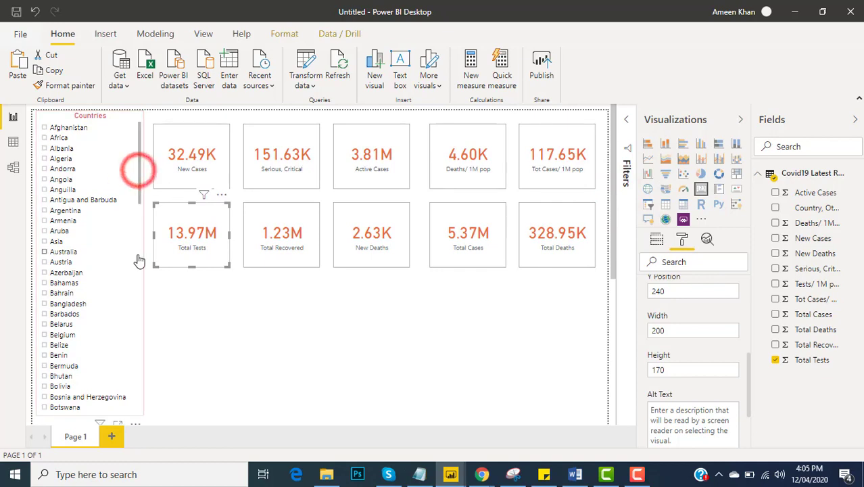
left_click(45, 253)
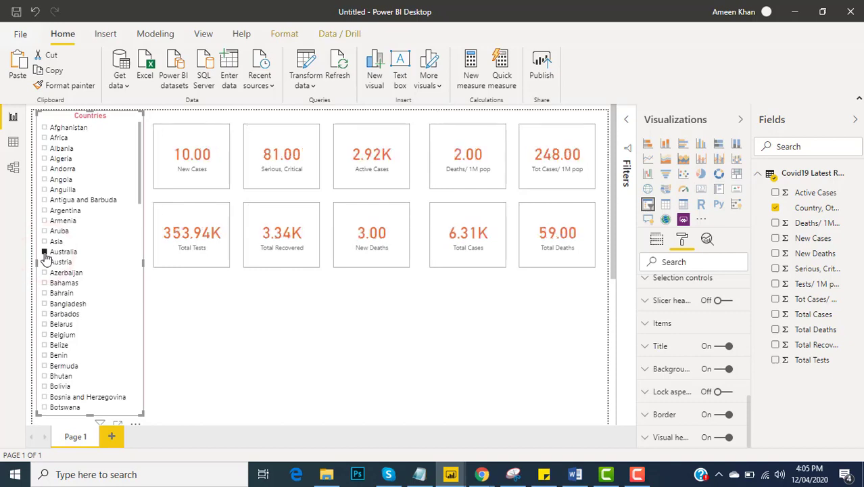
left_click(45, 253)
Step: Insert a new empty chart on the page and make it a stacked column chart
left_click_drag(614, 211, 615, 255)
left_click(378, 294)
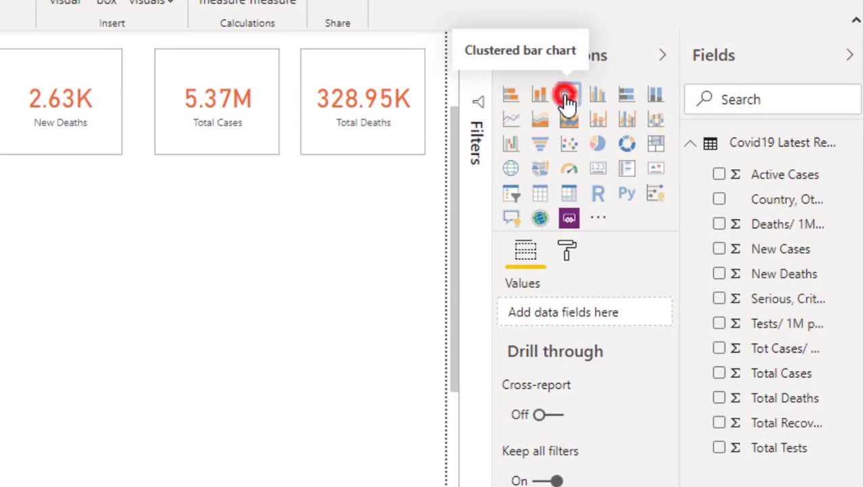
left_click(567, 98)
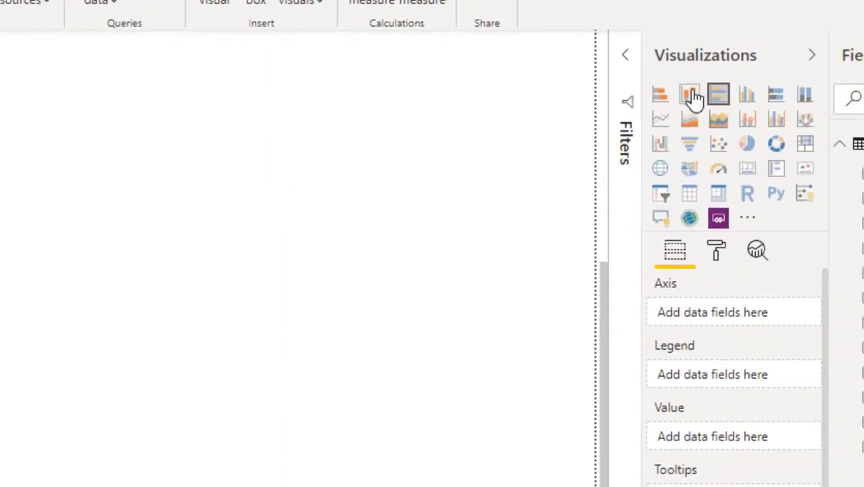
left_click(690, 94)
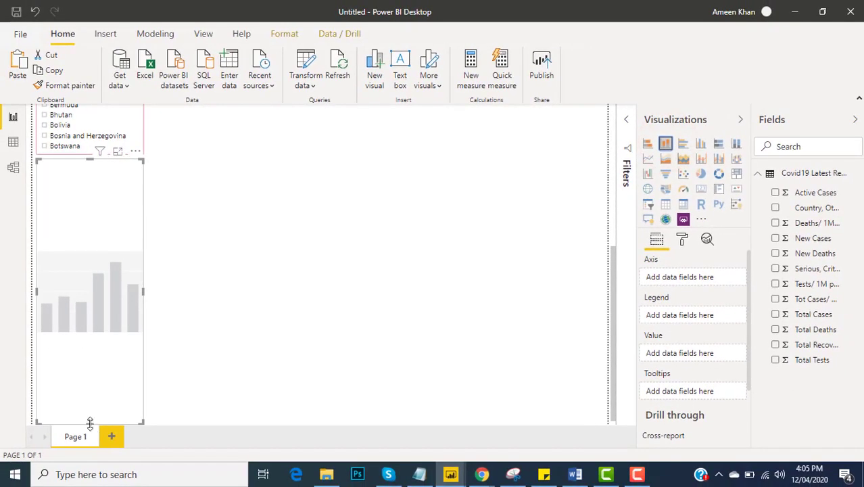
Step: Place the empty column chart beneath the Total Tests card and size it to end level with the Countries slicer's lower edge
left_click_drag(90, 422, 92, 251)
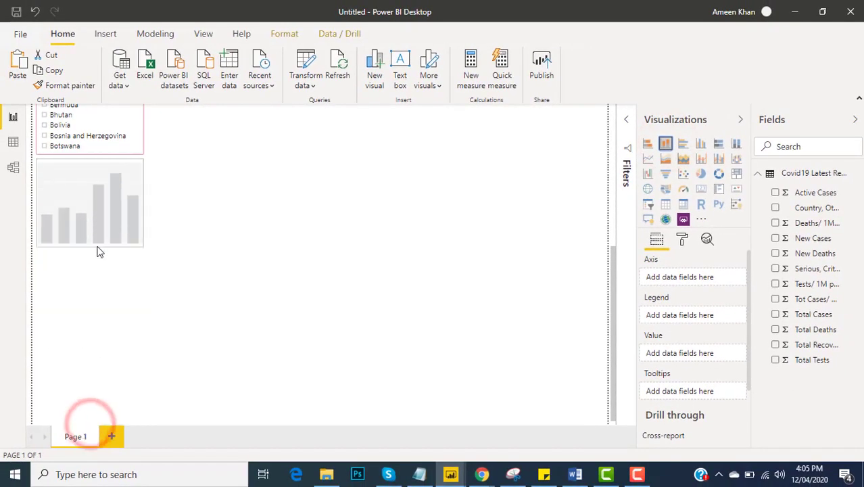
left_click_drag(78, 209, 230, 215)
scroll(231, 308, "up", 3)
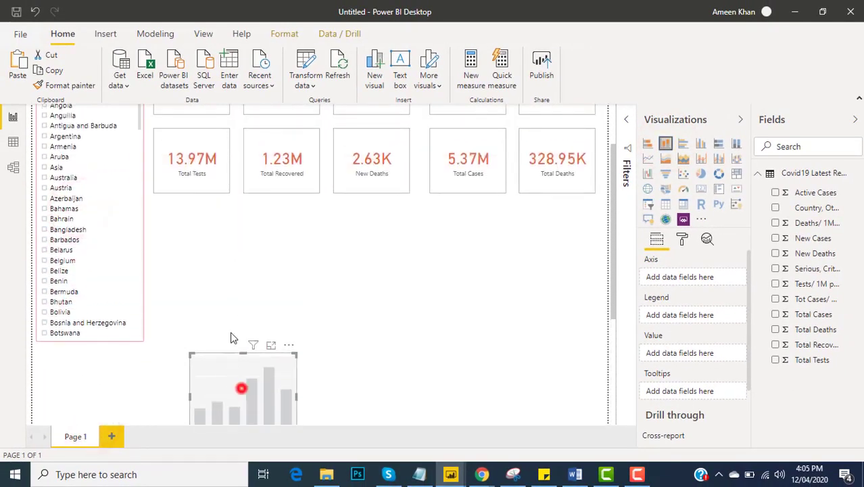
left_click_drag(230, 336, 210, 249)
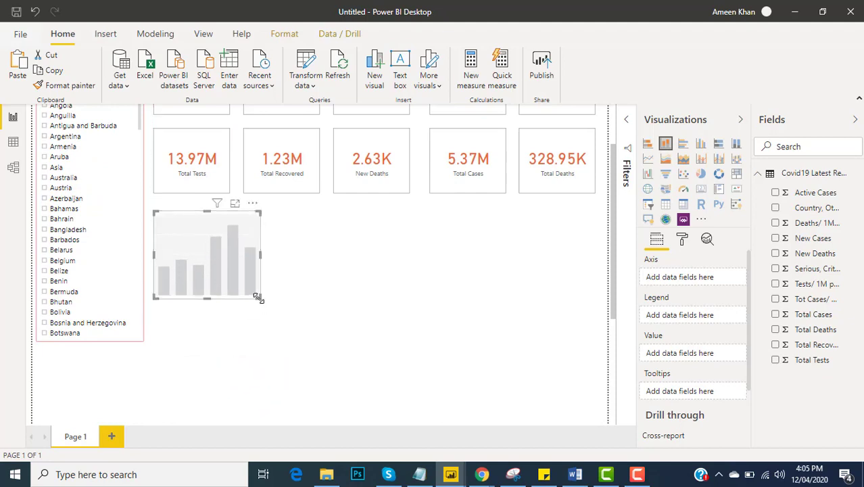
left_click_drag(258, 298, 373, 341)
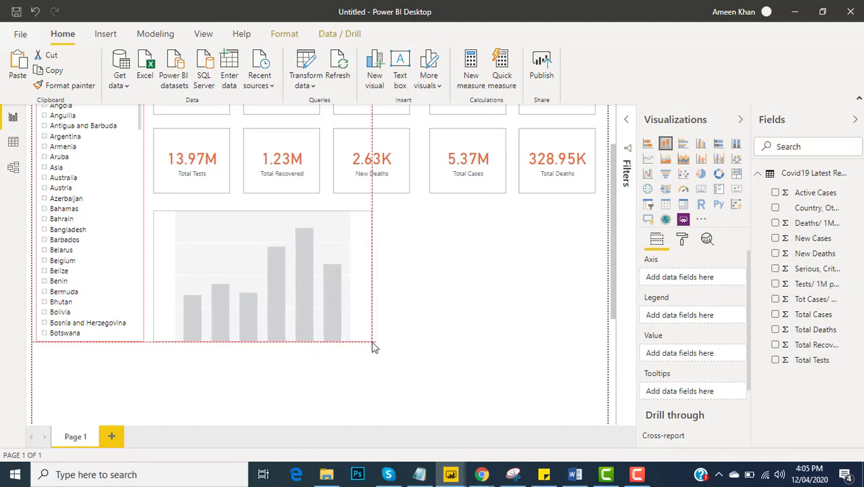
Step: Plot Total Deaths by Country, Other in the column chart, inspect it in focus mode and return to the report
left_click(299, 287)
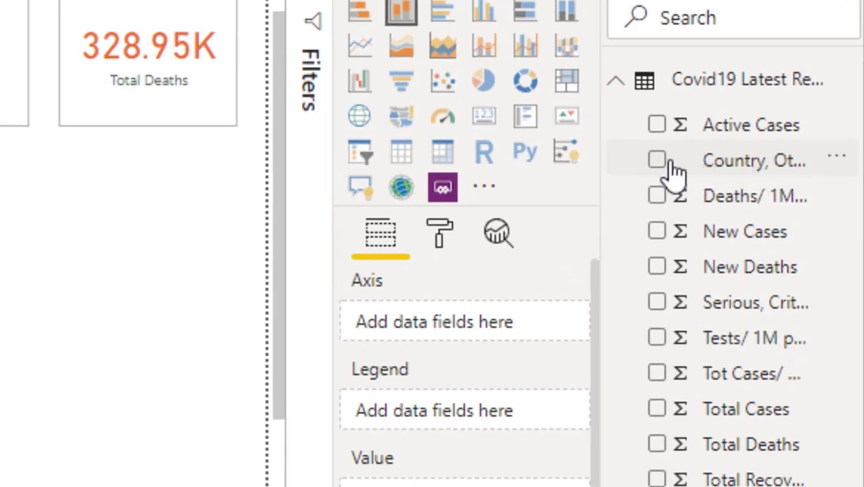
left_click(657, 161)
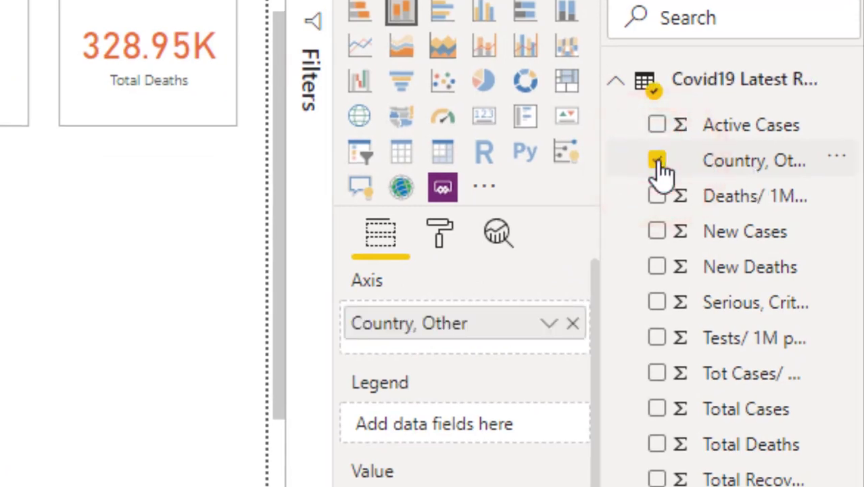
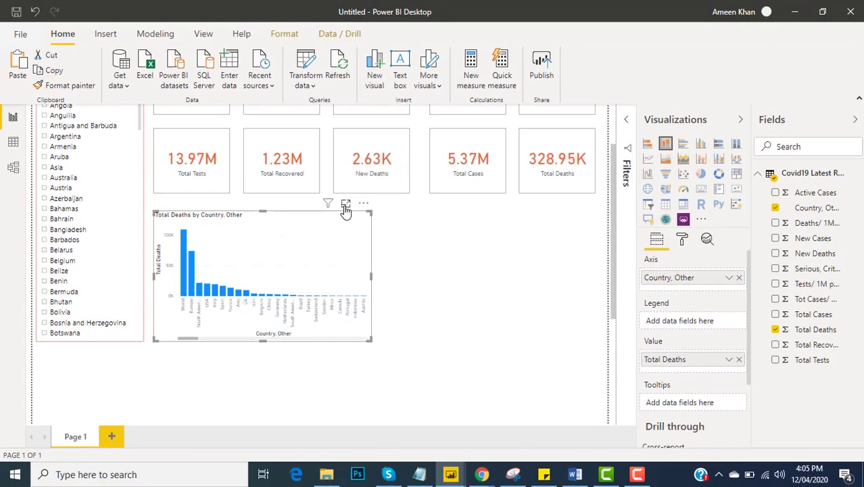
left_click(345, 206)
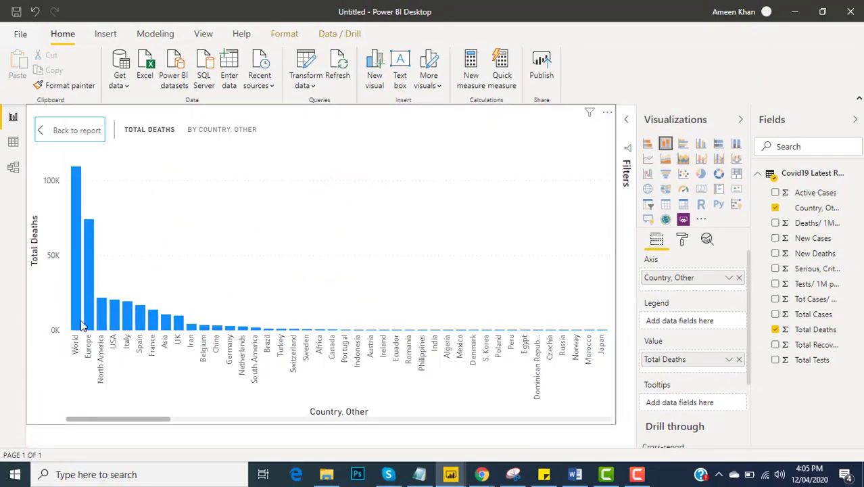
mouse_move(113, 324)
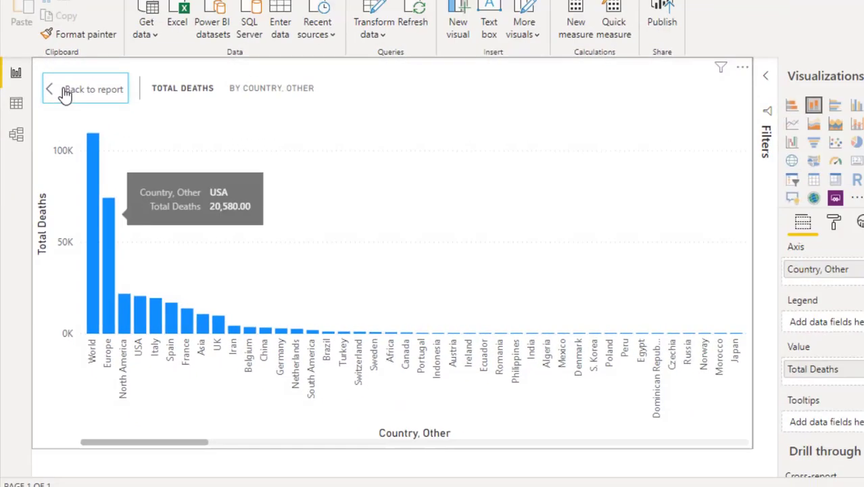
left_click(54, 131)
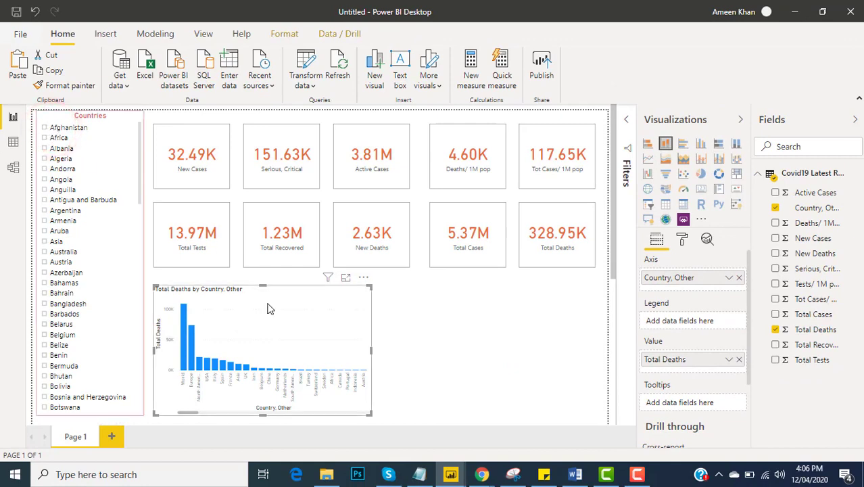
Step: Insert a stacked bar chart and place it beneath the second card row, beside the Total Deaths column chart
left_click(614, 274)
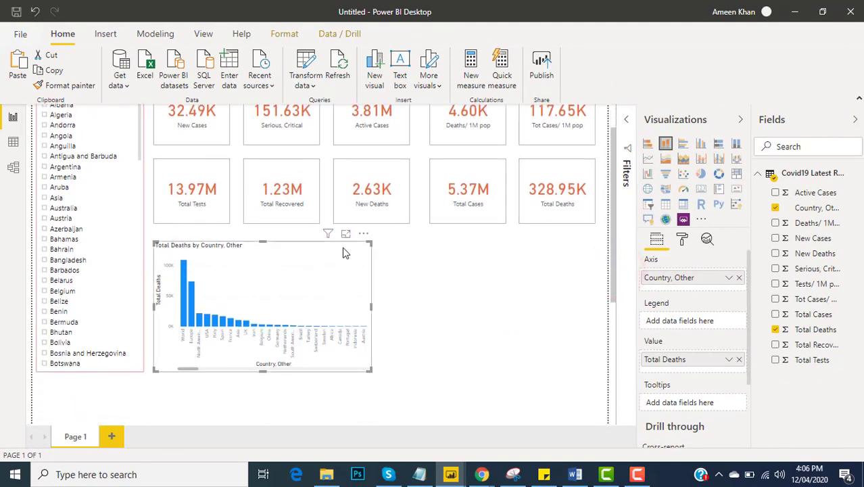
left_click(510, 261)
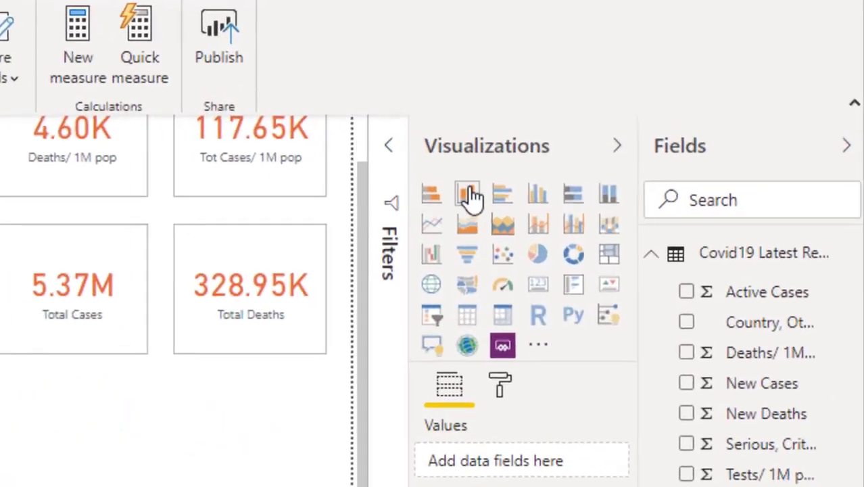
left_click(420, 201)
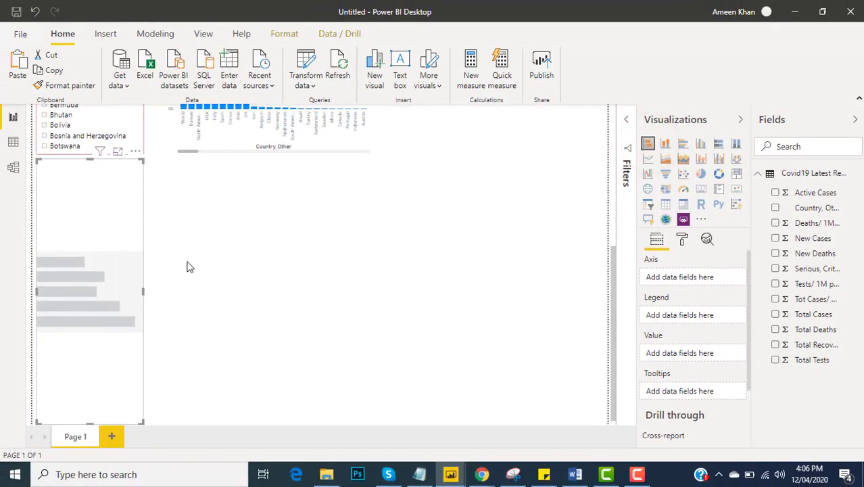
left_click_drag(100, 261, 521, 242)
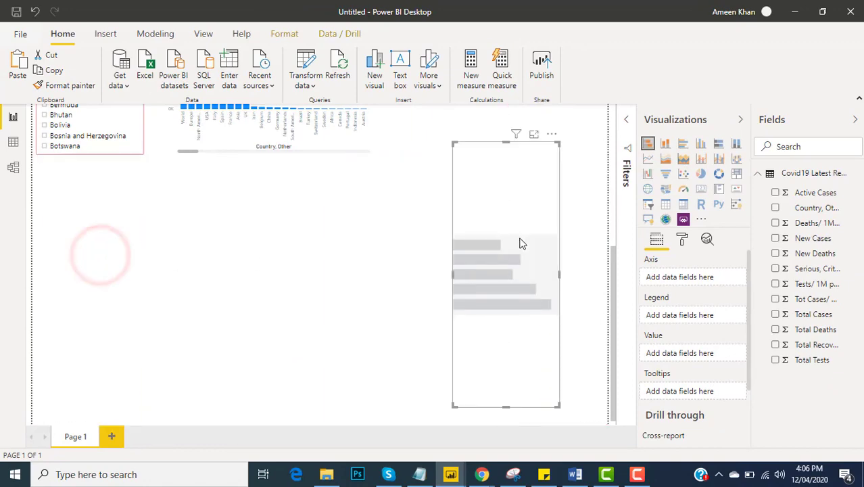
scroll(521, 243, "up", 3)
left_click_drag(509, 366, 460, 248)
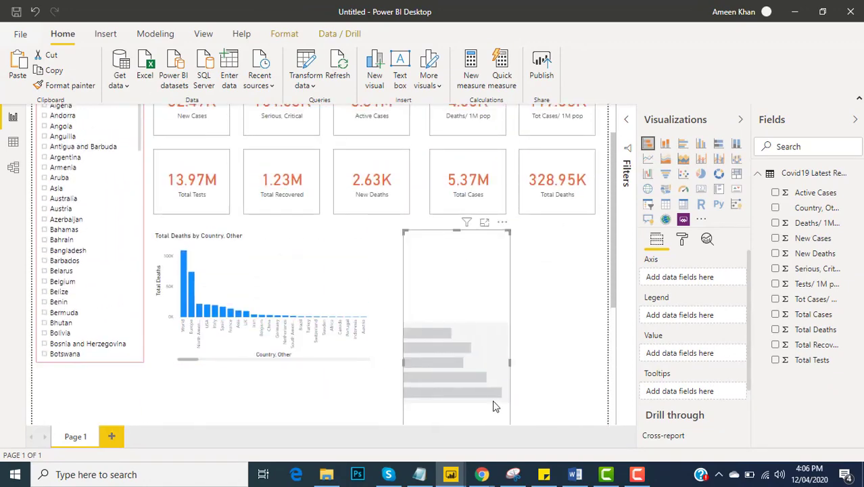
scroll(548, 398, "up", 2)
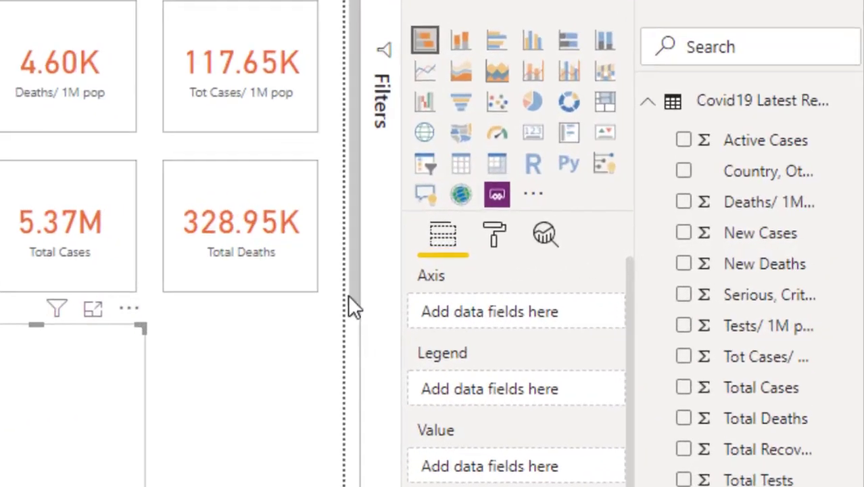
left_click(350, 298)
left_click(80, 294)
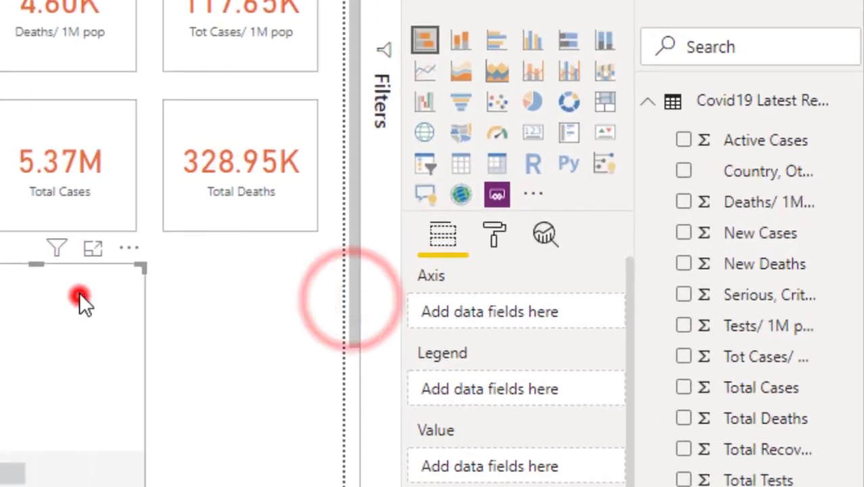
Step: Plot Total Recovered by Country, Other in the stacked bar chart and shorten it to nearly the column chart's height
left_click(686, 172)
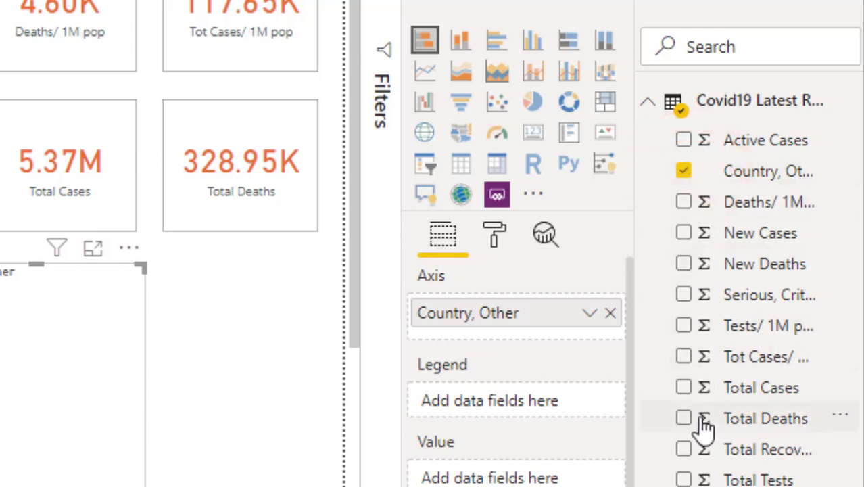
left_click(684, 449)
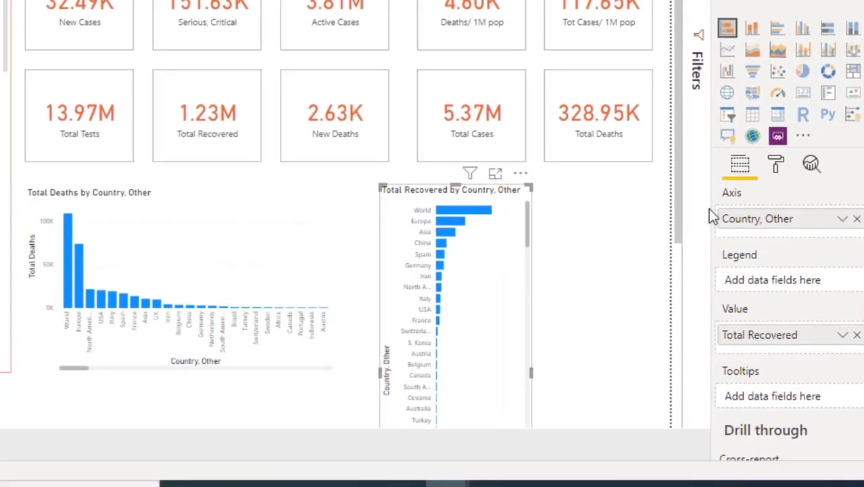
left_click_drag(697, 196, 705, 284)
left_click_drag(480, 374, 487, 175)
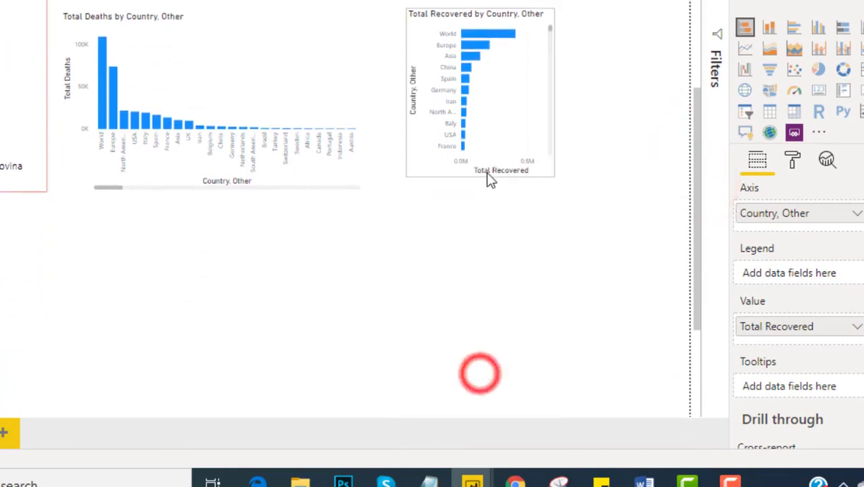
left_click_drag(695, 164, 697, 133)
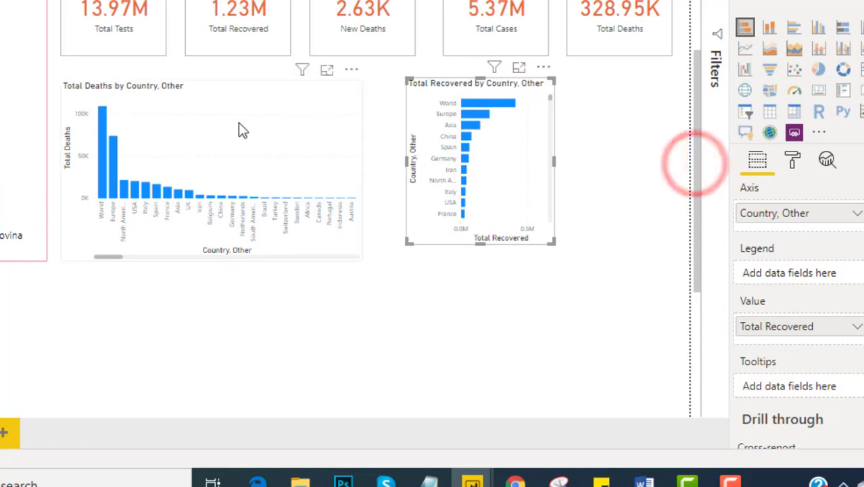
Step: Set the default data color of the Total Deaths column chart to a light orange theme shade
left_click(221, 103)
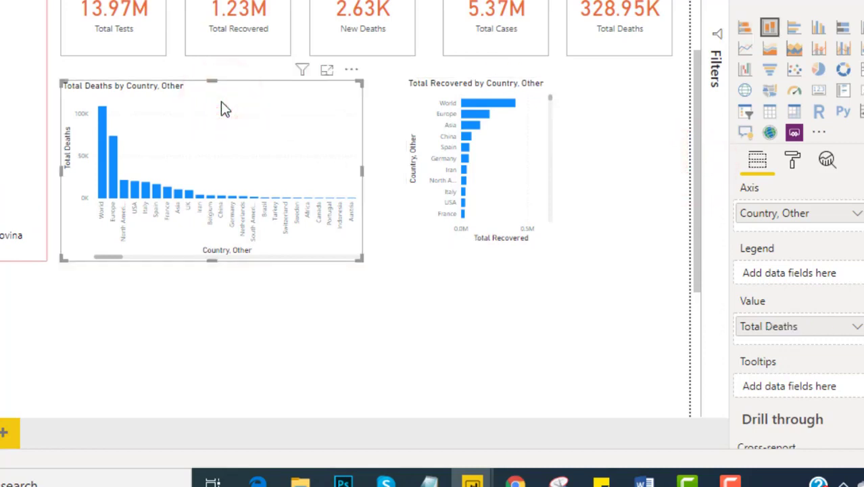
left_click(793, 159)
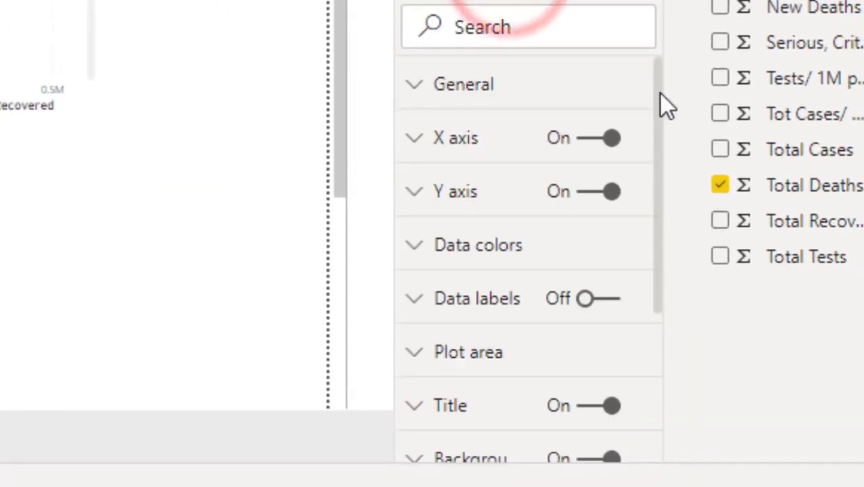
mouse_move(655, 93)
left_mouse_down()
mouse_move(662, 183)
mouse_move(663, 94)
left_mouse_up()
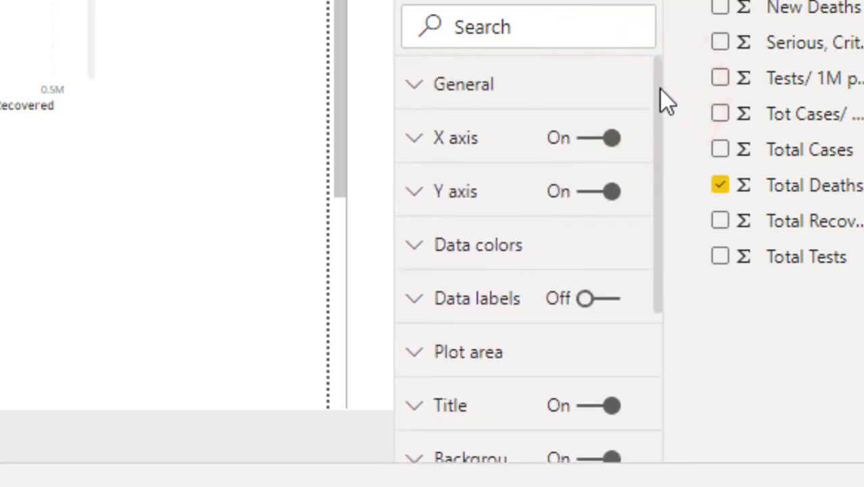
scroll(662, 96, "down", 2)
left_click(585, 143)
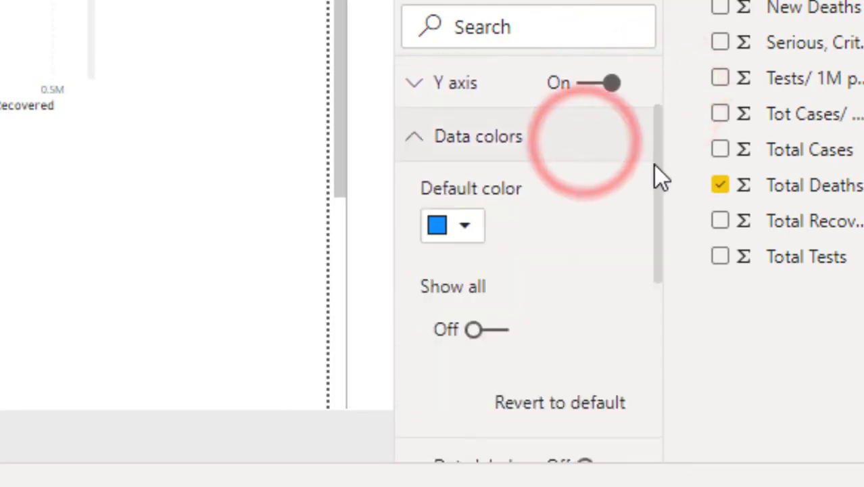
left_click_drag(654, 167, 654, 203)
left_click(447, 126)
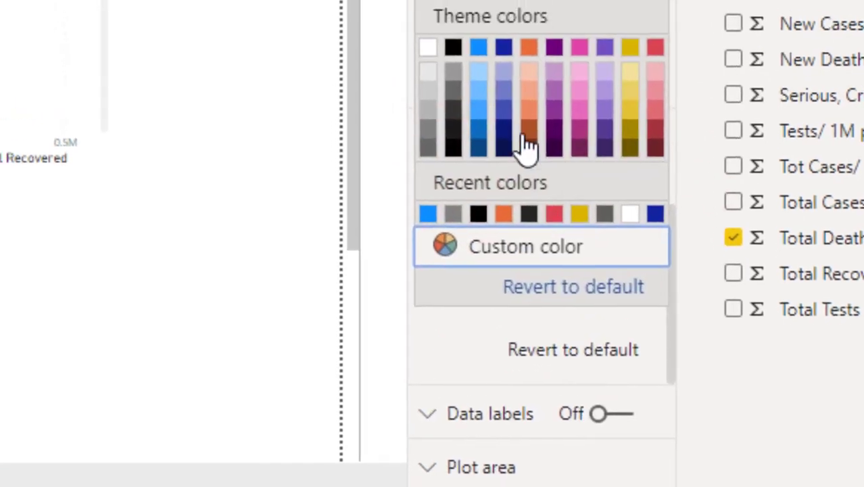
left_click(515, 67)
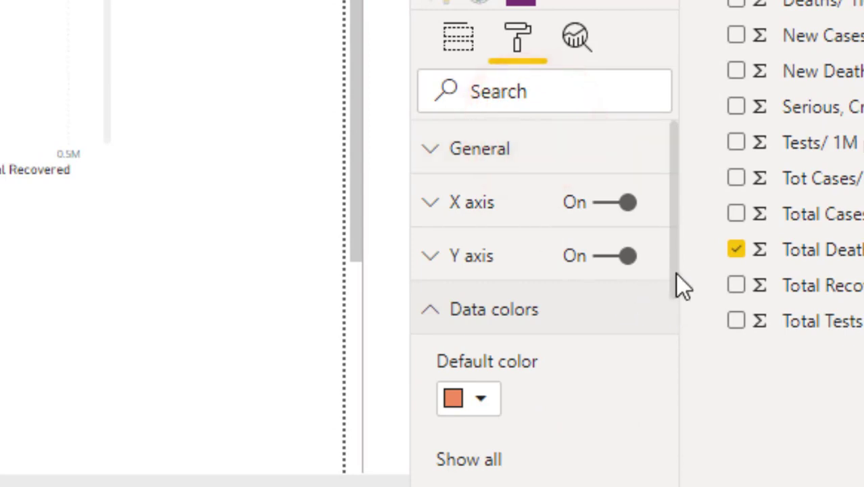
left_click_drag(675, 273, 679, 485)
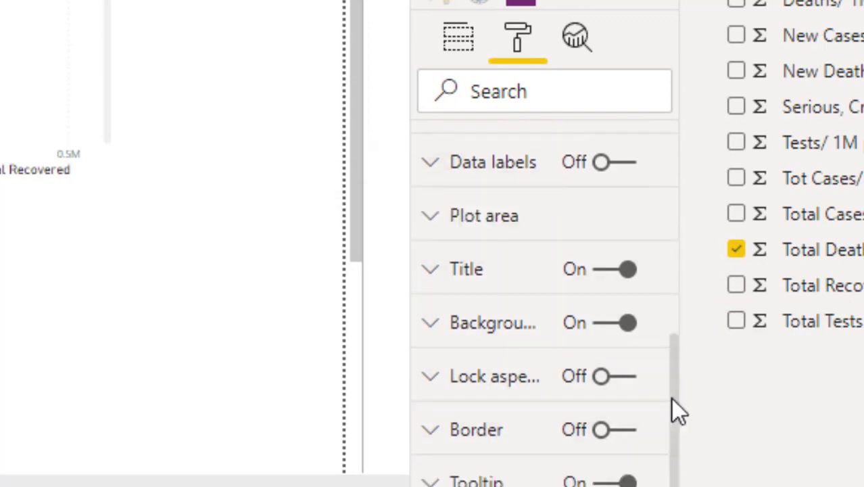
left_click_drag(678, 410, 673, 217)
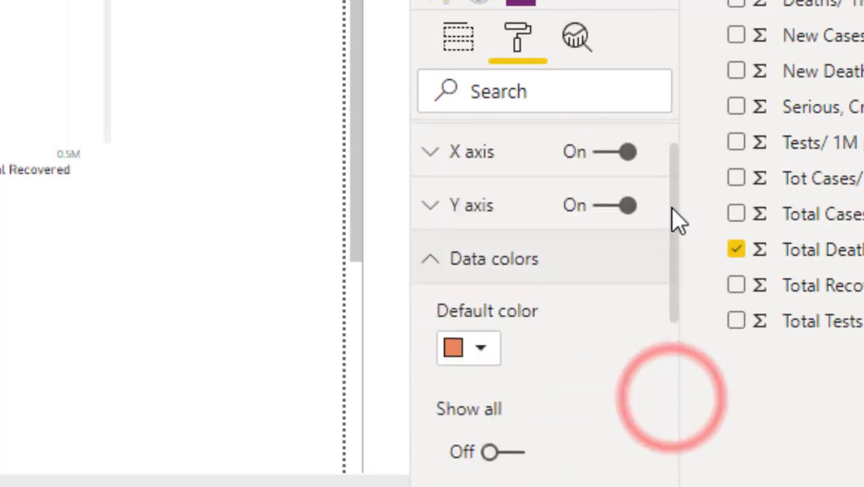
left_click(433, 260)
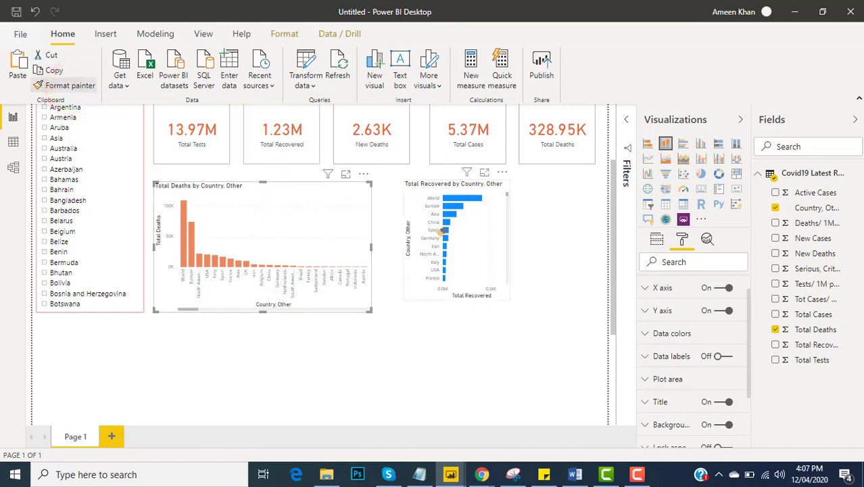
Step: Apply the copied column chart formatting to the Total Recovered bar chart and enlarge it to align with the cards and column chart
left_click(468, 235)
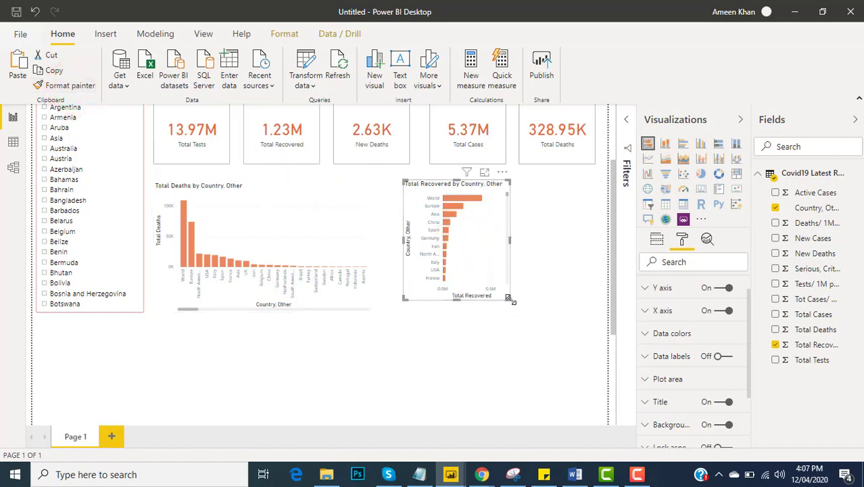
left_click_drag(510, 300, 597, 305)
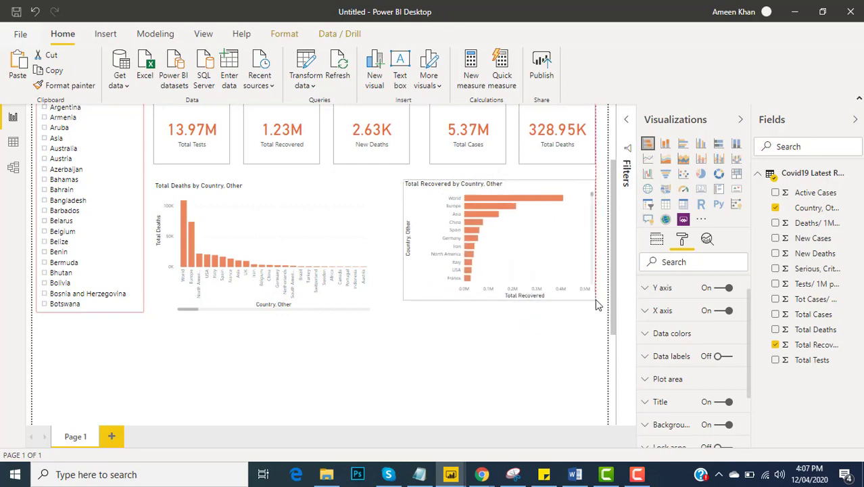
left_click(442, 288)
left_click(414, 297)
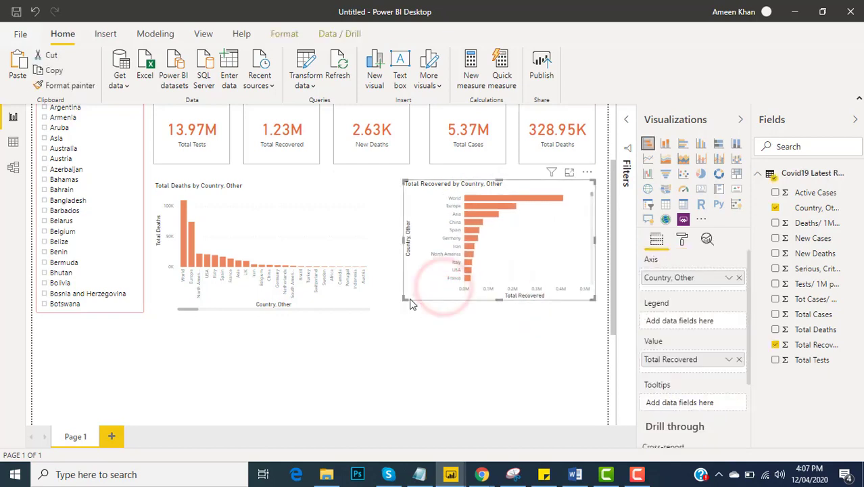
left_click_drag(404, 298, 386, 315)
Step: Turn on a black border around the Total Deaths by Country, Other column chart
left_click(291, 187)
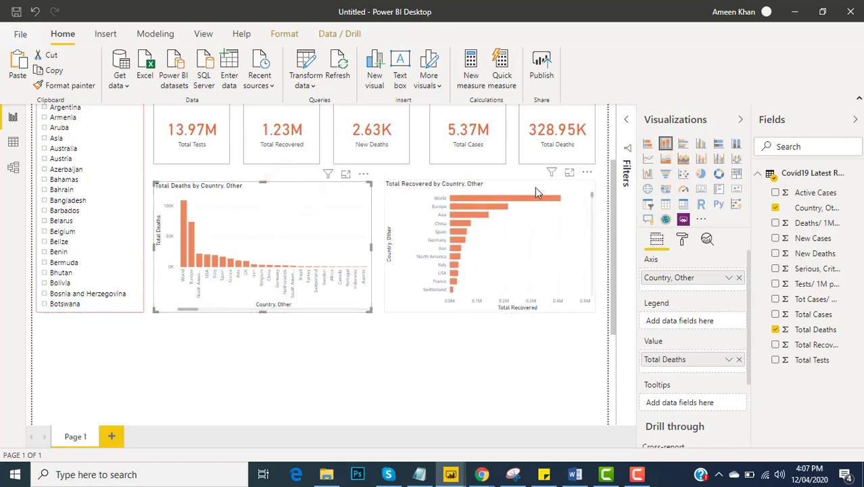
left_click(431, 365)
left_click(301, 195)
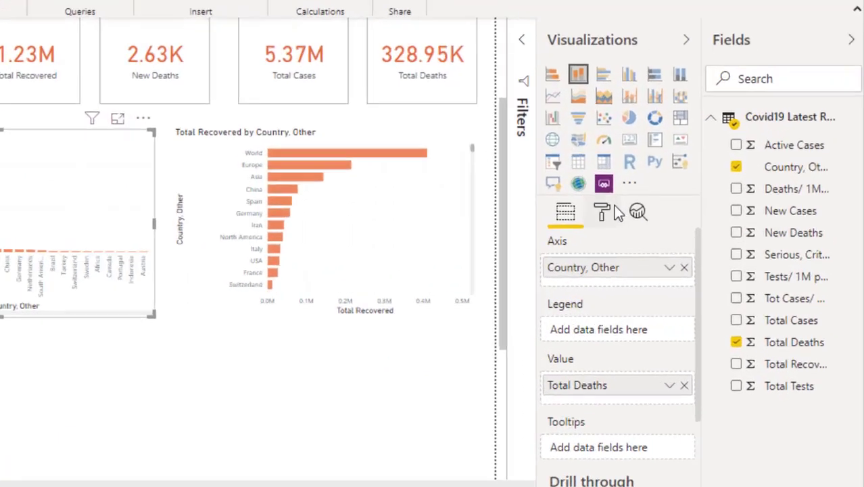
left_click(681, 239)
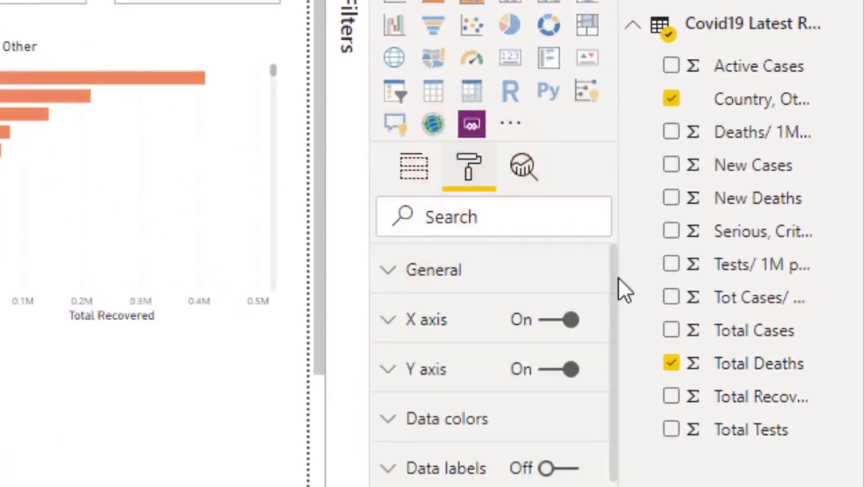
left_click_drag(618, 276, 622, 468)
left_click(431, 486)
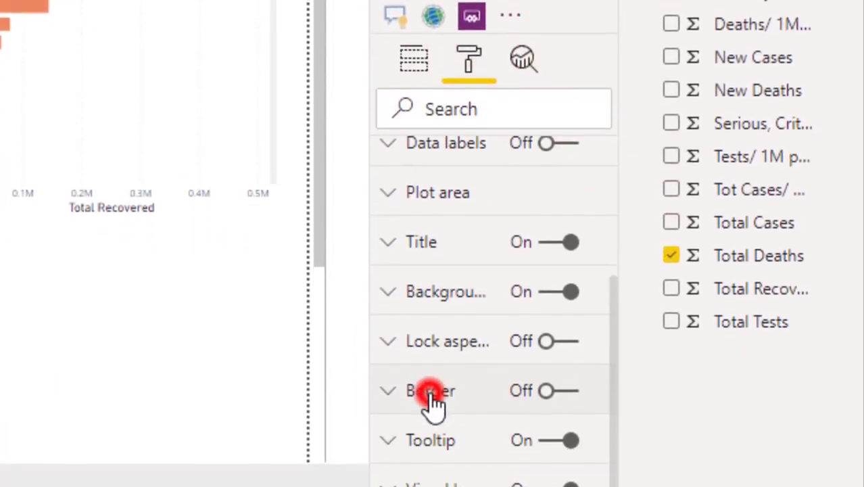
left_click(560, 389)
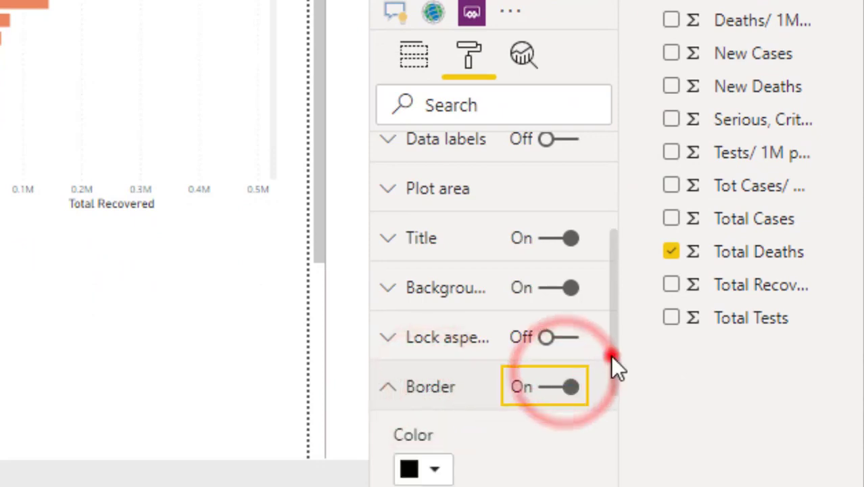
left_click(612, 356)
left_click(433, 243)
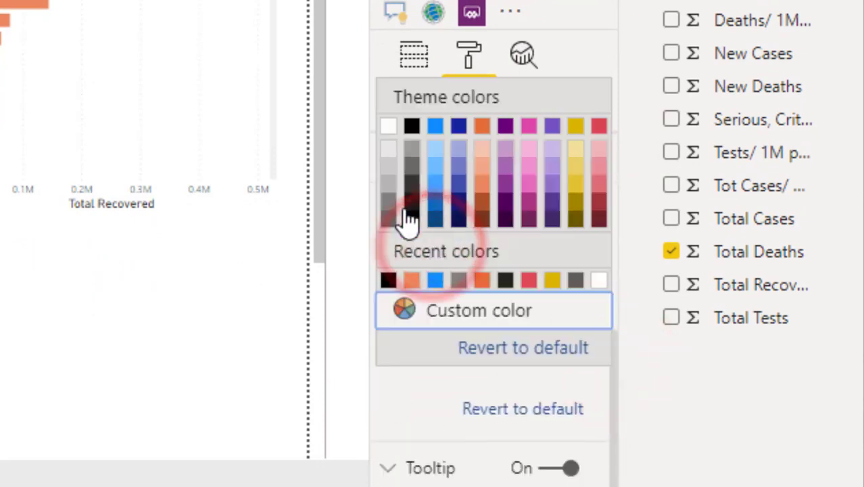
left_click(461, 283)
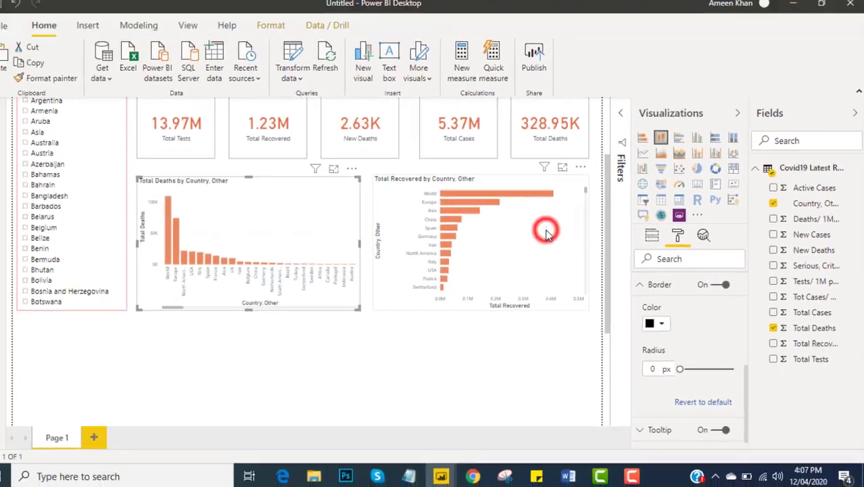
left_click(448, 356)
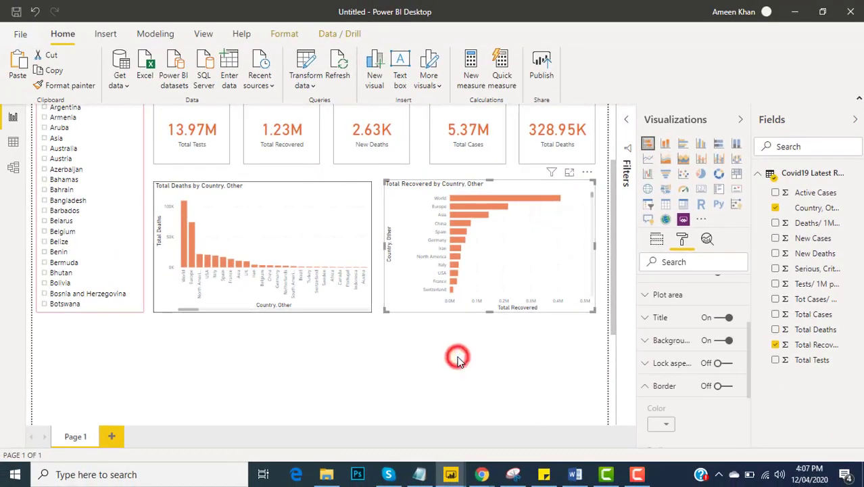
Step: Copy the bordered formatting of the Total Deaths chart onto the Total Recovered bar chart with Format Painter
left_click(323, 215)
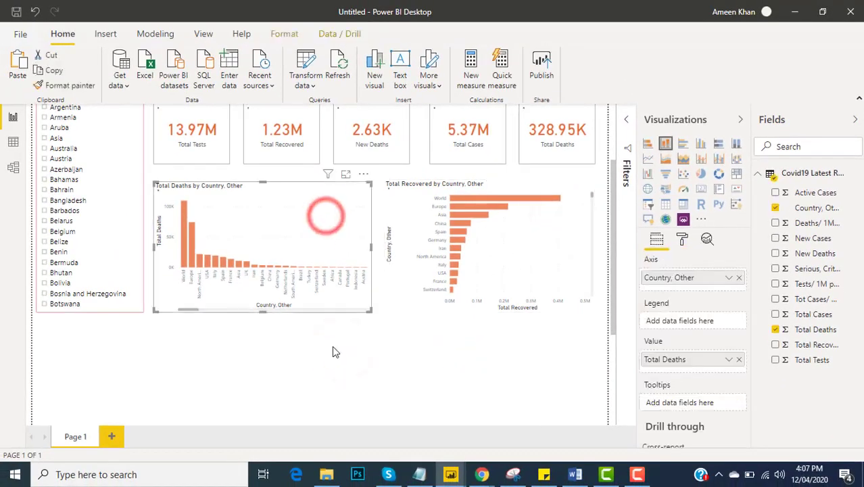
left_click(332, 353)
left_click(322, 227)
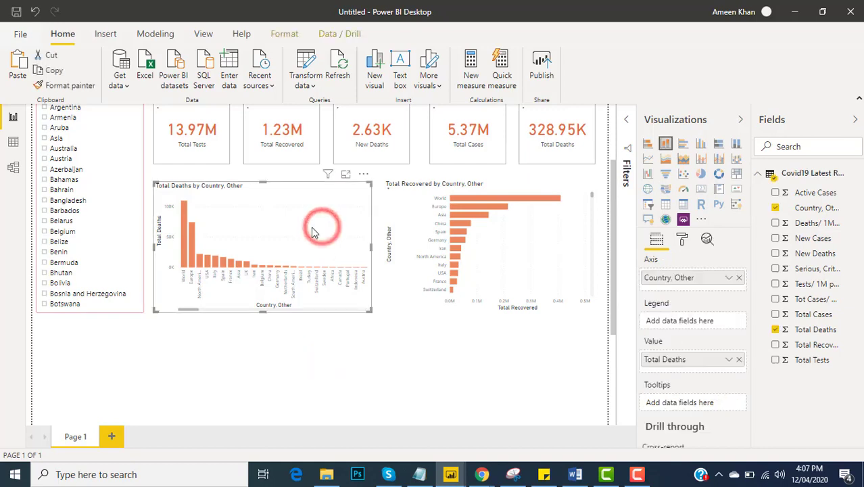
left_click(88, 87)
left_click(545, 238)
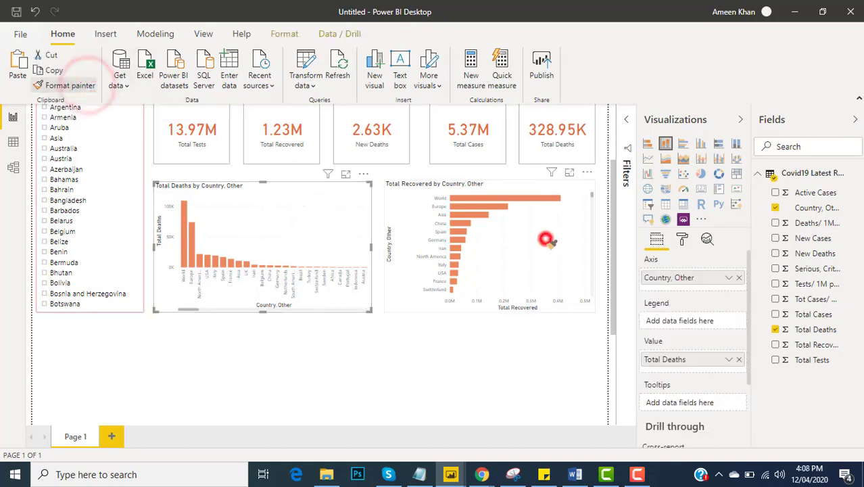
left_click(486, 336)
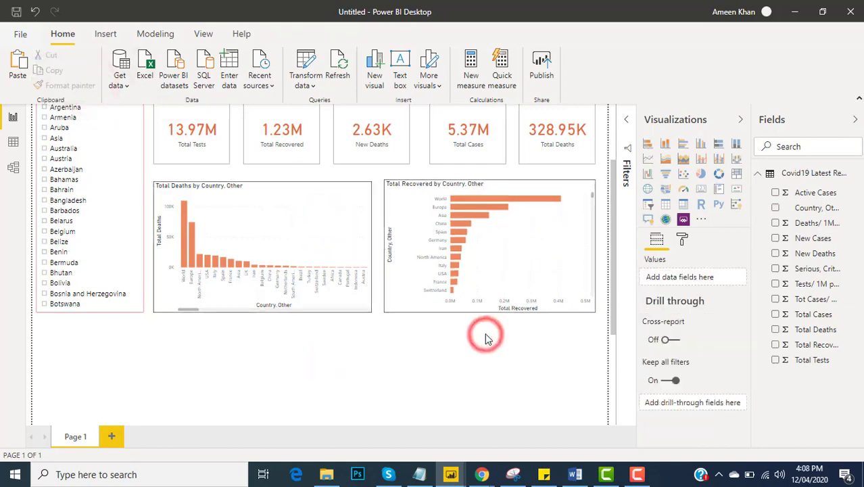
Step: Raise the upper edge of the Total Deaths chart to line up with the Total Recovered chart
left_click(354, 209)
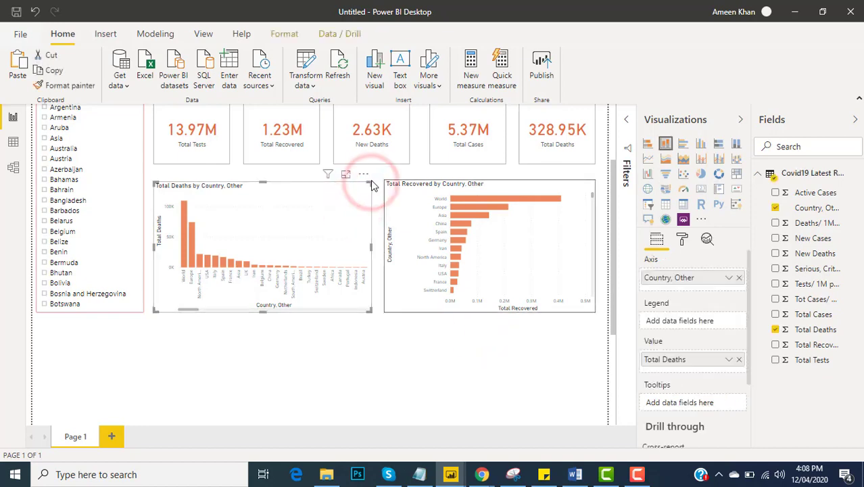
left_click(370, 182)
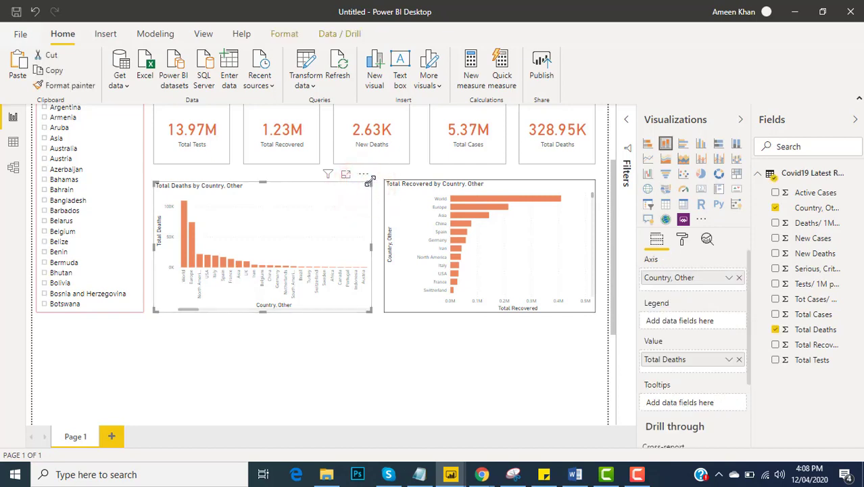
left_click_drag(370, 181, 372, 183)
left_click(397, 369)
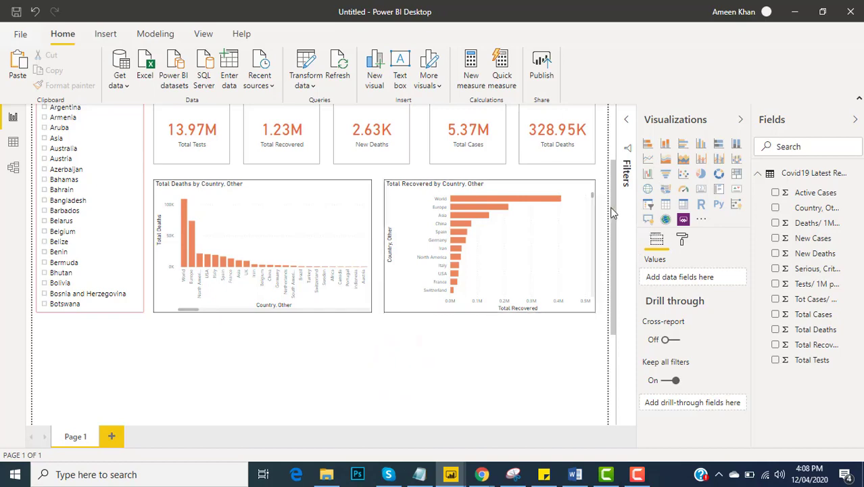
Step: Insert a matrix visual in the empty area beneath the slicer and the two charts
left_click_drag(612, 214, 623, 264)
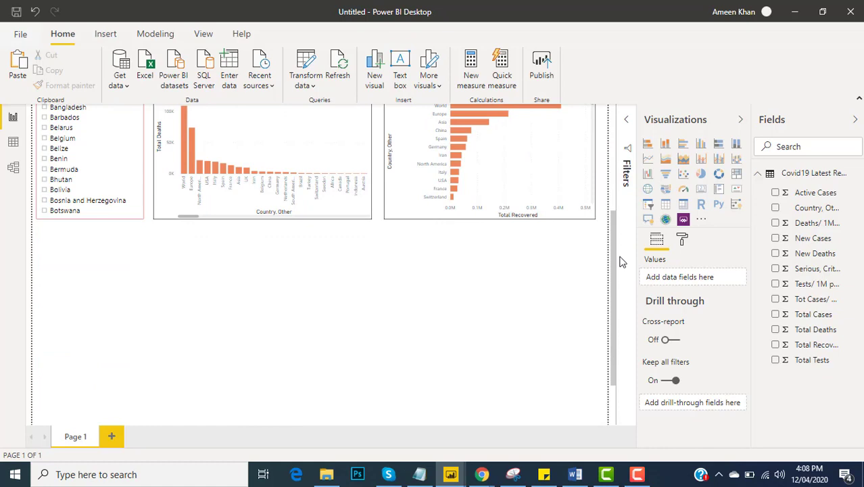
left_click_drag(611, 250, 612, 264)
left_click(193, 234)
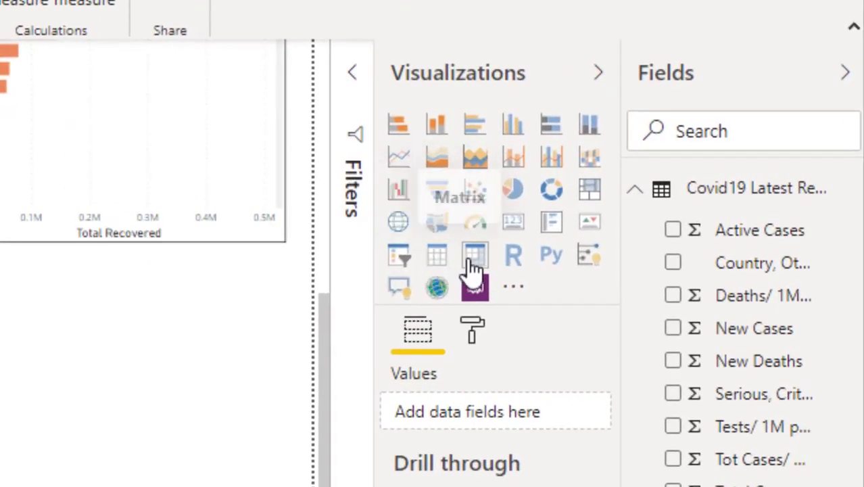
left_click(473, 257)
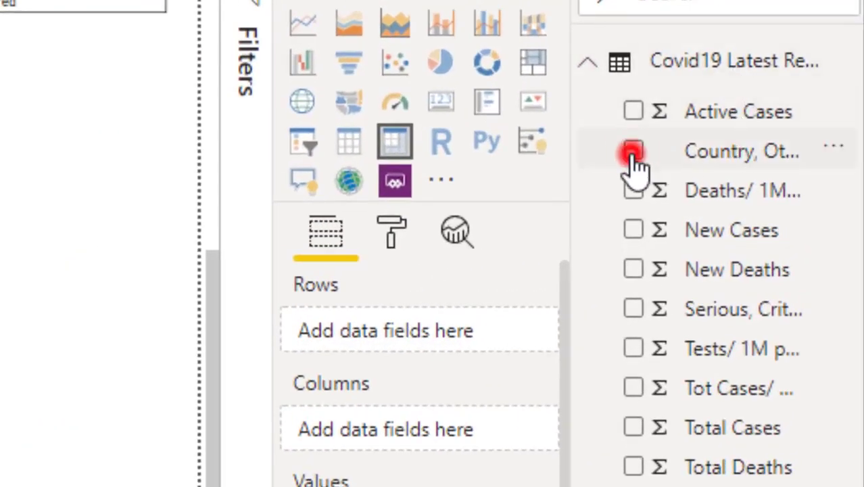
Step: Set Country, Other as the matrix rows and New Cases, Serious, Critical, Total Cases, Total Deaths, Total Recovered and Total Tests as values
left_click(632, 153)
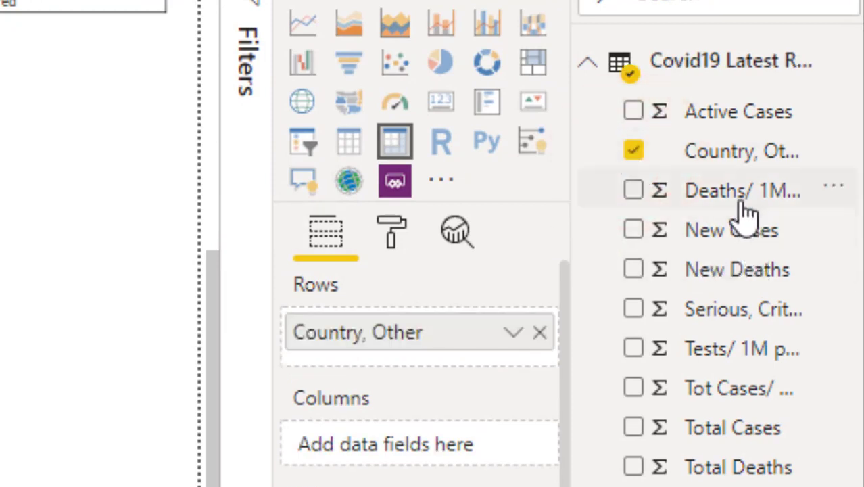
left_click(635, 229)
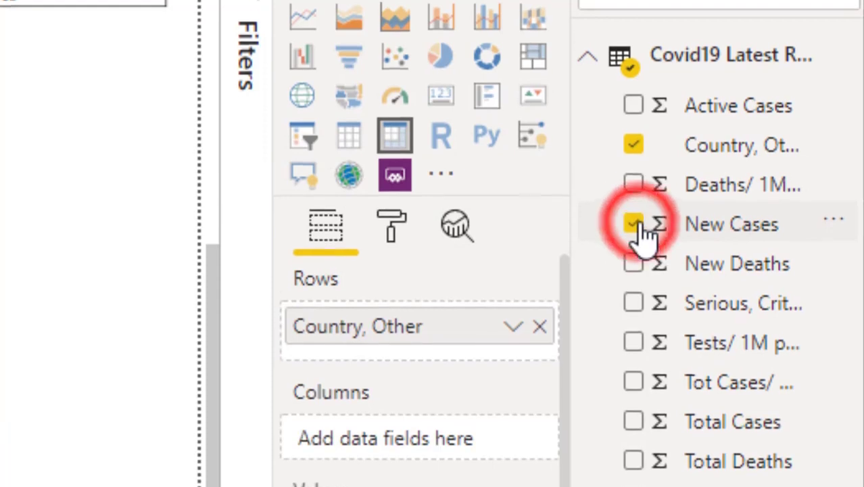
left_click(633, 303)
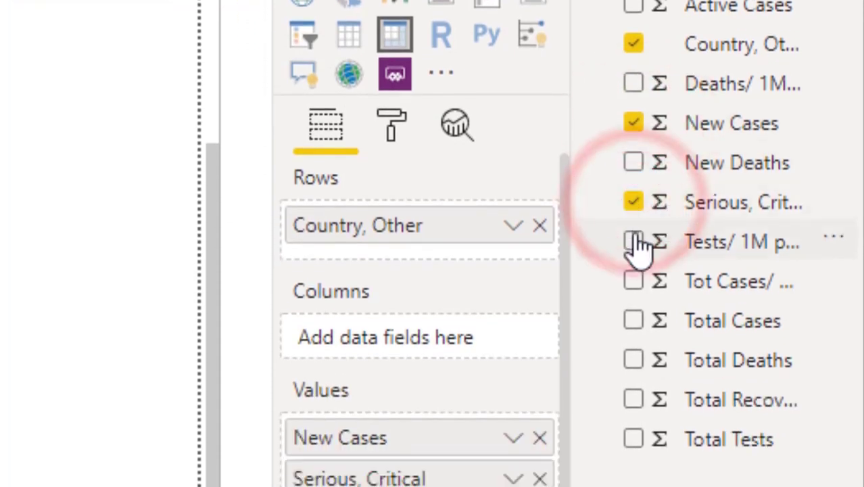
left_click(633, 320)
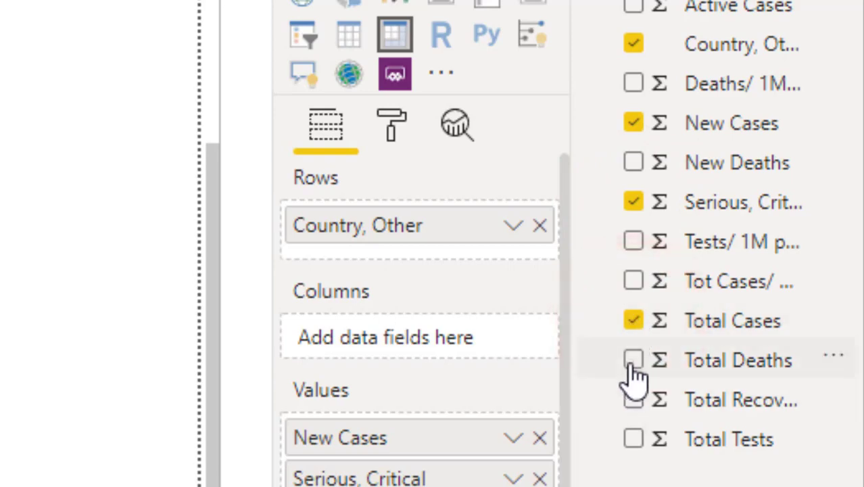
left_click(632, 360)
left_click(633, 400)
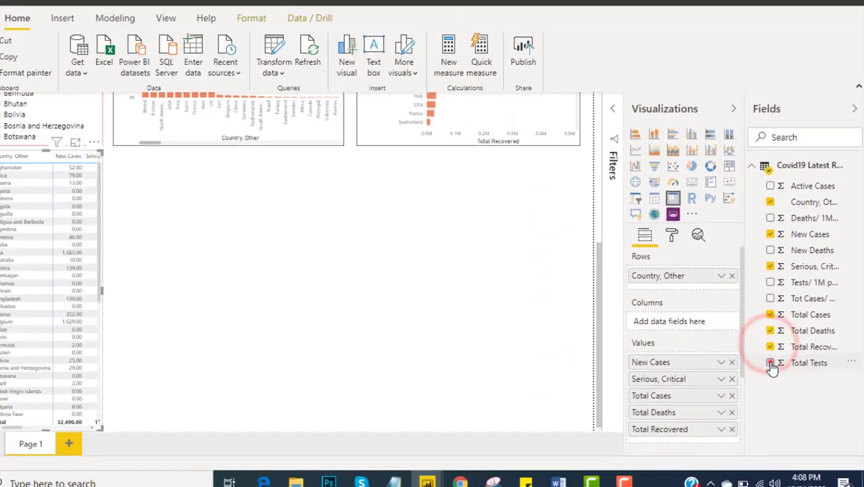
left_click(770, 363)
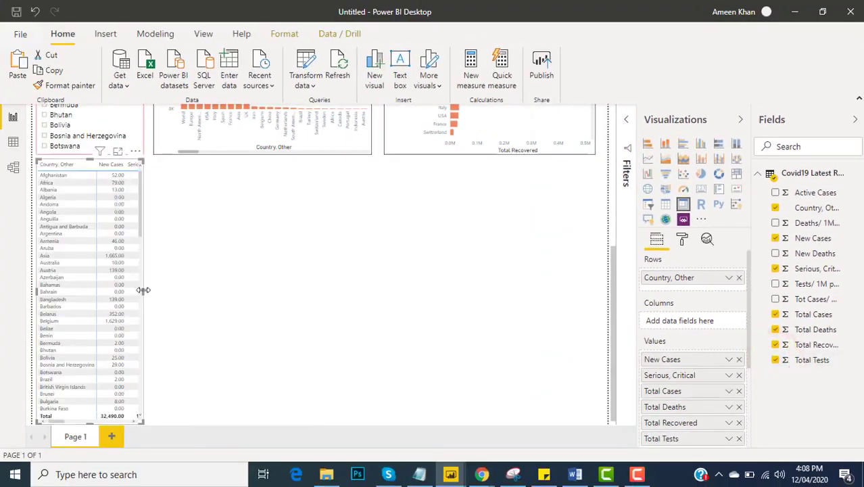
Step: Widen the matrix across the page to the outer edge of the Total Recovered chart
left_click_drag(143, 289, 597, 298)
left_click(597, 297)
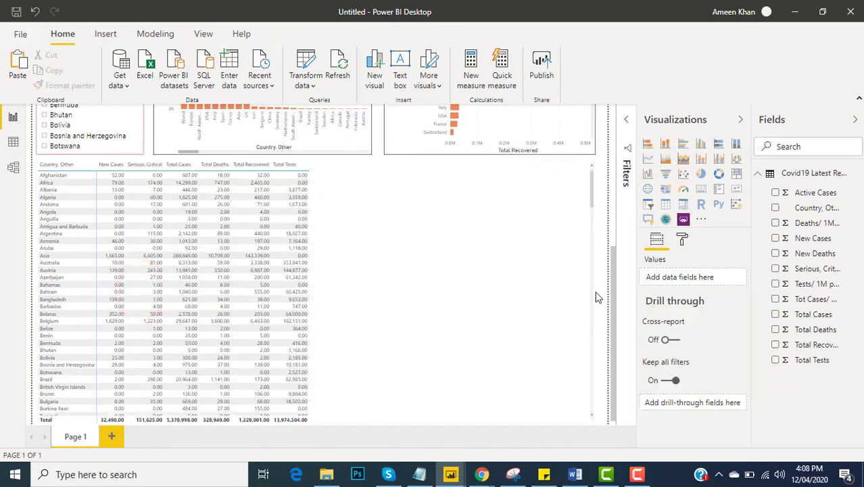
left_click(581, 177)
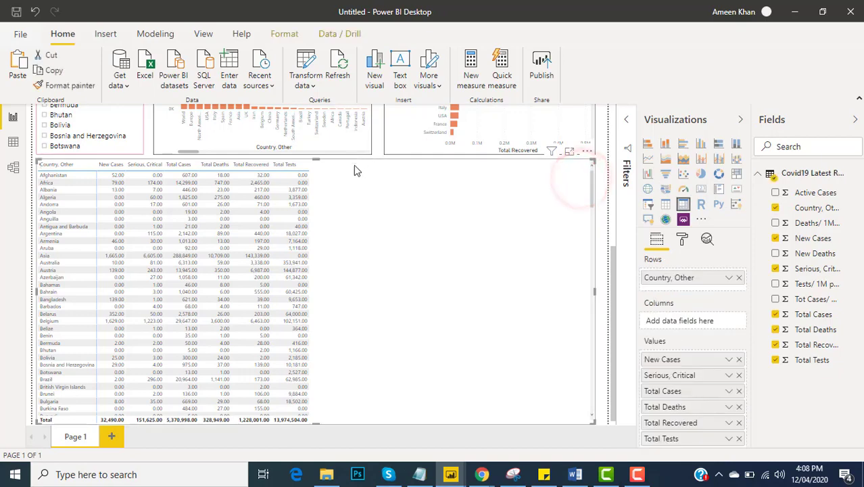
left_click(353, 169)
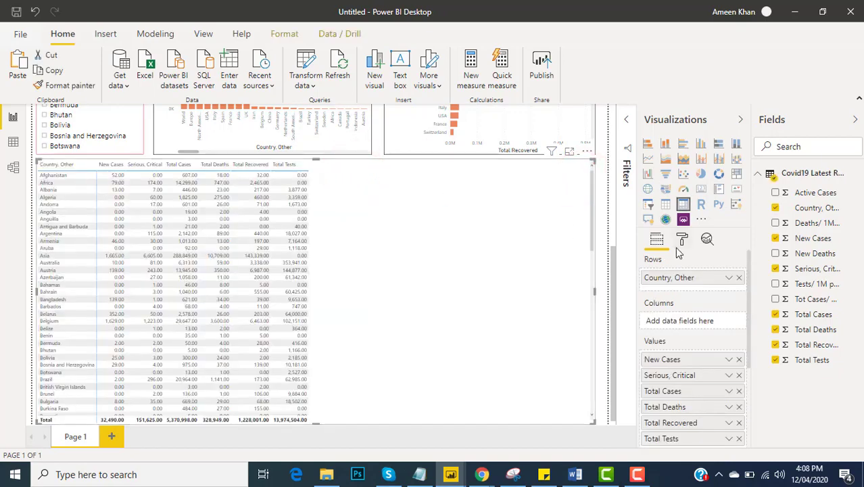
Step: Increase the text size of the matrix values and narrow the matrix to end beneath the Total Deaths chart's outer edge
left_click(681, 240)
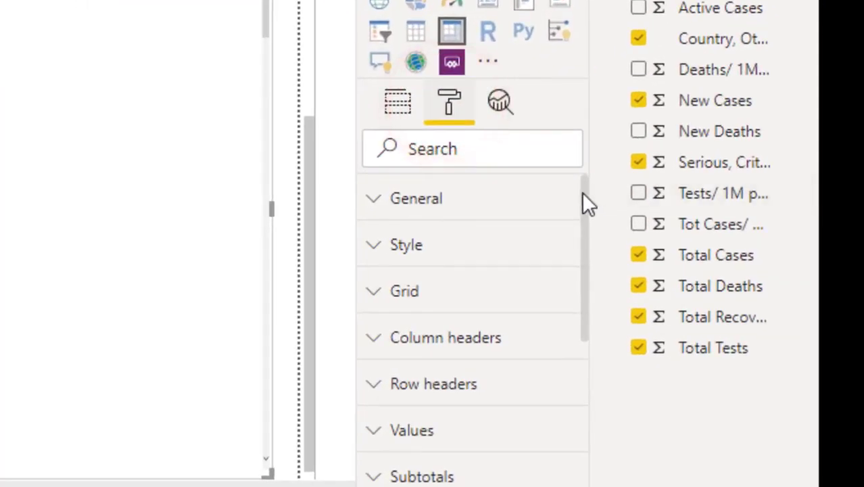
left_click_drag(747, 285, 749, 300)
left_click_drag(586, 228, 584, 306)
left_click(474, 218)
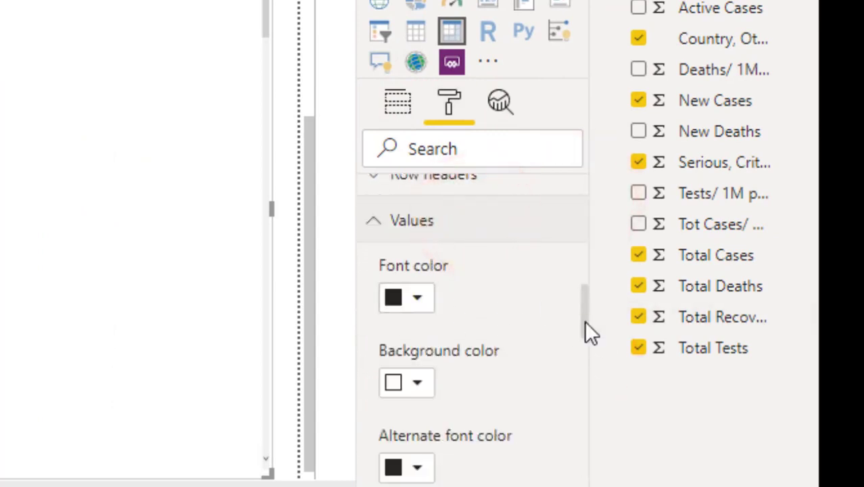
left_click_drag(586, 322, 593, 449)
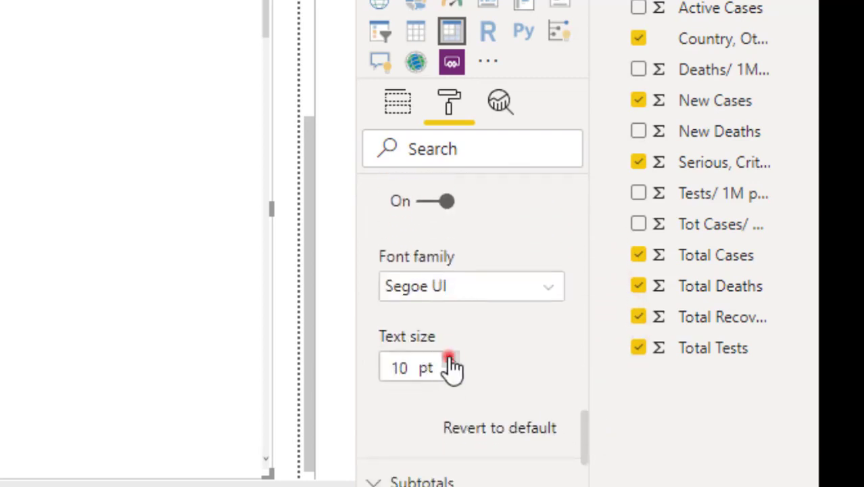
left_click(451, 362)
left_click(450, 361)
left_click(451, 362)
left_click(450, 362)
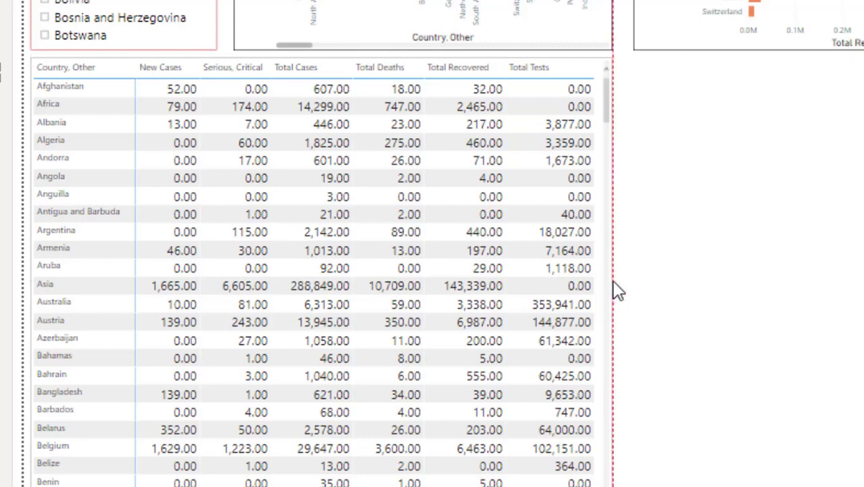
left_click_drag(32, 60, 34, 70)
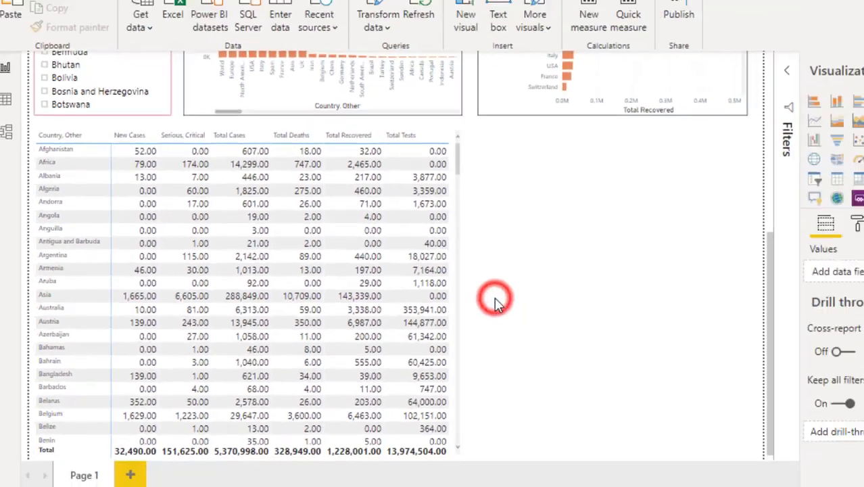
Step: Insert a bubble map visual in the empty area beside the matrix, plotting New Cases by Country, Other
left_click(654, 299)
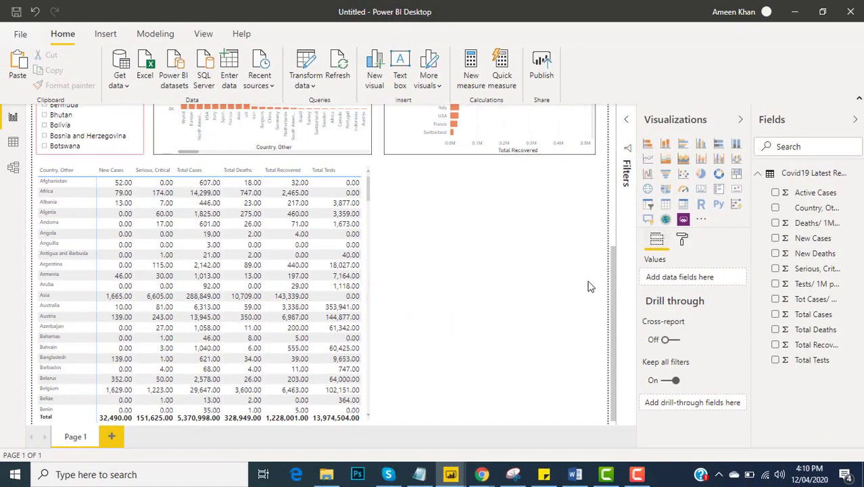
left_click_drag(614, 298, 613, 327)
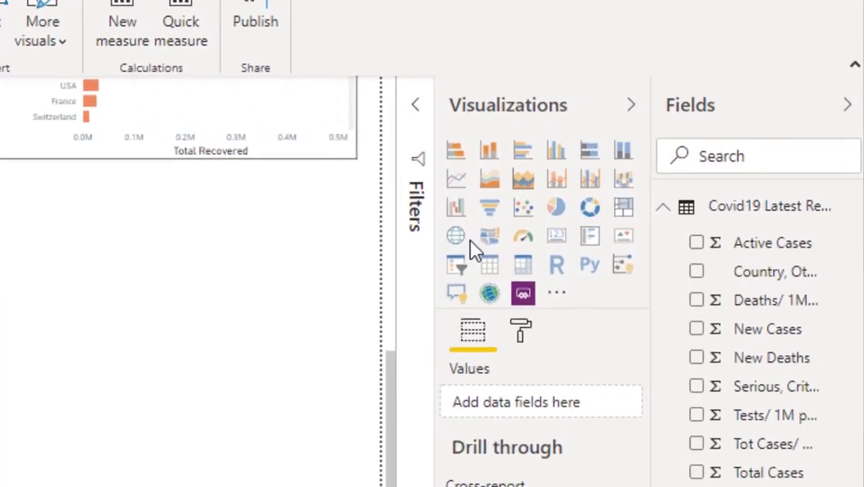
left_click(663, 189)
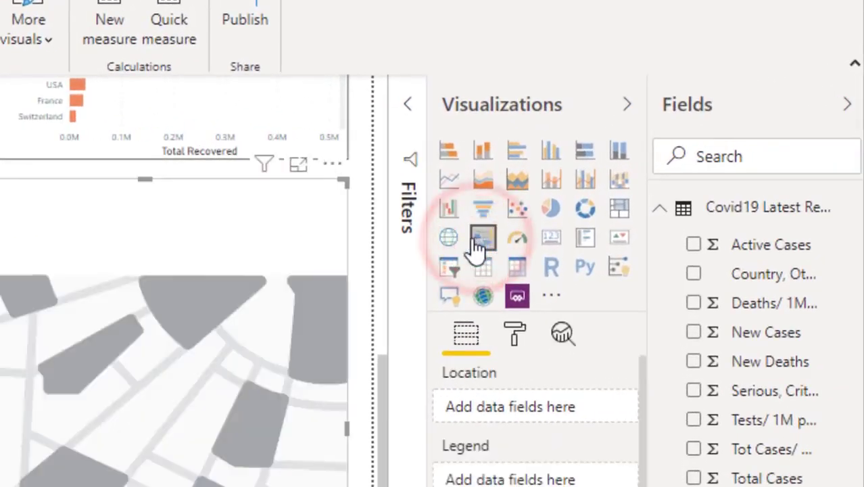
left_click(449, 236)
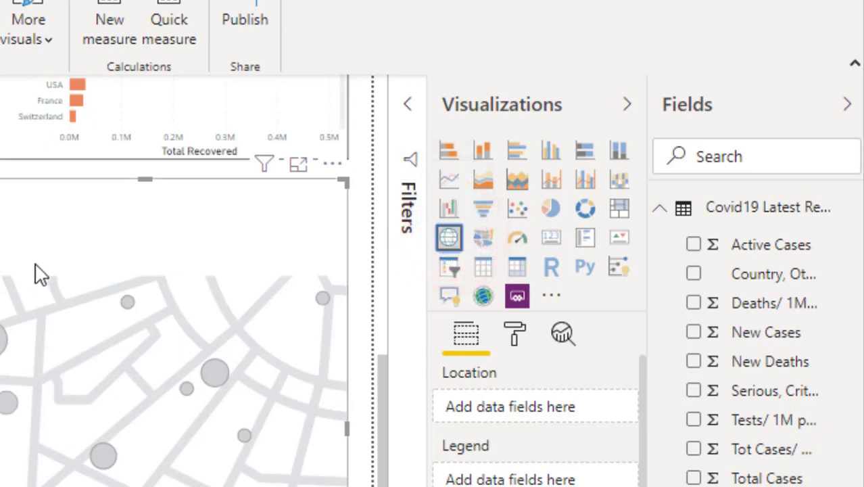
left_click(695, 273)
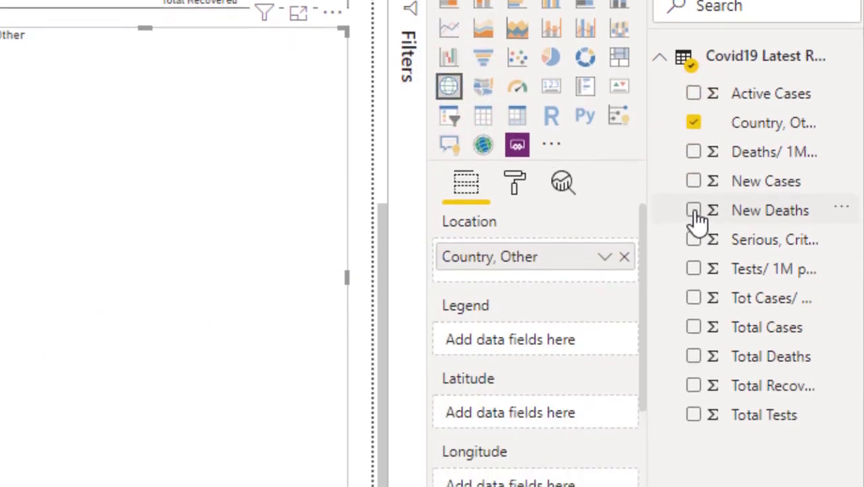
left_click(694, 181)
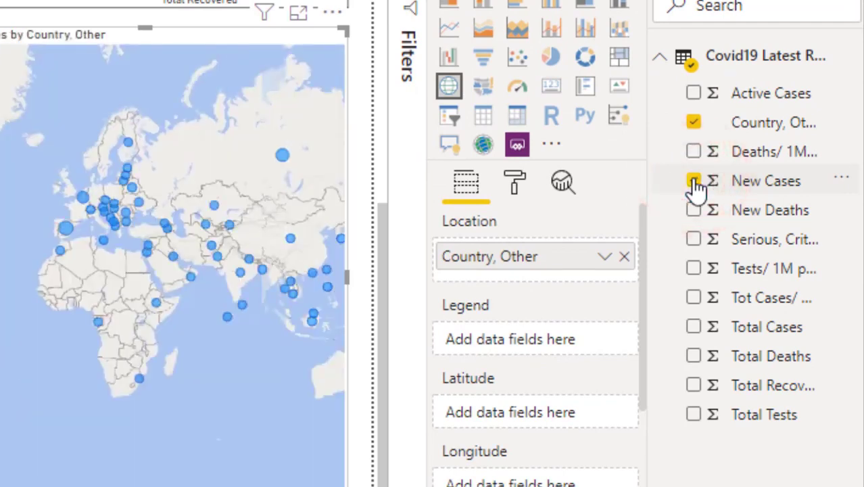
Step: Set the default data color of the map's bubbles to the red theme color
left_click(516, 181)
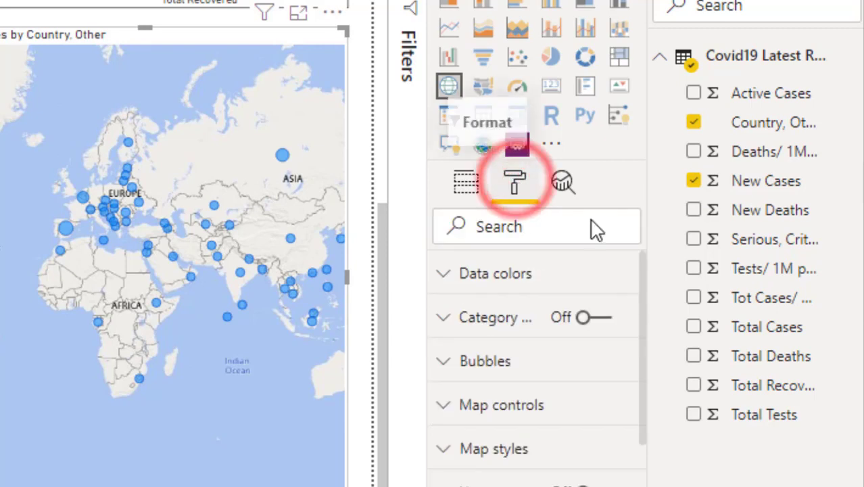
left_click(593, 273)
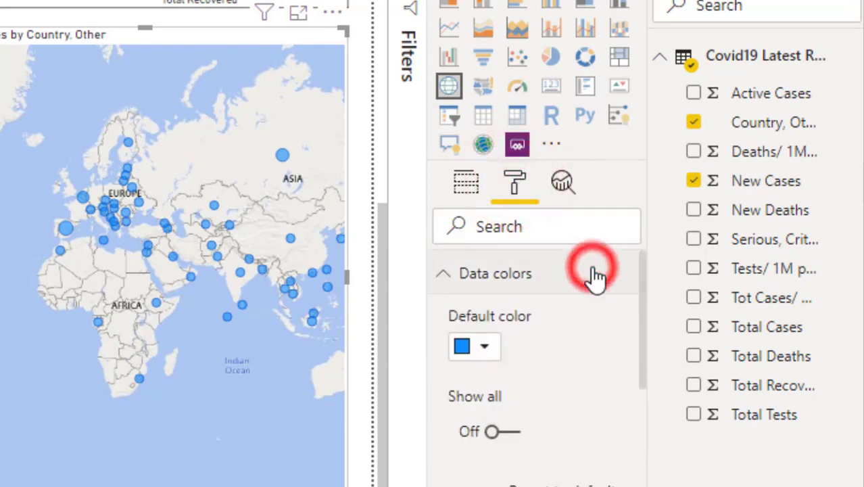
left_click(486, 346)
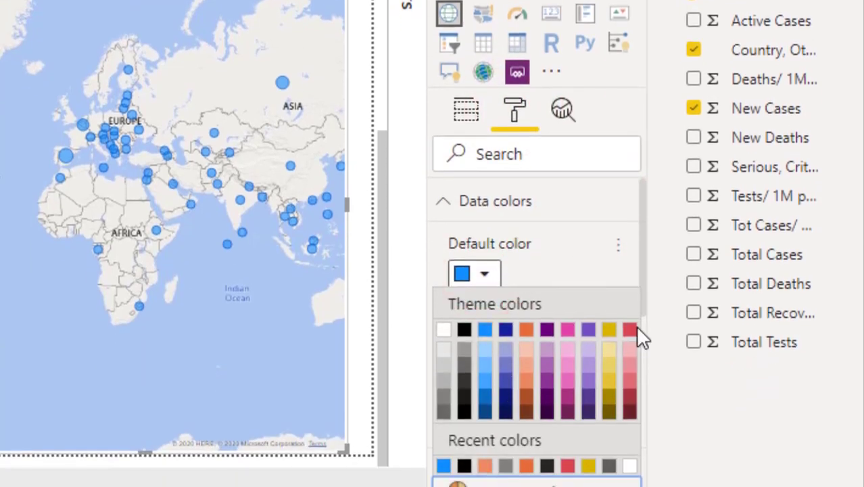
left_click(634, 329)
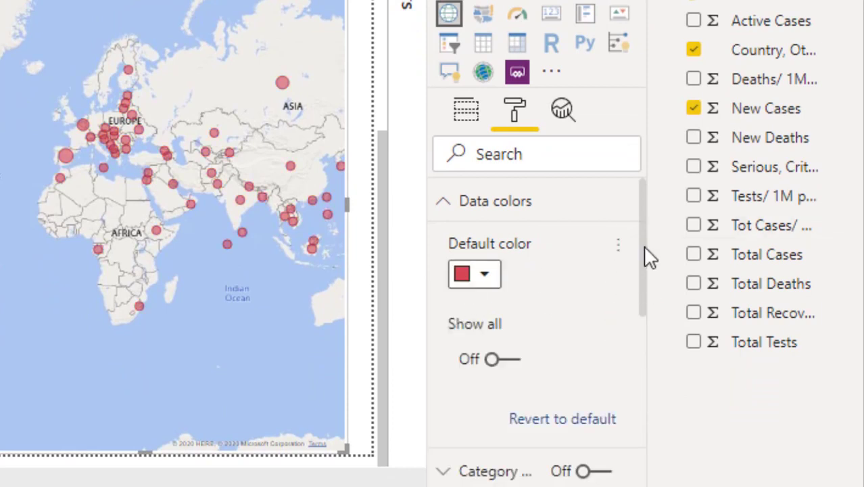
left_click(449, 200)
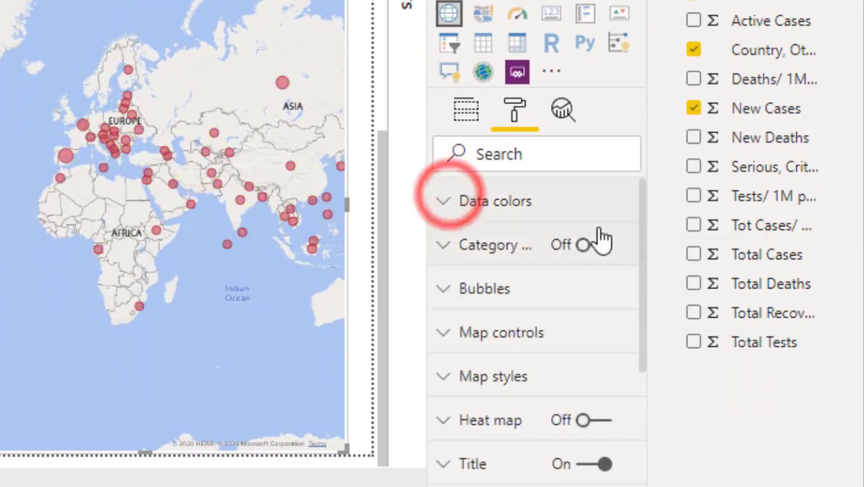
Step: Set the map style theme to Dark
left_click_drag(642, 246, 647, 280)
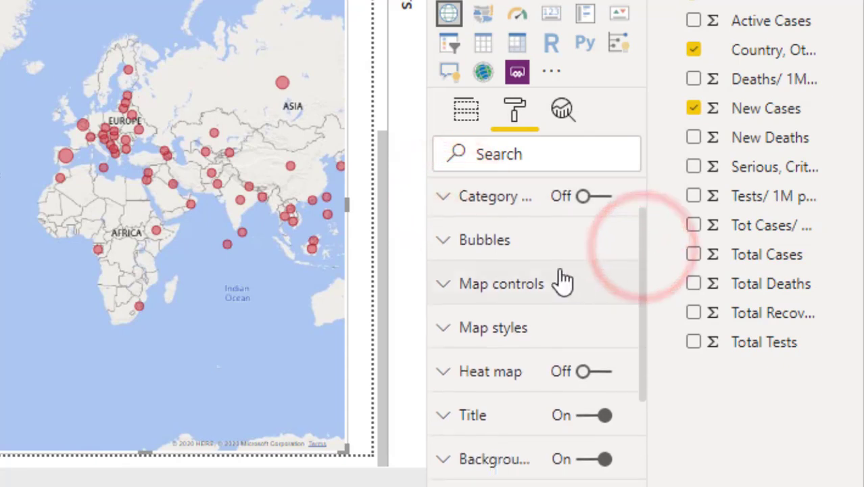
left_click(549, 324)
left_click(638, 304)
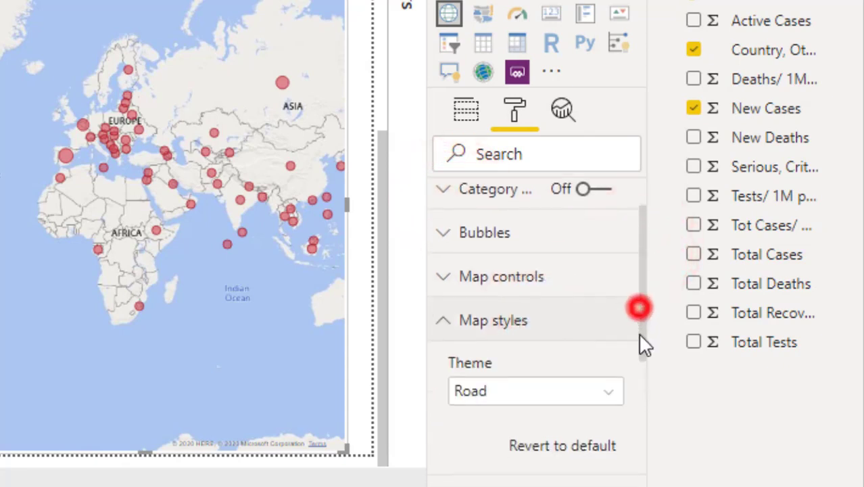
left_click(534, 305)
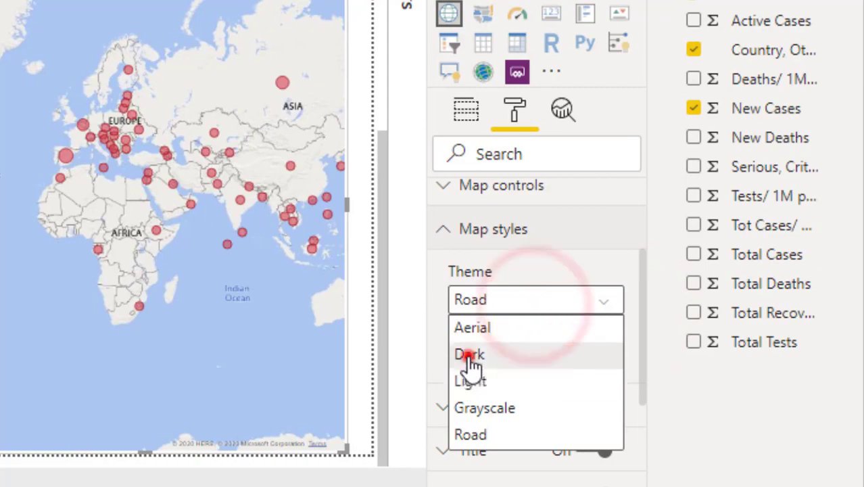
left_click(473, 355)
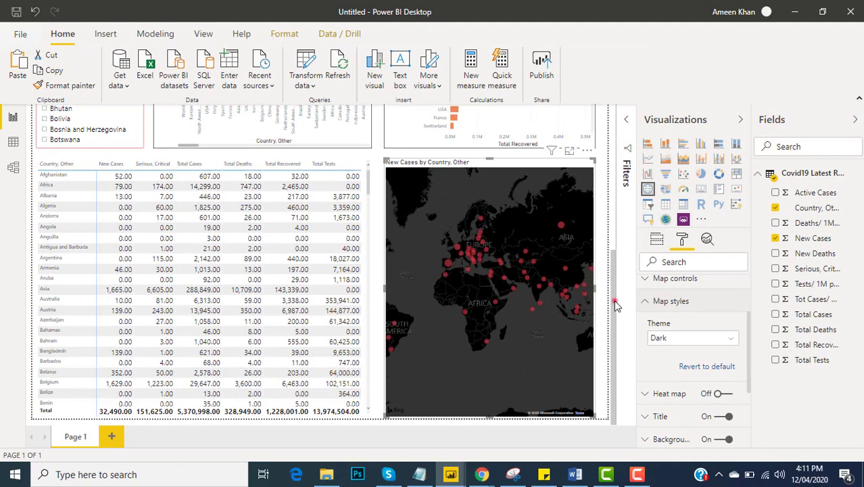
Step: Review the dashboard page from bottom to top and look at the worldometers.info/coronavirus source page in Chrome
mouse_move(615, 302)
left_mouse_down()
mouse_move(612, 208)
mouse_move(612, 304)
left_mouse_up()
left_click_drag(614, 332, 608, 169)
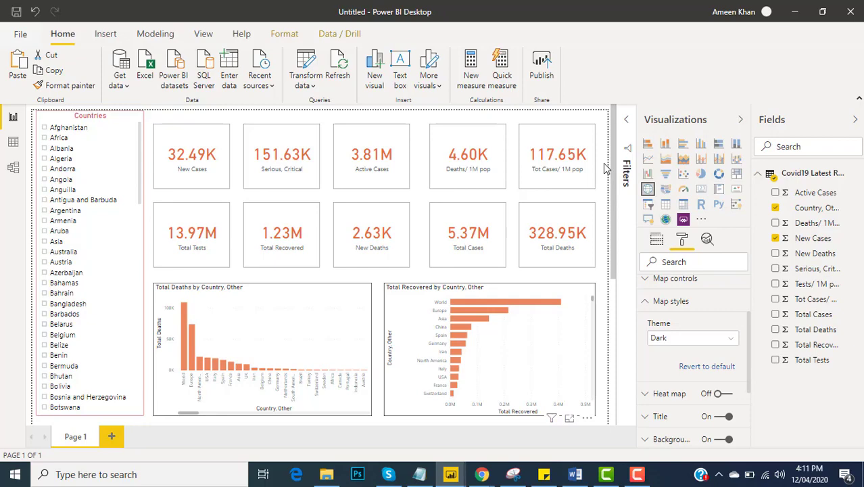
left_click(481, 474)
left_click(557, 420)
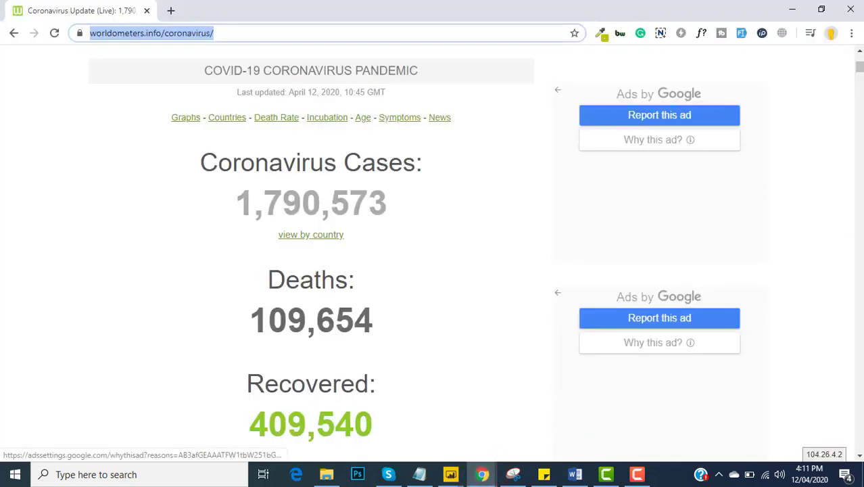
left_click_drag(861, 67, 853, 124)
left_click(793, 10)
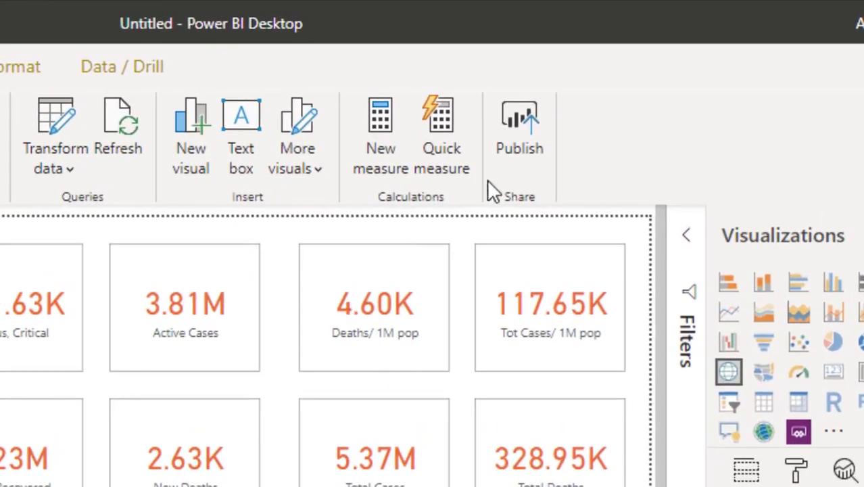
Step: Save the report as "mycovid19 latest dashboard" and publish it to My workspace
left_click(526, 146)
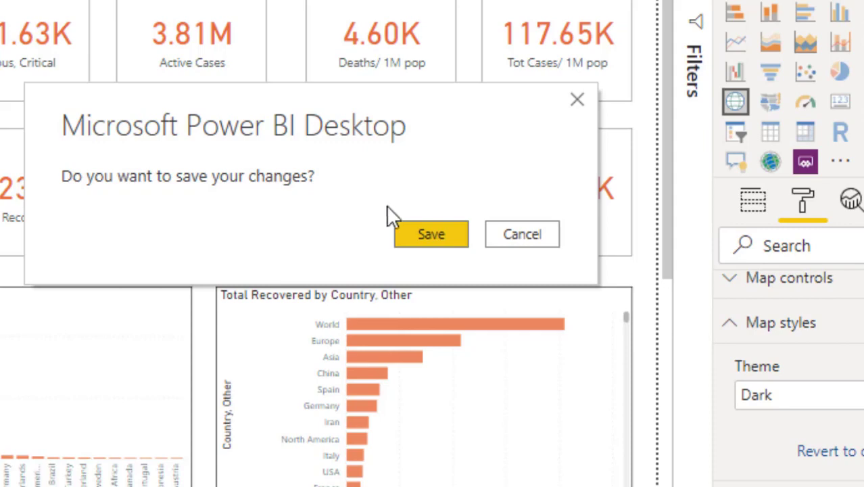
left_click(430, 234)
type("myco")
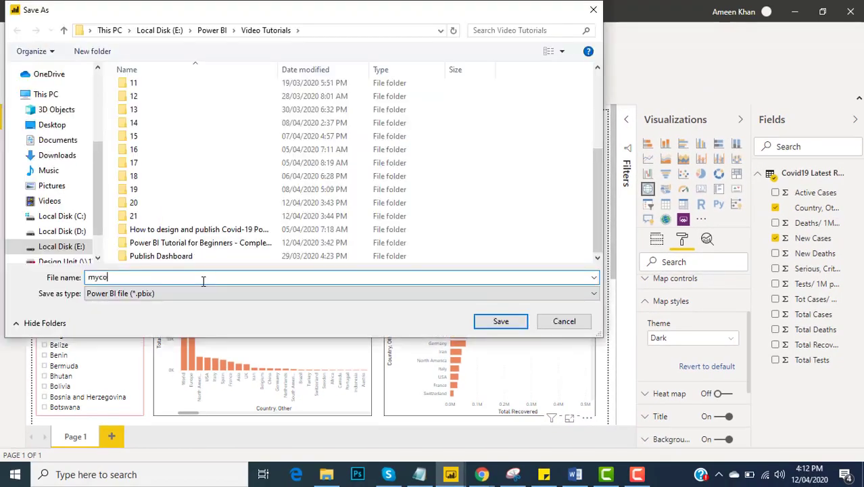
type("di")
key("BackSpace")
key("BackSpace")
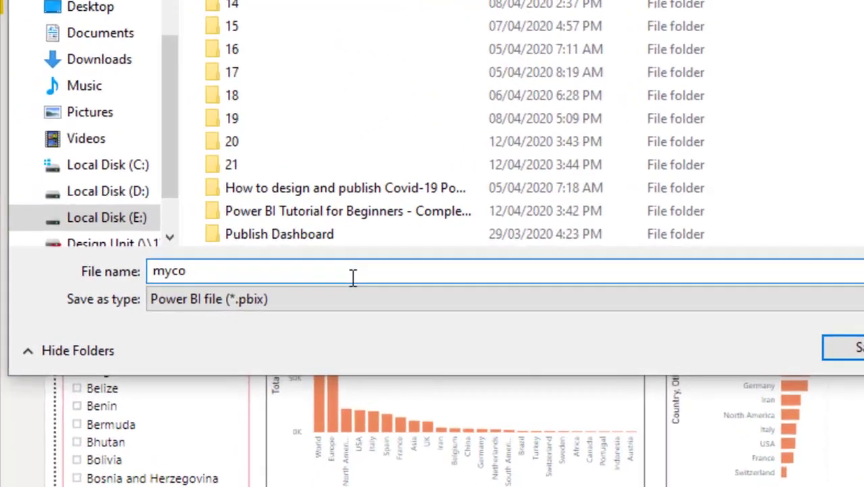
type("vid19 la")
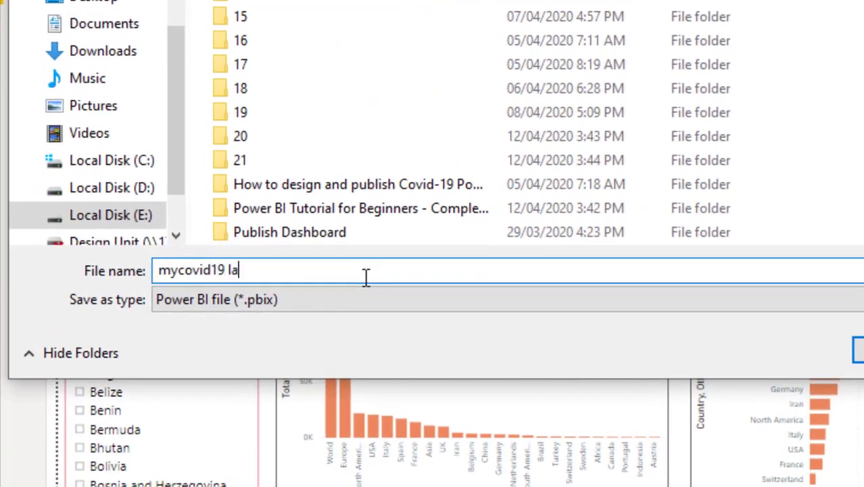
type("test dashboard")
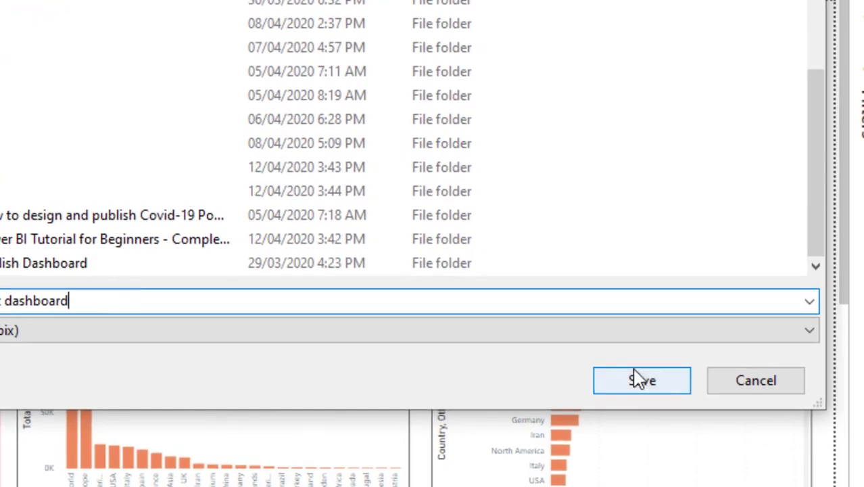
left_click(639, 380)
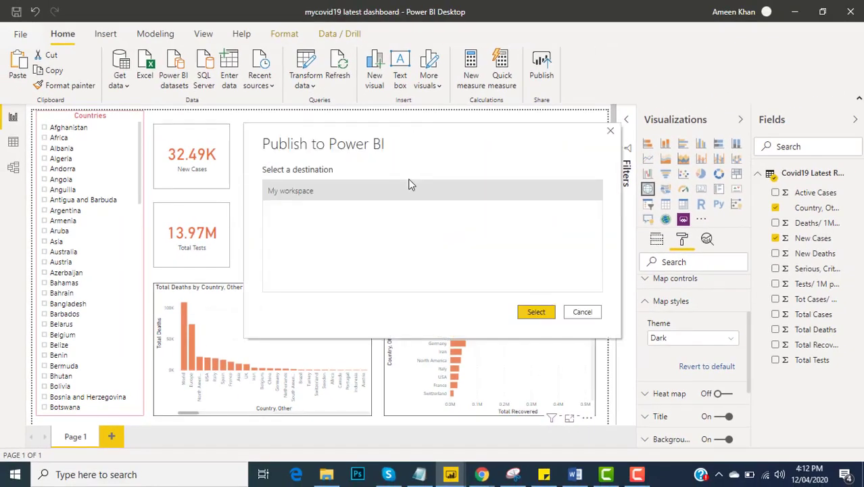
left_click(536, 312)
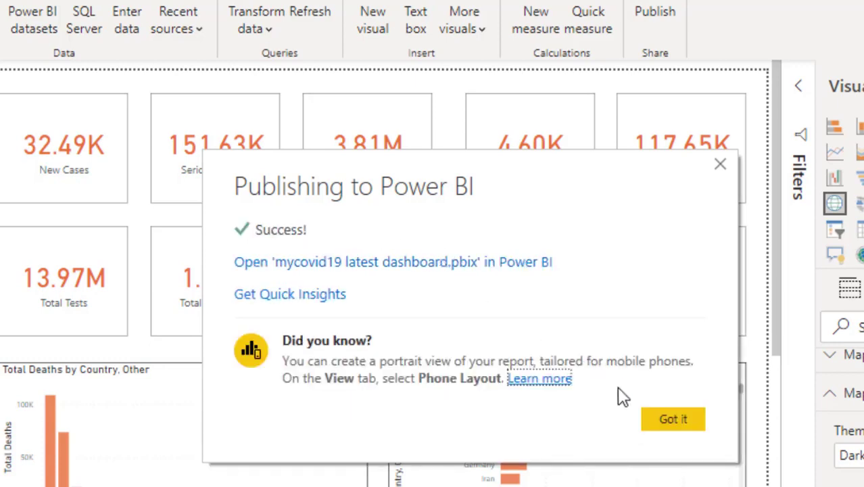
left_click(671, 421)
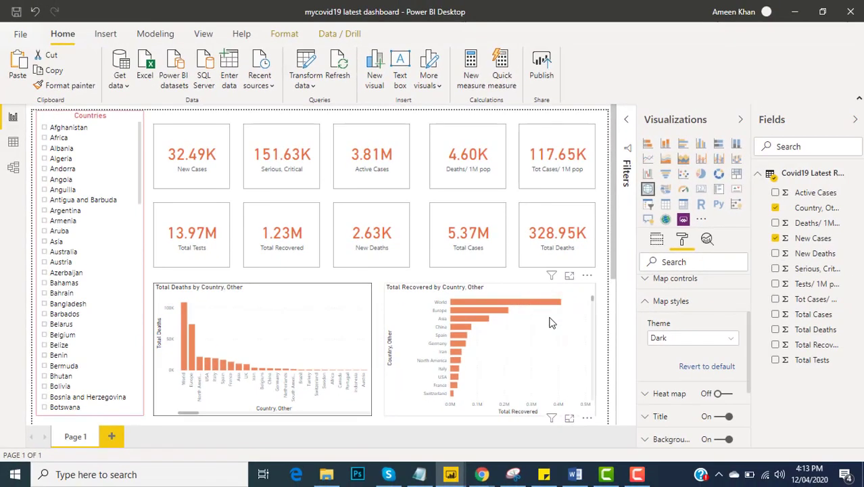
Step: Switch to Chrome, load powerbi.com in a new tab and sign in to the Power BI service
left_click(541, 428)
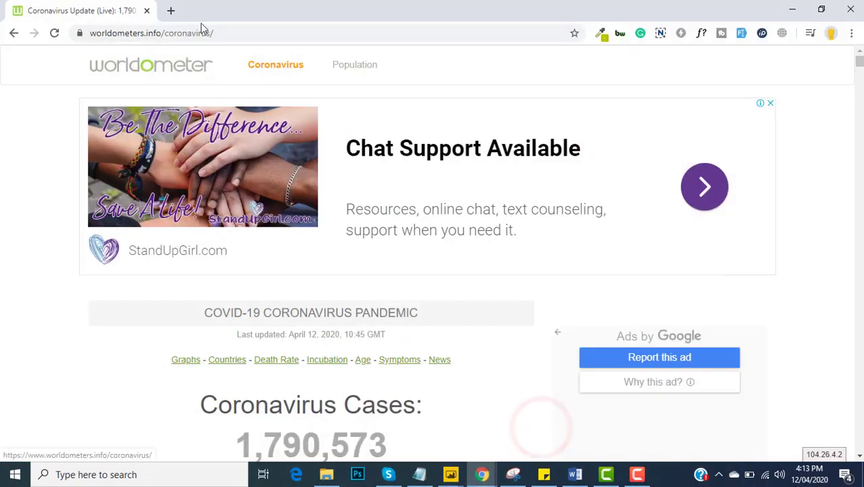
left_click(173, 12)
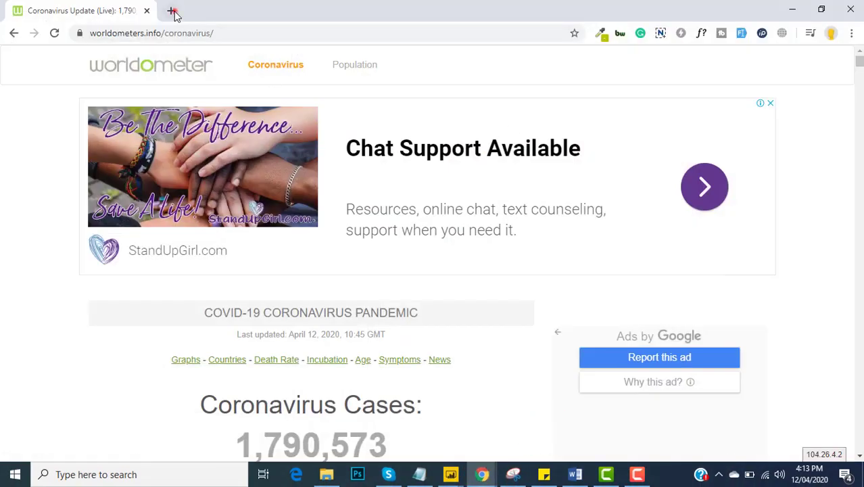
type("powerbi.com")
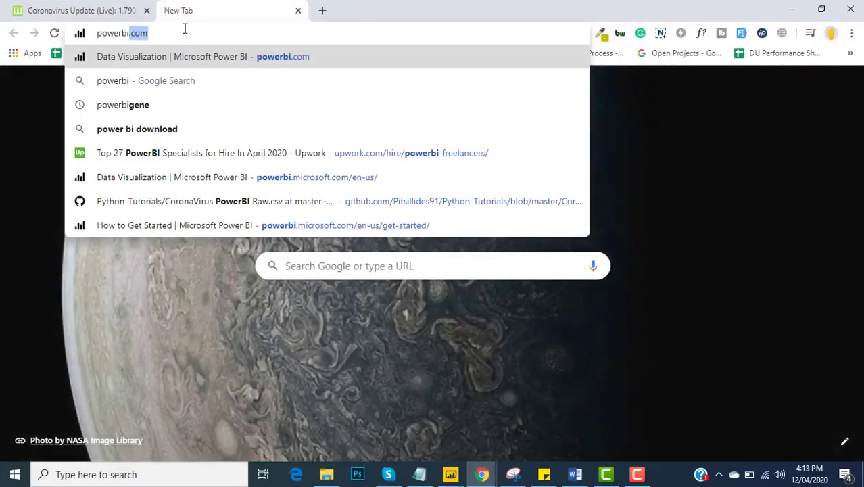
key("Return")
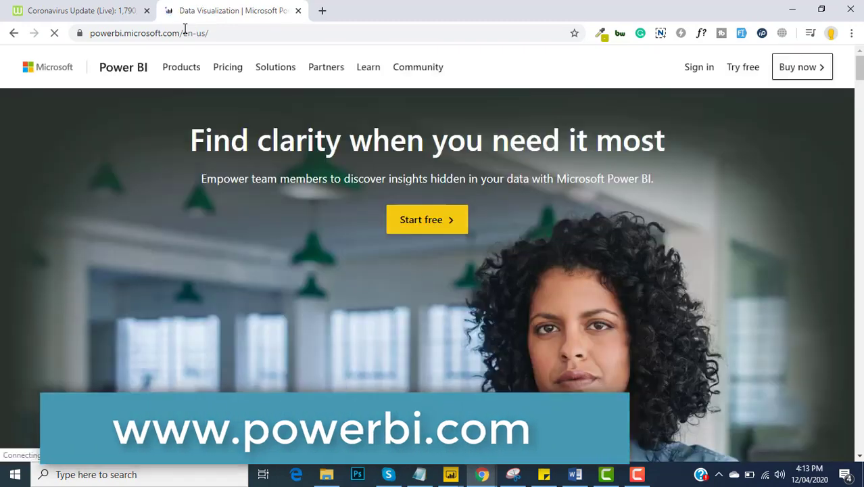
left_click(693, 68)
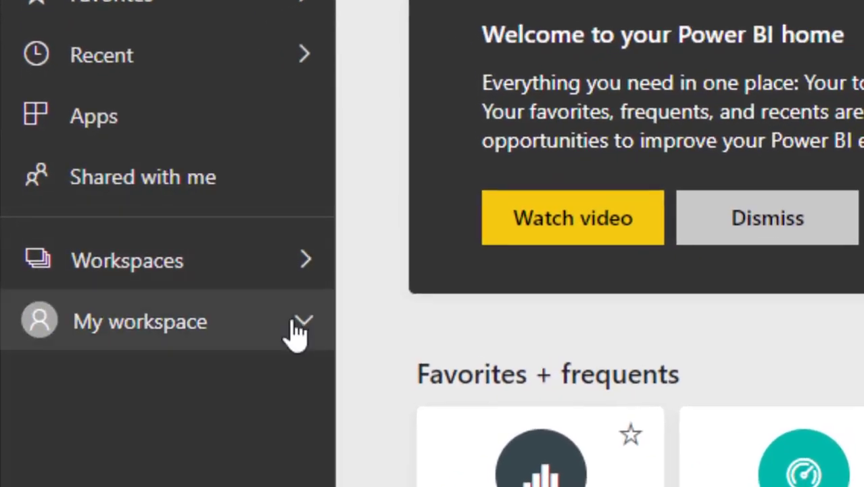
Step: Open the published mycovid19 latest dashboard report from My workspace and look over its page
left_click(126, 276)
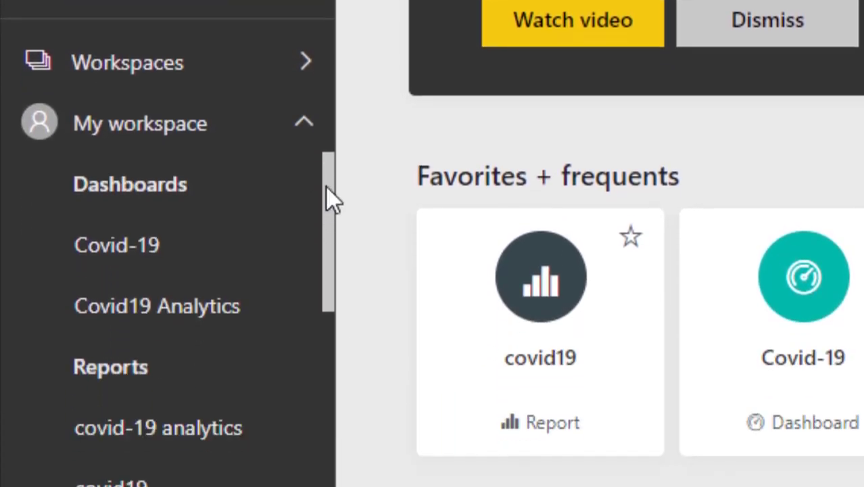
left_click_drag(327, 356, 326, 428)
left_click_drag(332, 260, 303, 270)
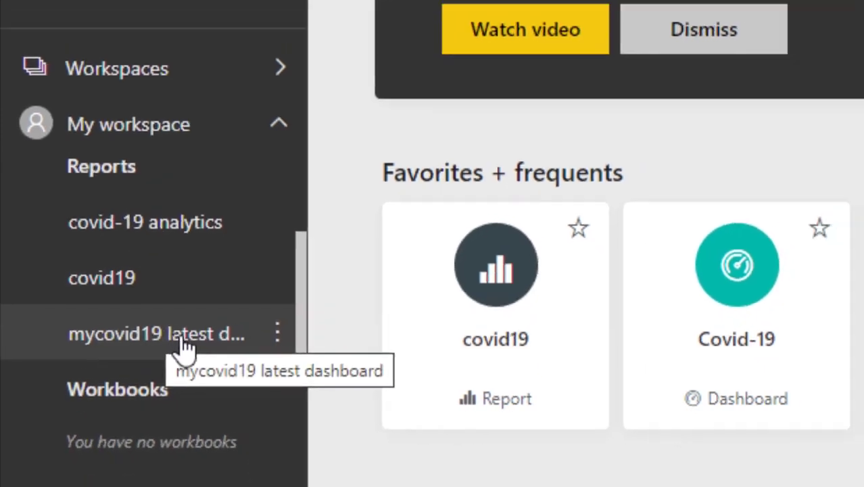
left_click(173, 339)
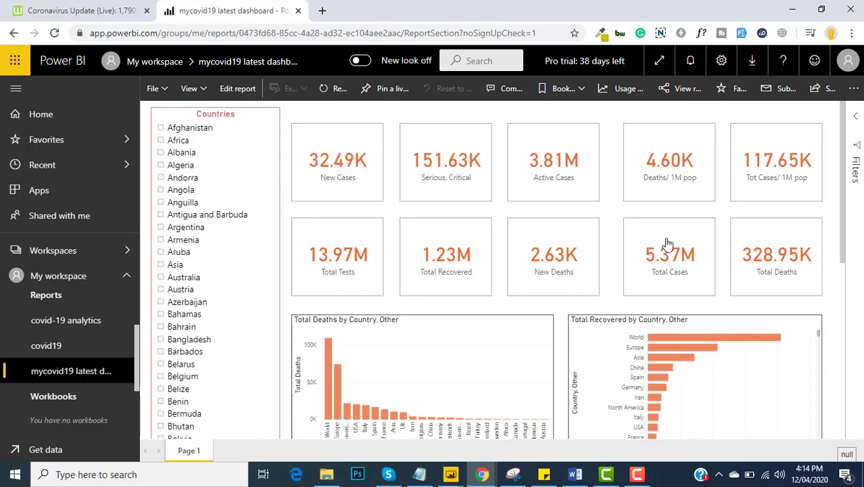
left_click_drag(848, 197, 832, 218)
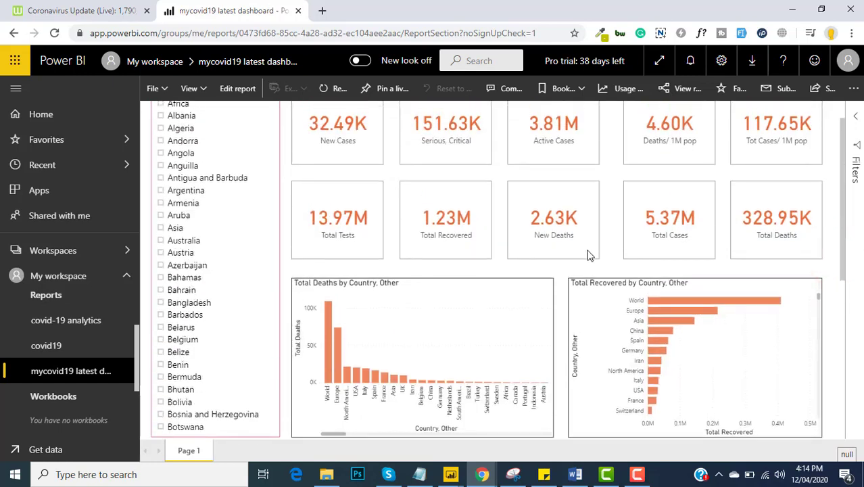
Step: Filter the report to Asia with the Countries slicer, look over the page's visuals, and clear the filter
left_click(174, 227)
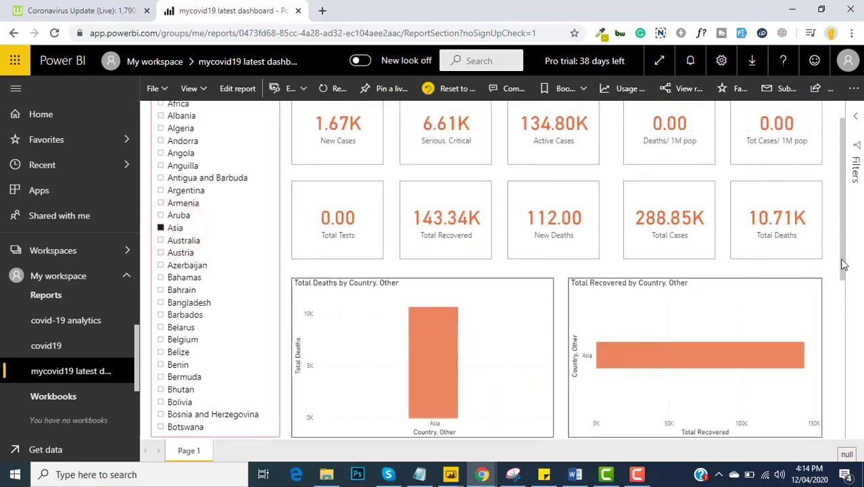
left_click_drag(844, 263, 849, 373)
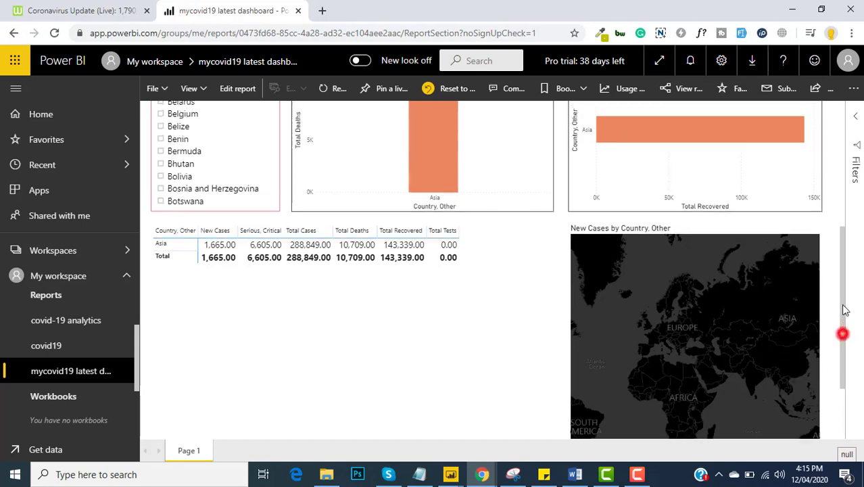
scroll(842, 317, "up", 5)
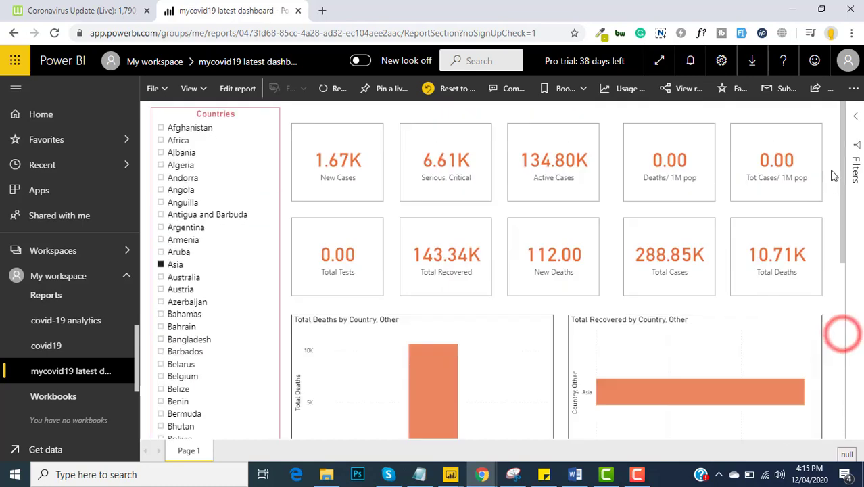
left_click(180, 264)
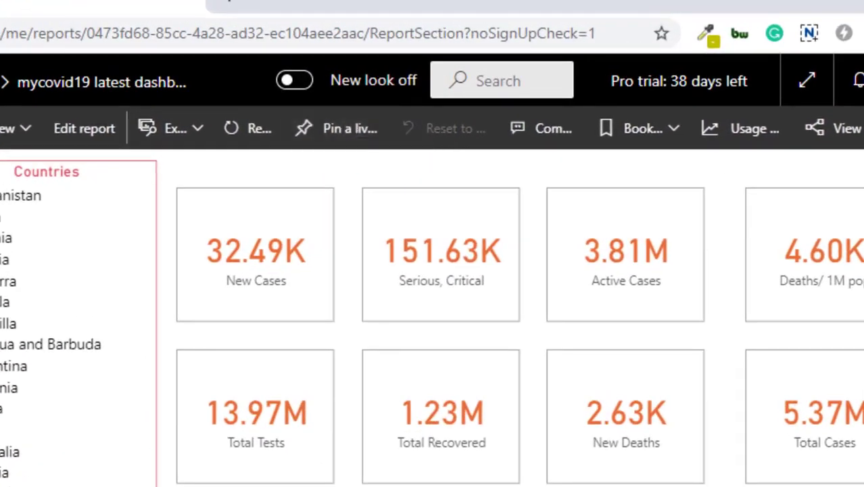
Step: Pin the live report page to a new dashboard named 12-04-2020
left_click(347, 129)
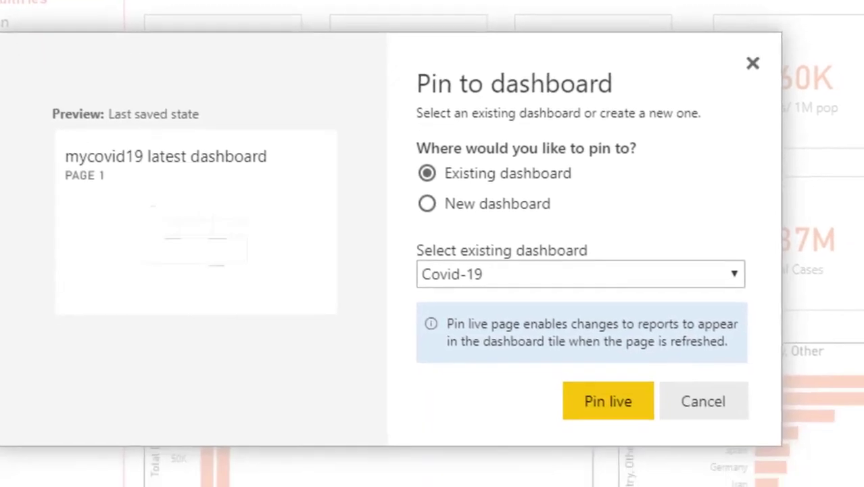
left_click(424, 191)
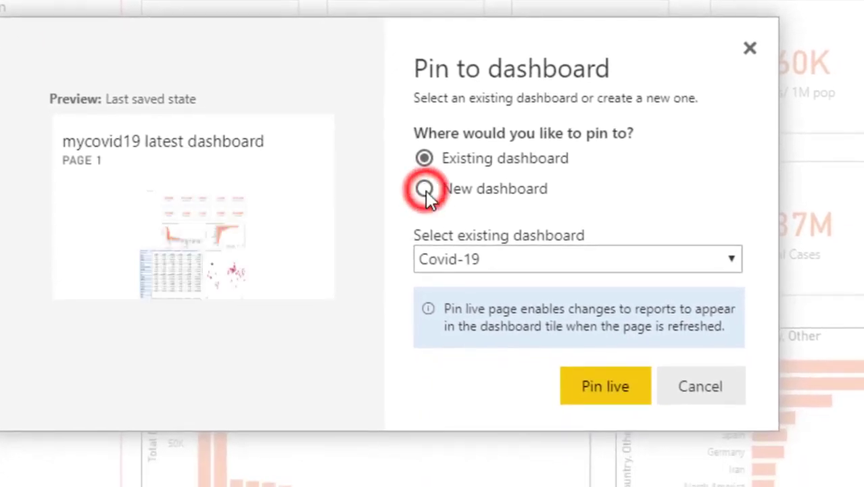
left_click(449, 255)
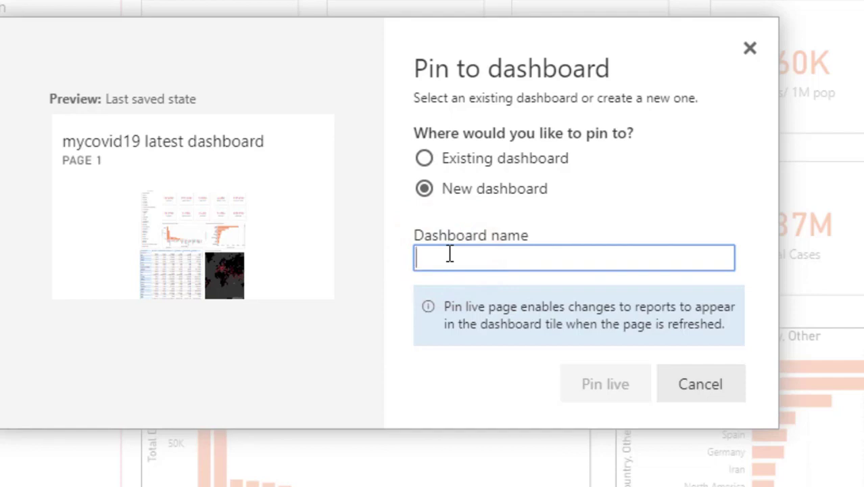
type("12-04-2020")
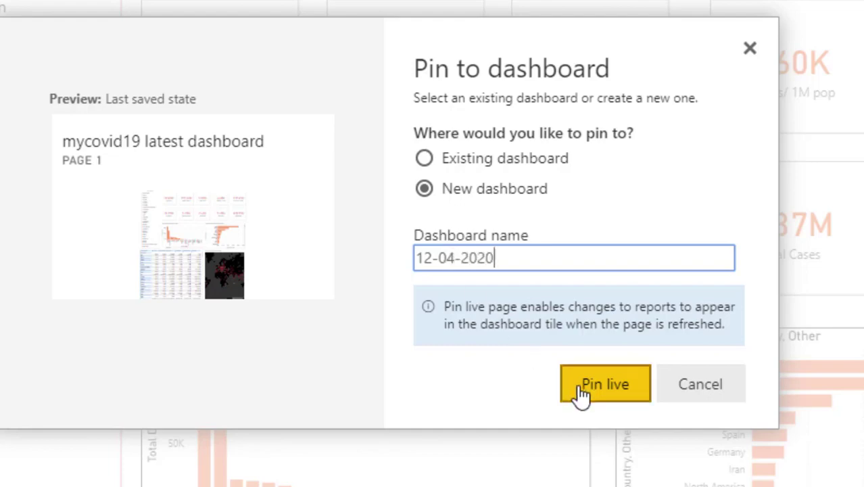
left_click(615, 390)
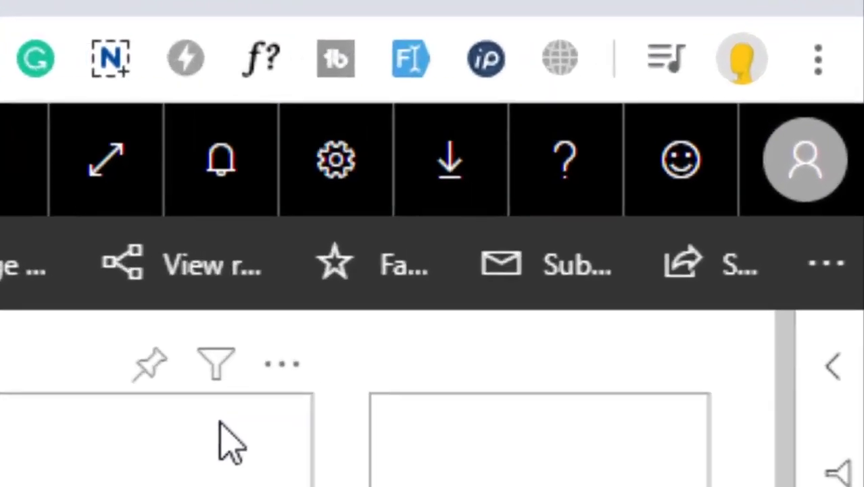
Step: Share the report with a colleague picked from the e-mail suggestions, leaving the optional message empty
left_click(756, 233)
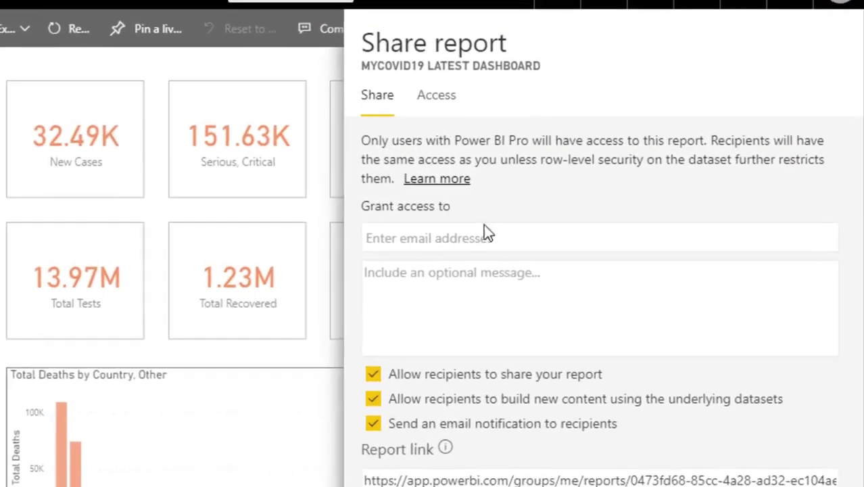
left_click(583, 229)
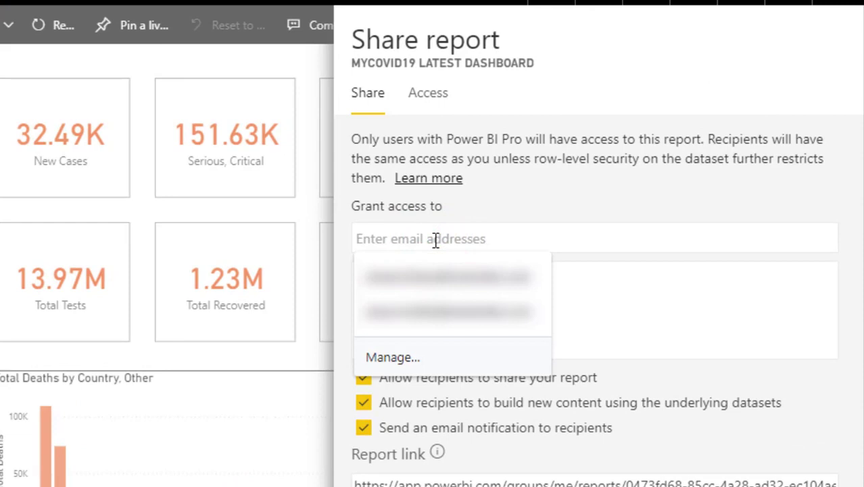
type("muha")
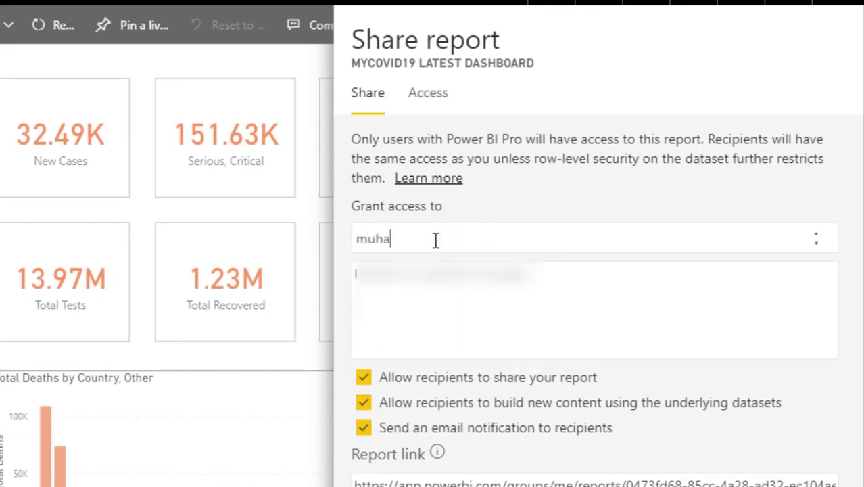
type("mmad")
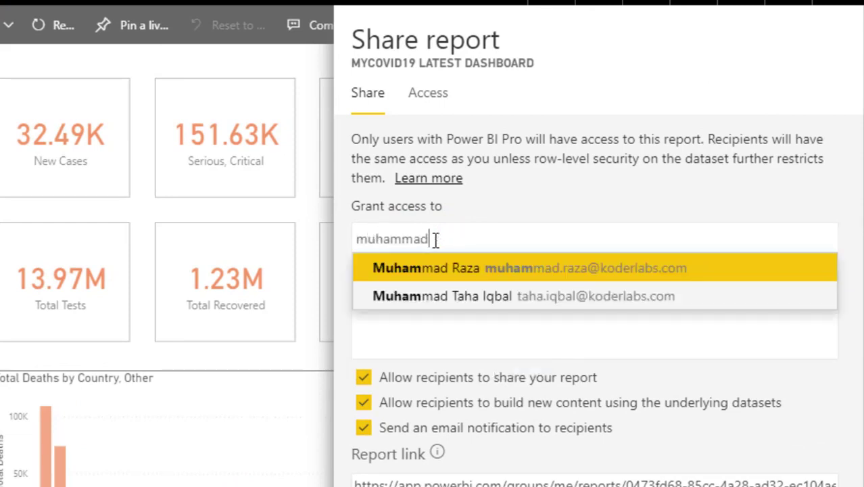
left_click(452, 274)
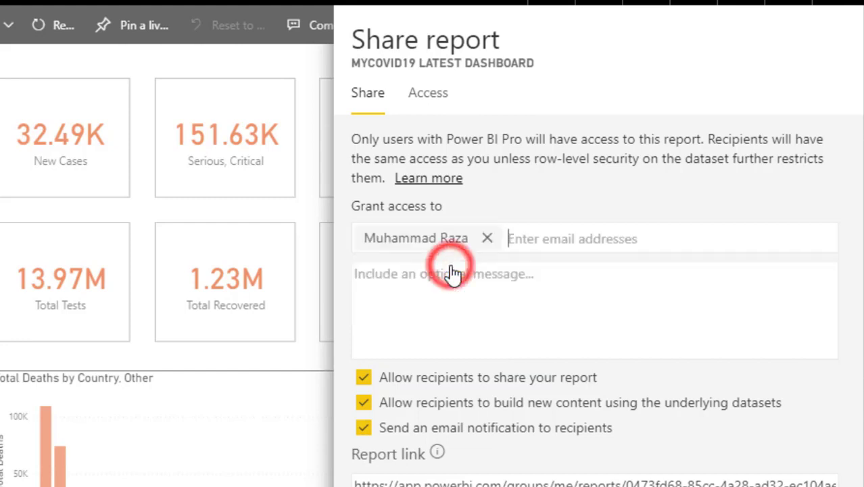
left_click(506, 311)
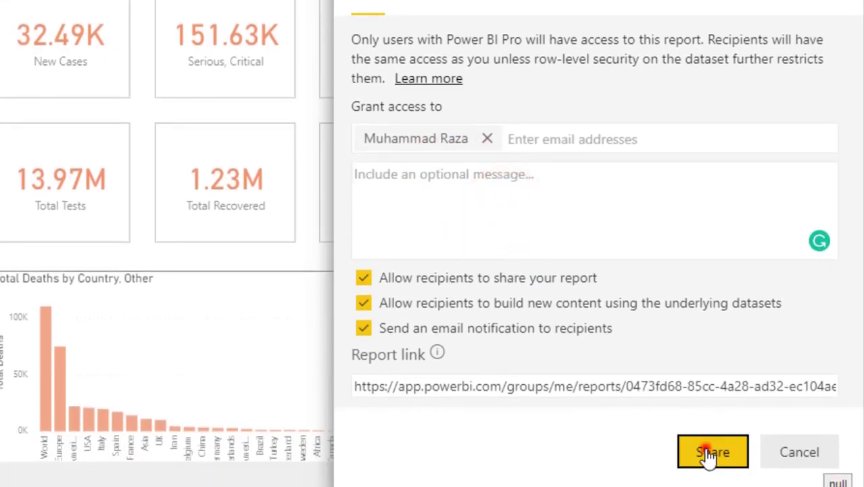
left_click(710, 452)
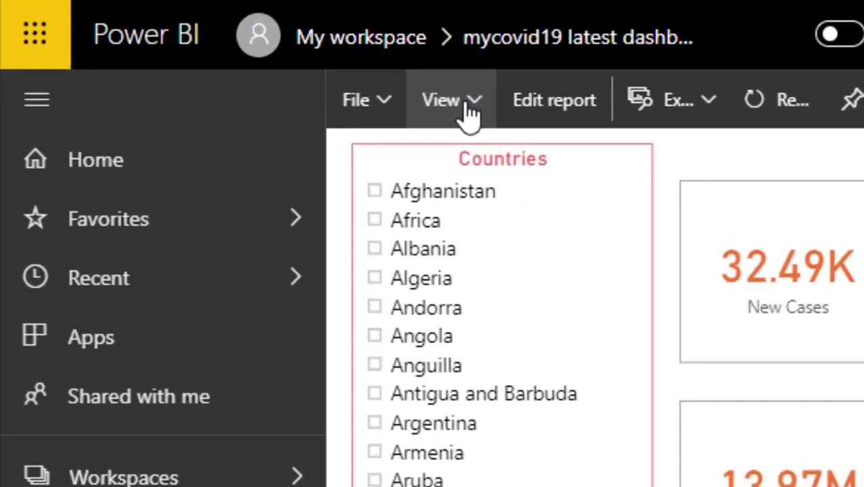
Step: Generate the report's secure embed code and copy the HTML iframe snippet for a website
left_click(467, 108)
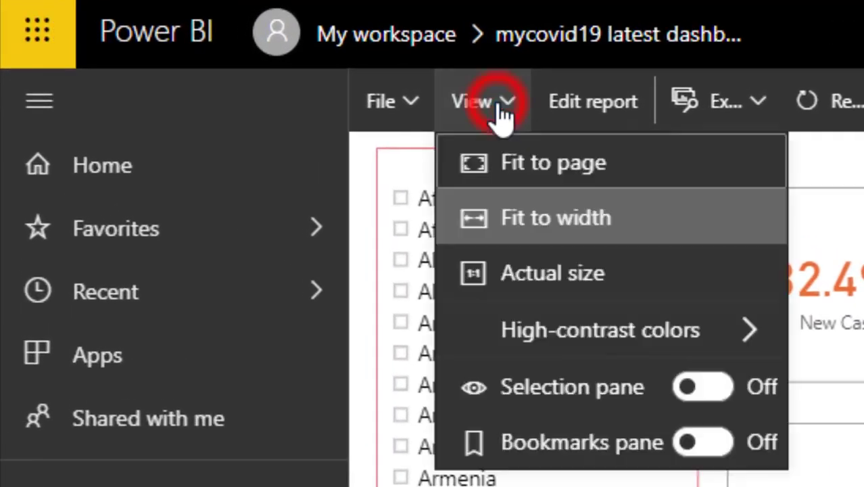
left_click(425, 114)
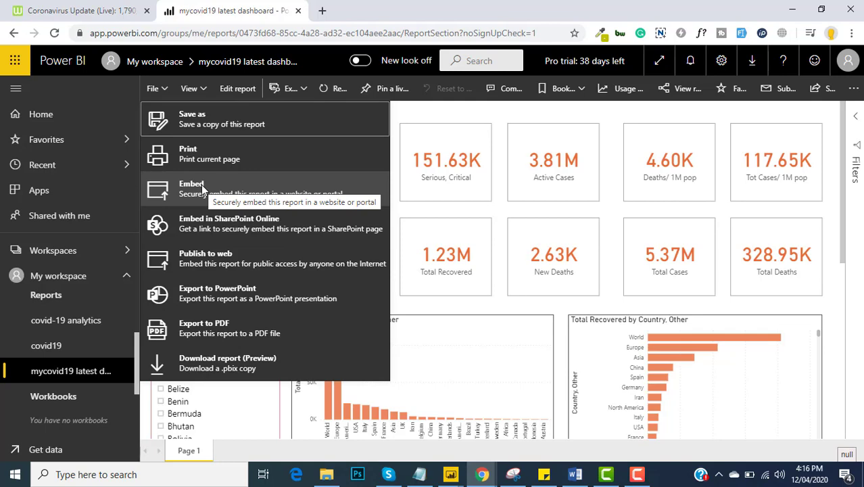
left_click(201, 185)
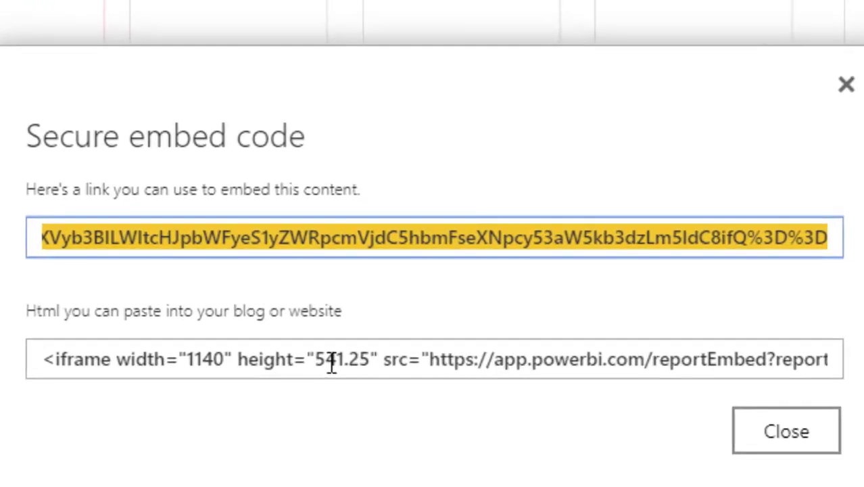
left_click(331, 363)
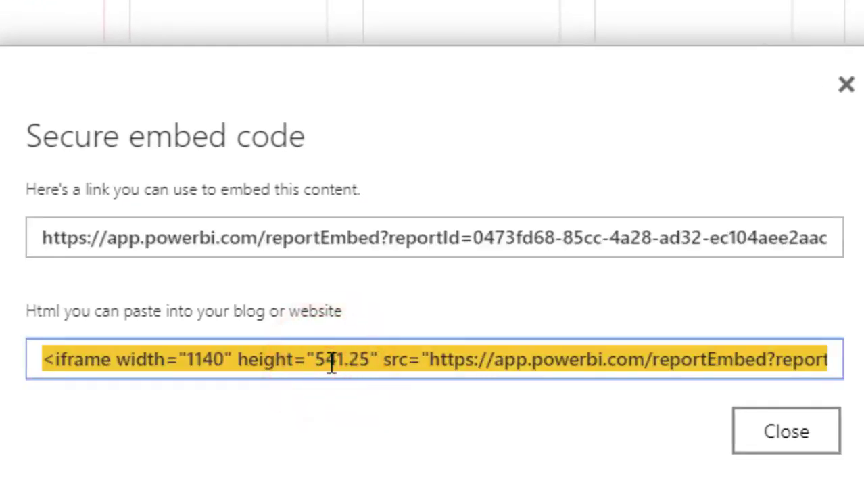
right_click(331, 364)
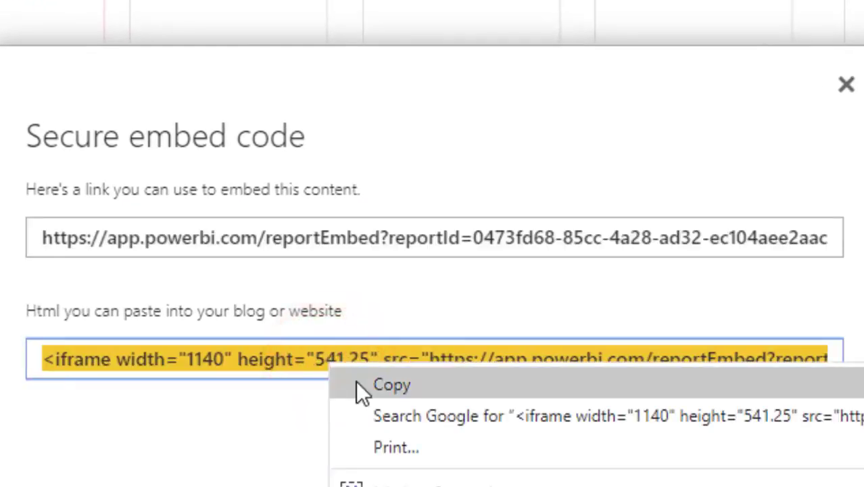
left_click(358, 384)
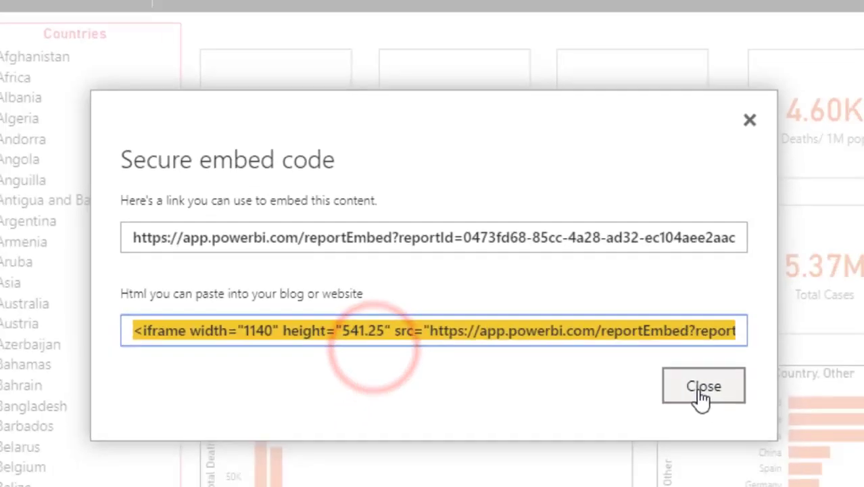
left_click(783, 428)
Step: Load the WordPress admin site kodegems.com/wp-admin/ in a new browser tab
left_click(322, 11)
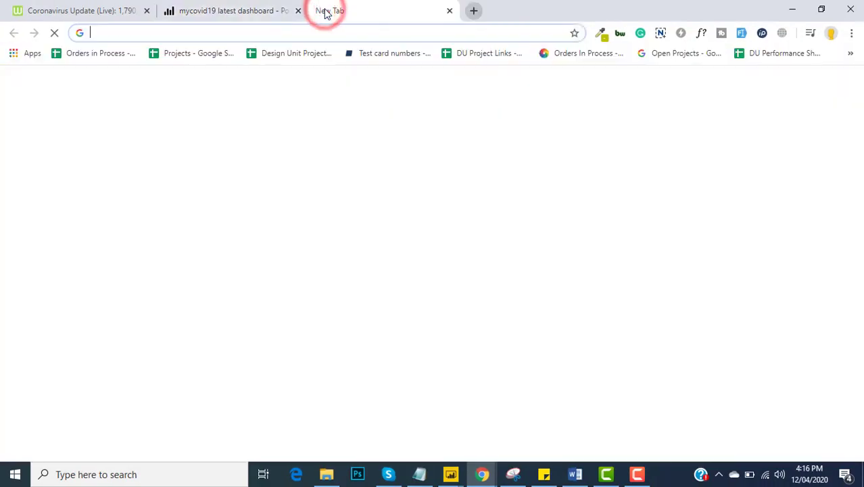
type("kodegems.com/wp-admin/")
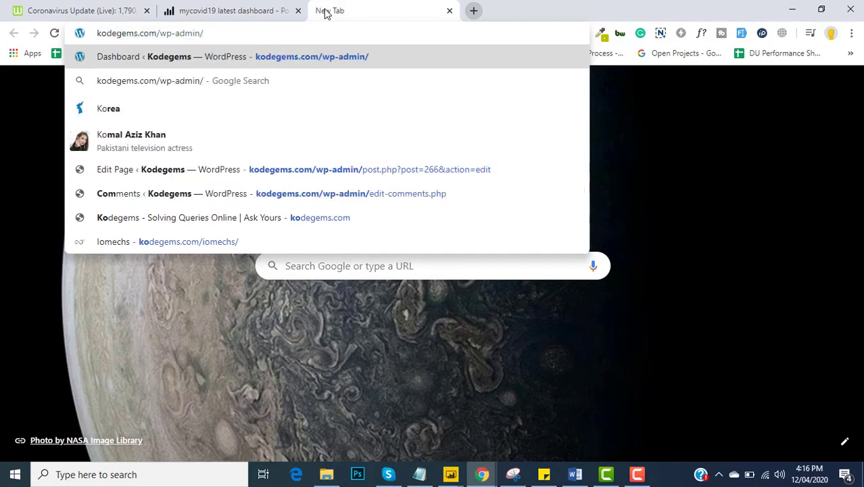
key("Return")
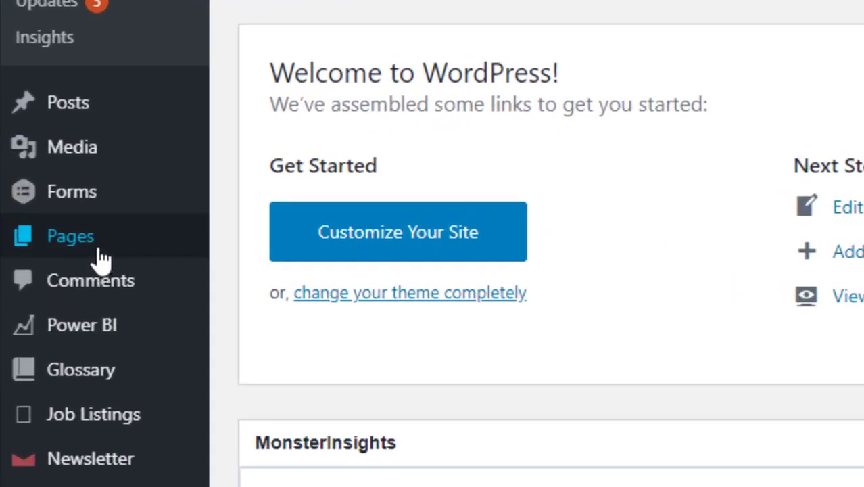
Step: View the #COVID-19 Dashboard Global Cases page in a separate tab and open that page for editing
left_click(101, 258)
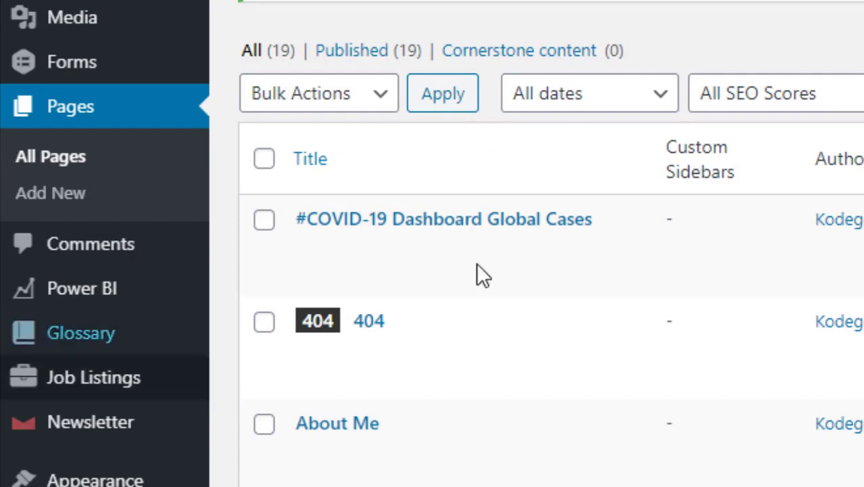
mouse_move(469, 232)
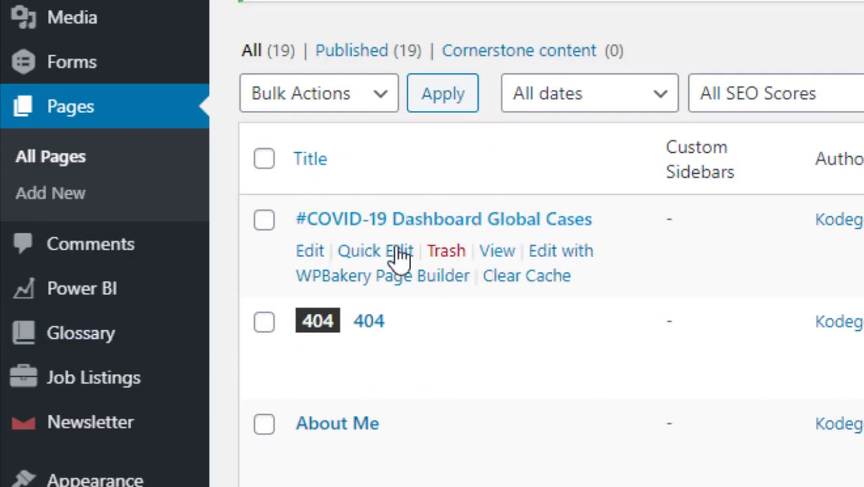
left_click(499, 252)
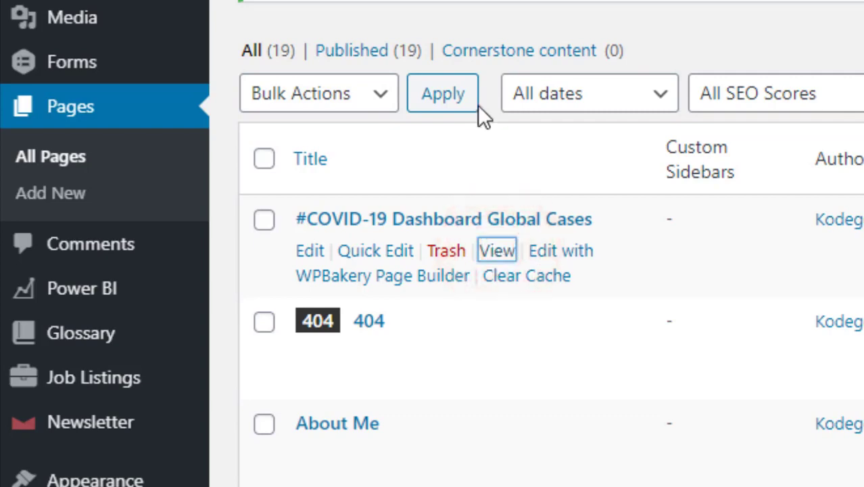
left_click(309, 251)
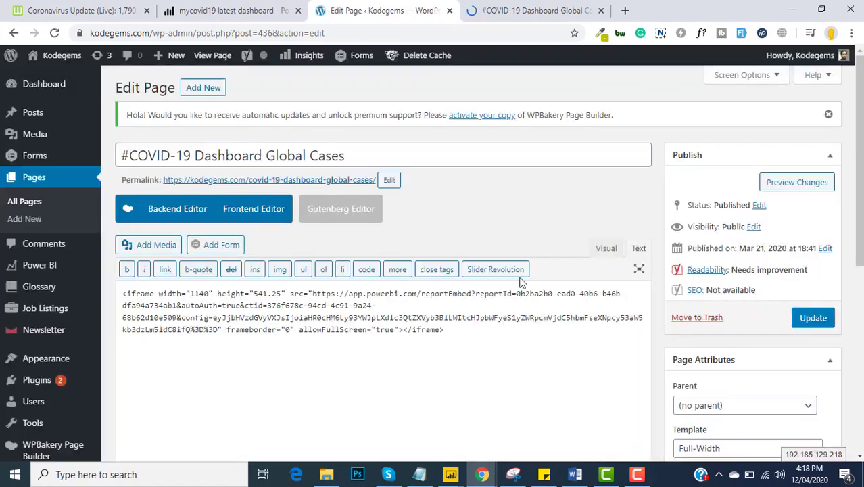
Step: Replace the iframe code in the page's text content with the copied Power BI embed HTML
left_click(642, 249)
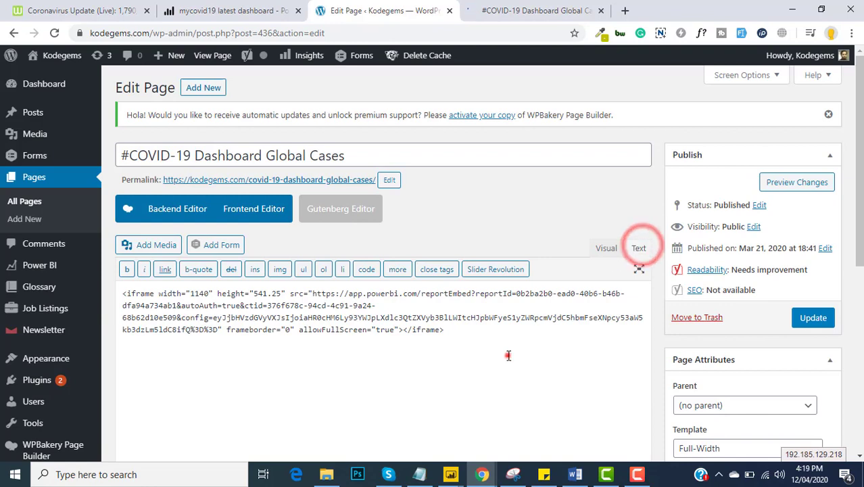
left_click(508, 354)
key("ctrl+a")
key("BackSpace")
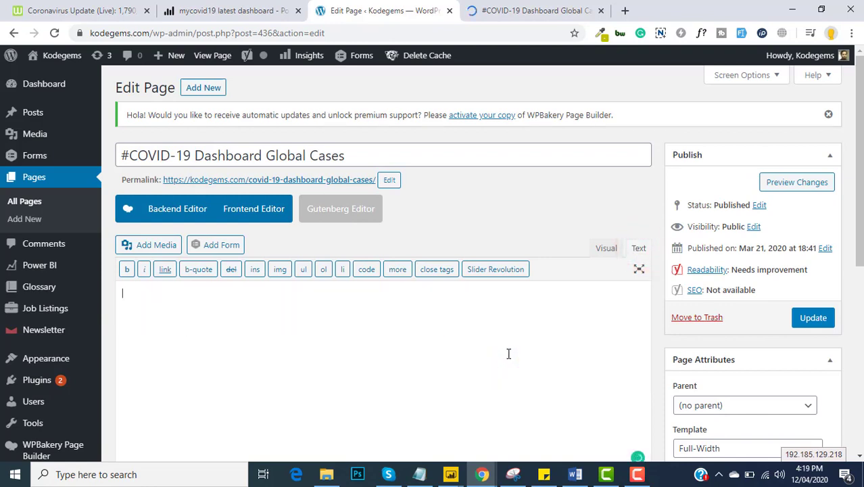
key("ctrl+v")
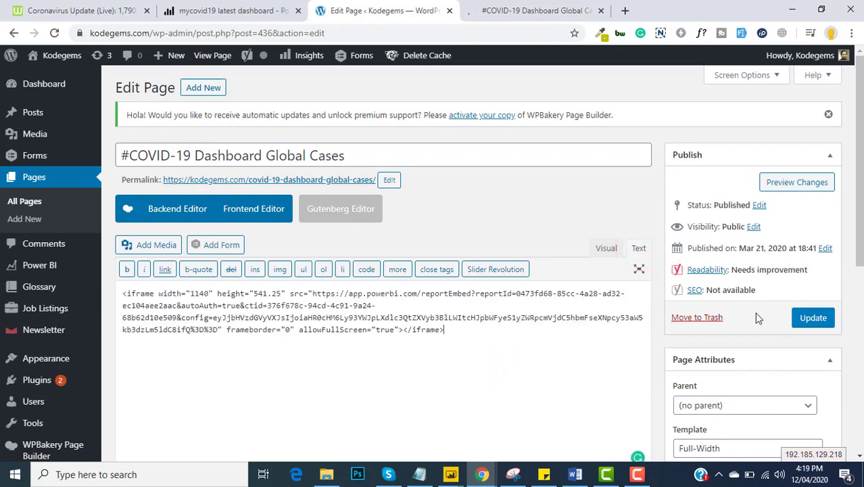
Step: Update the page, view it on the website and close the duplicate tab of the same page
left_click(814, 321)
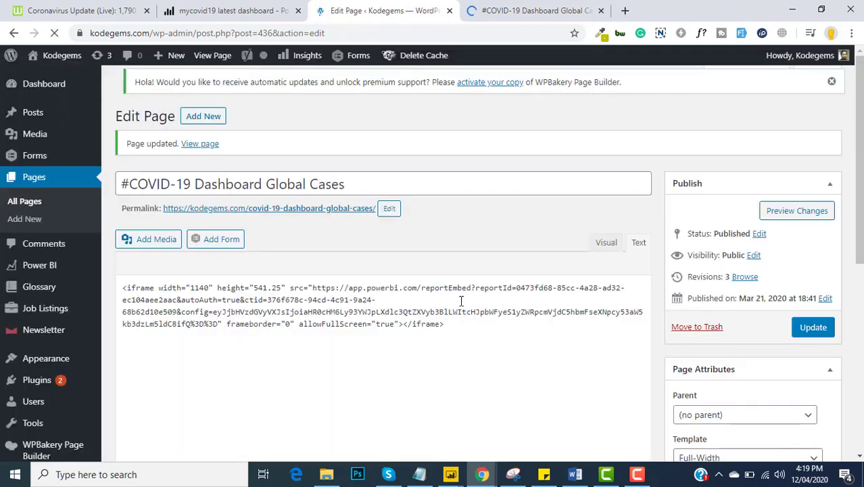
left_click(223, 57)
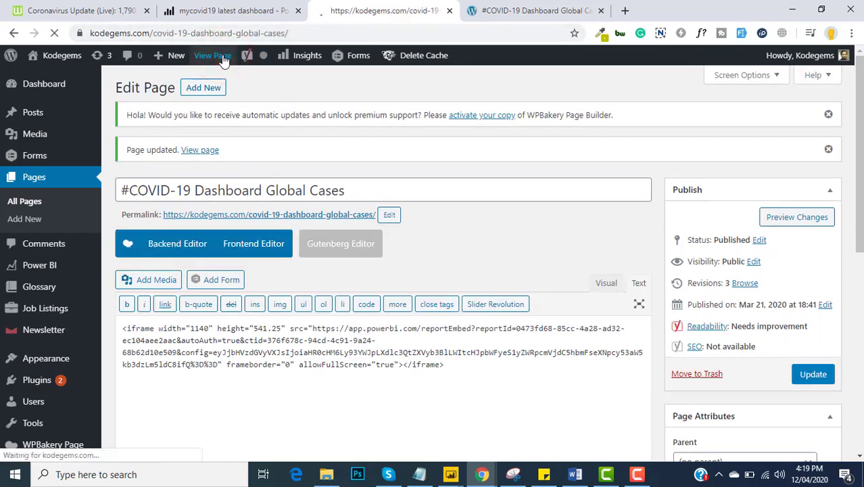
left_click(600, 10)
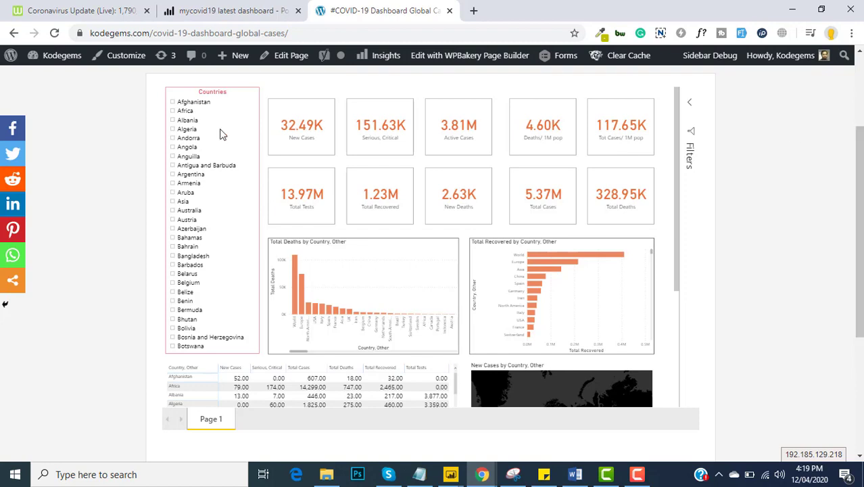
Step: Filter the embedded dashboard by Angola, Benin and Costa Rica one after another, and clear the country selection
left_click(185, 150)
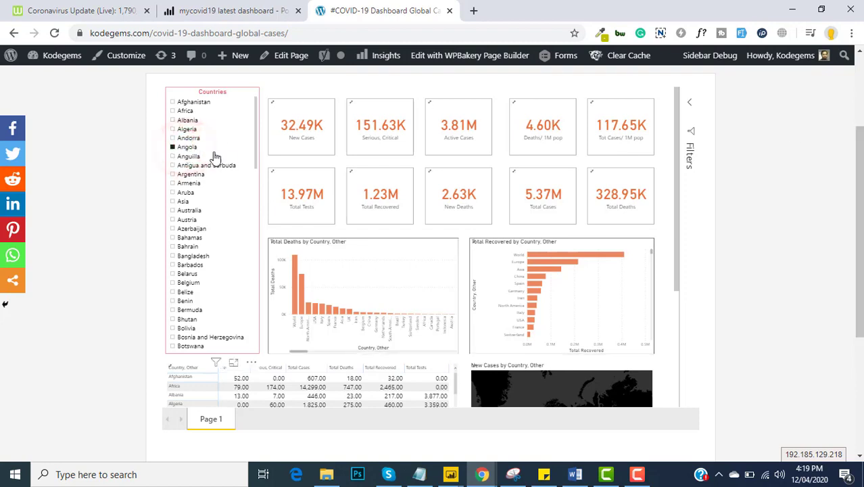
left_click_drag(257, 183, 256, 203)
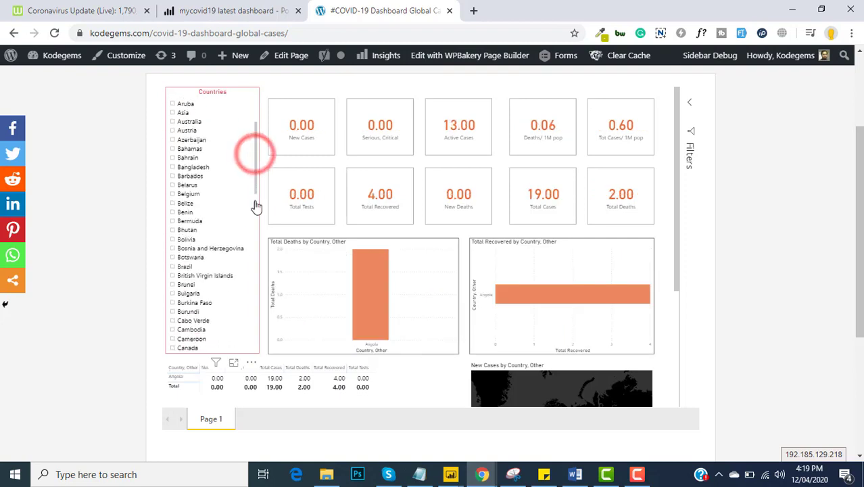
left_click(179, 213)
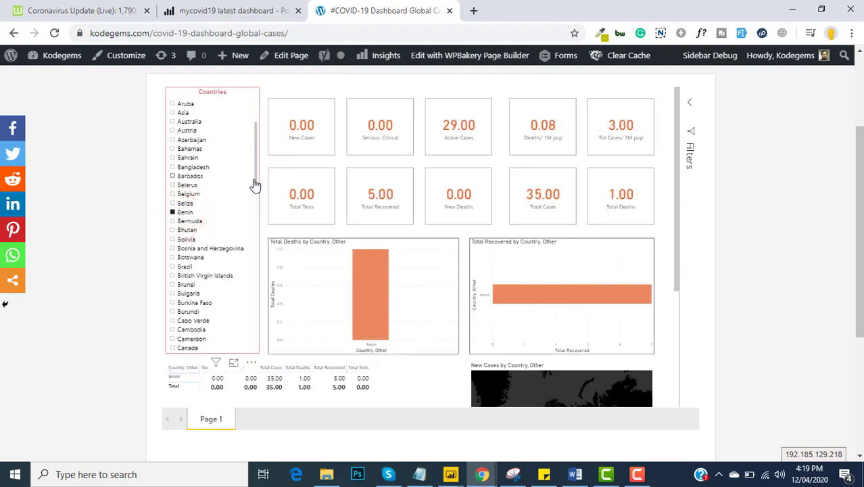
left_click_drag(255, 183, 256, 235)
left_click(195, 249)
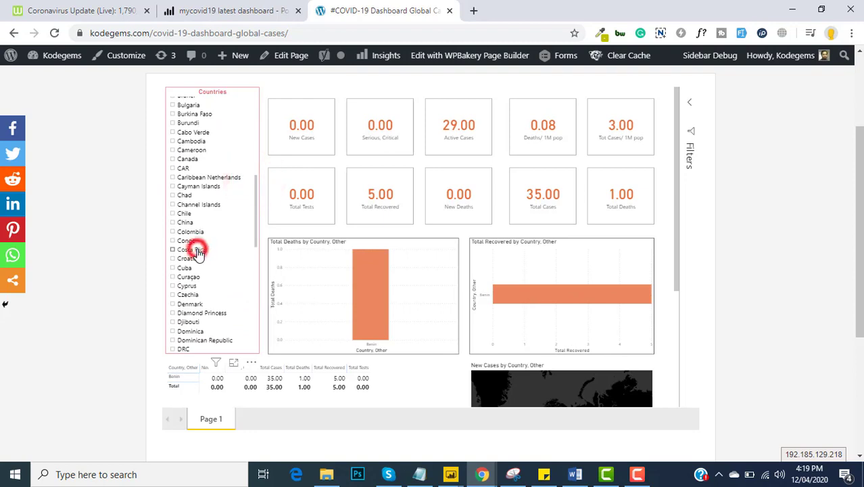
mouse_move(254, 237)
left_mouse_down()
mouse_move(253, 271)
mouse_move(255, 254)
left_mouse_up()
scroll(615, 230, "down", 1)
left_click(173, 149)
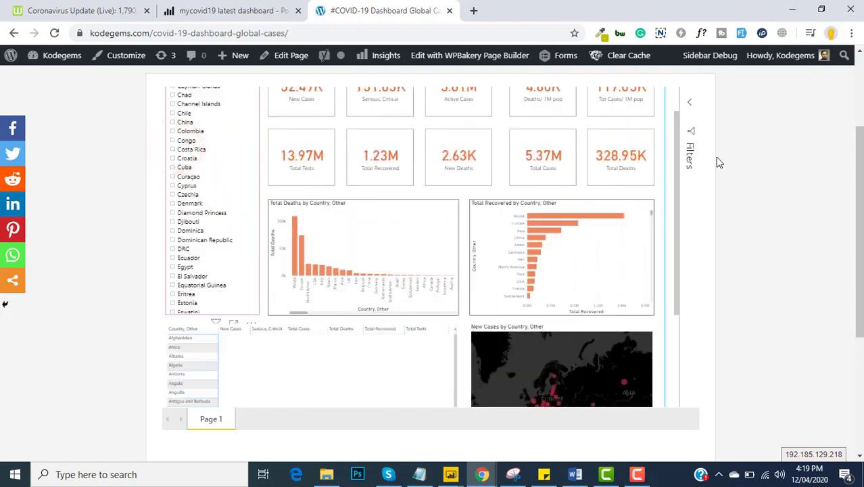
Step: Highlight the Algeria row in the embedded report's country table and return to the summary cards
scroll(677, 157, "down", 2)
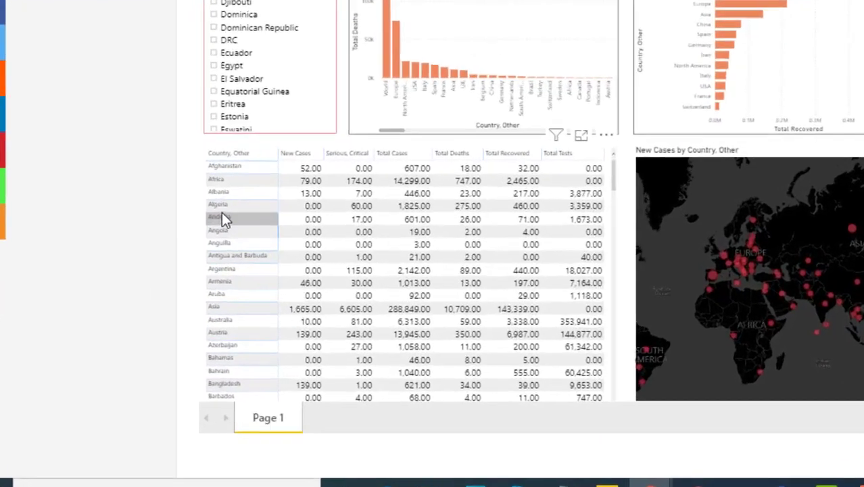
left_click(179, 269)
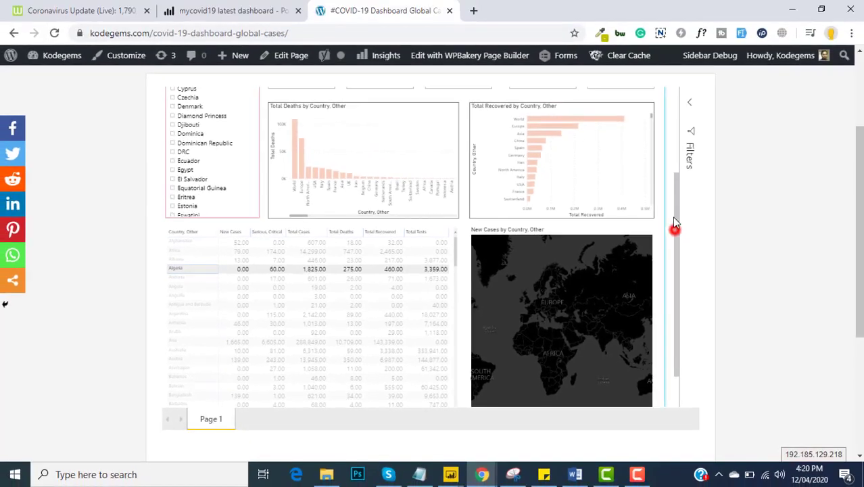
left_click_drag(675, 222, 670, 144)
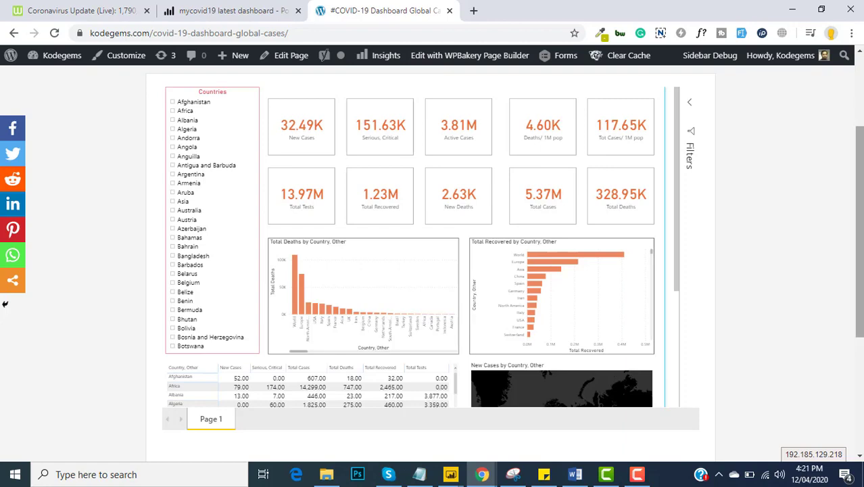
left_click_drag(860, 184, 528, 224)
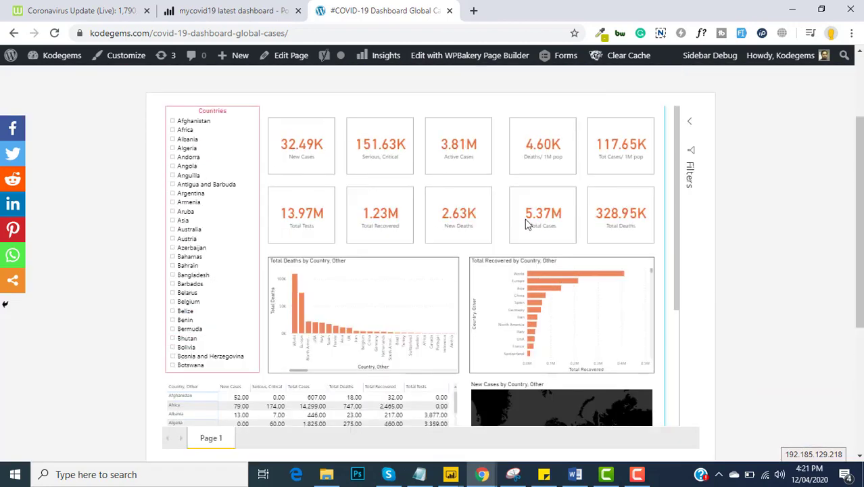
Step: Test the Countries slicer with Armenia, British Virgin Islands and Costa Rica in turn, and clear the selection
left_click(190, 203)
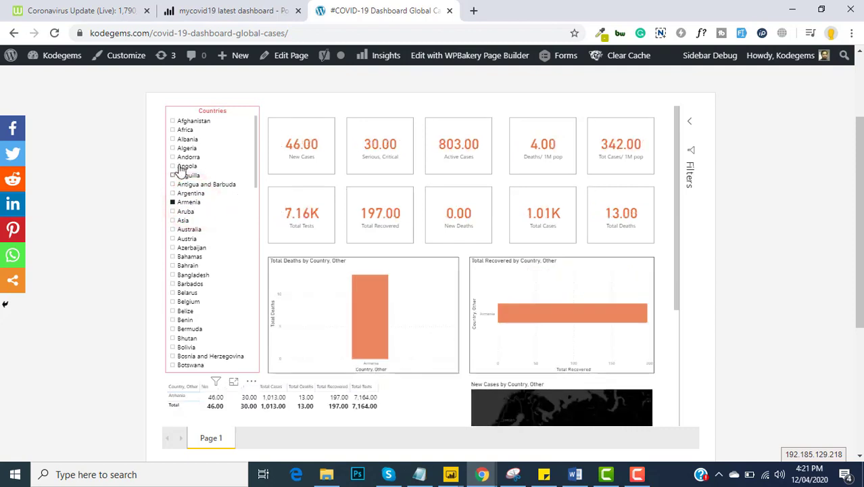
left_click(187, 203)
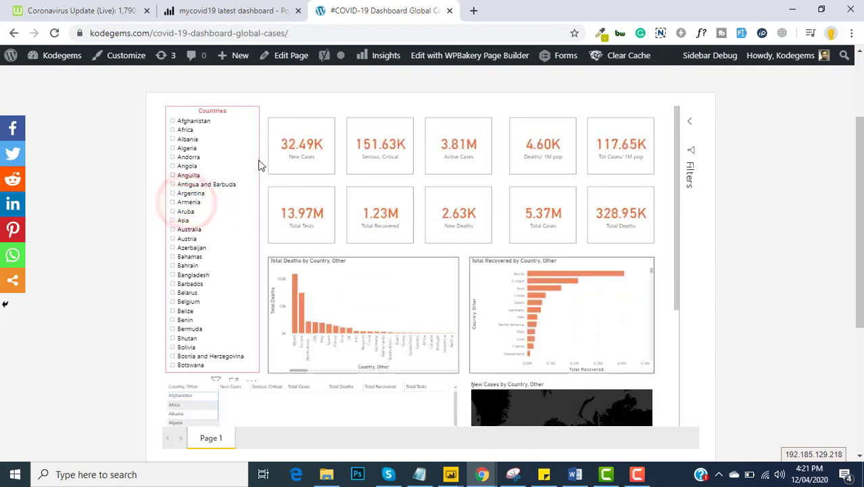
left_click_drag(256, 169, 257, 215)
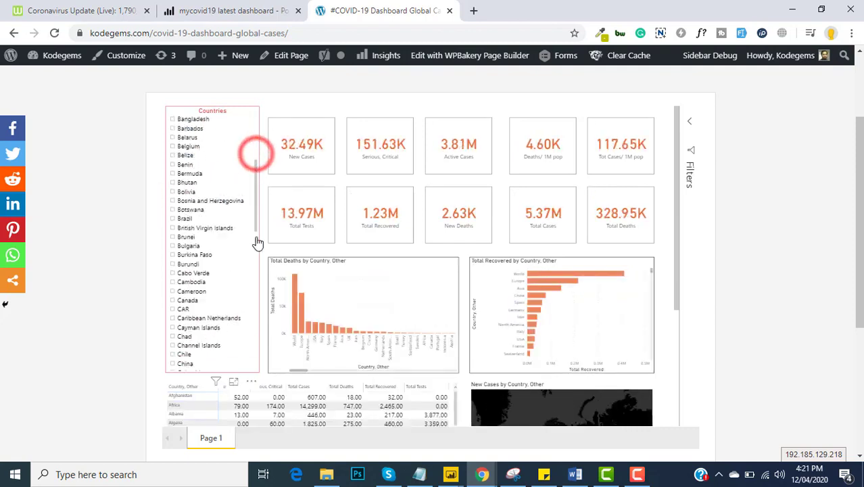
left_click(204, 228)
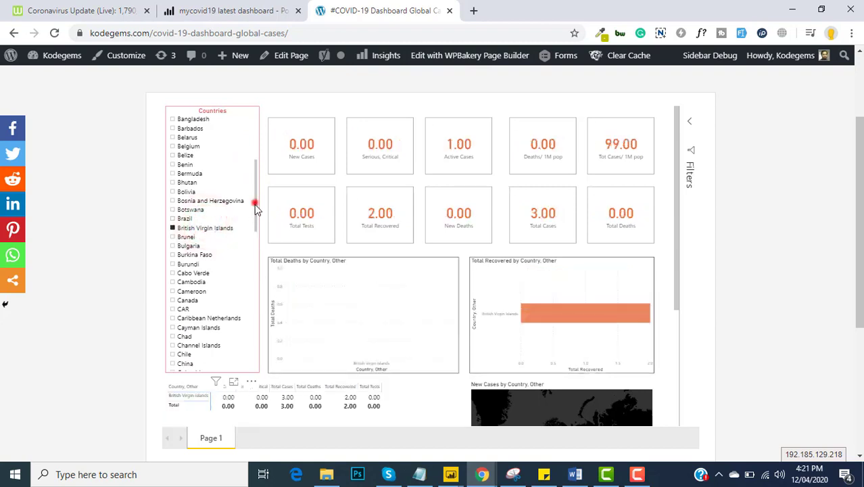
left_click_drag(254, 204, 254, 240)
left_click(194, 265)
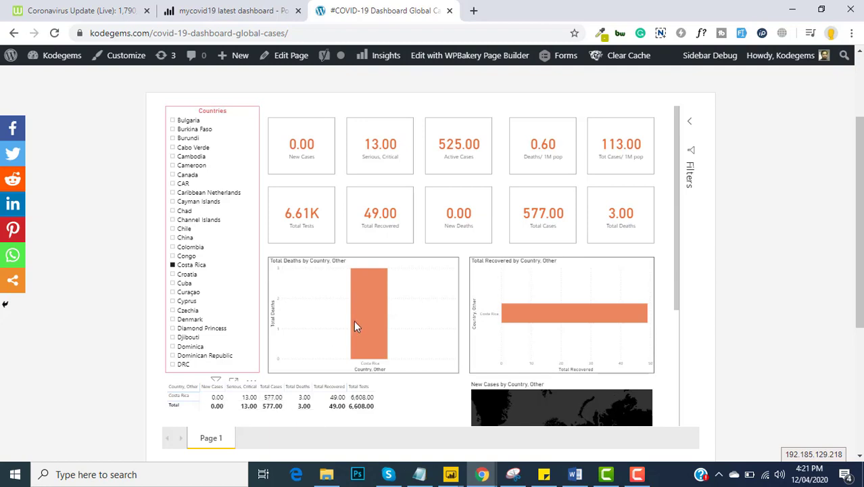
left_click(196, 265)
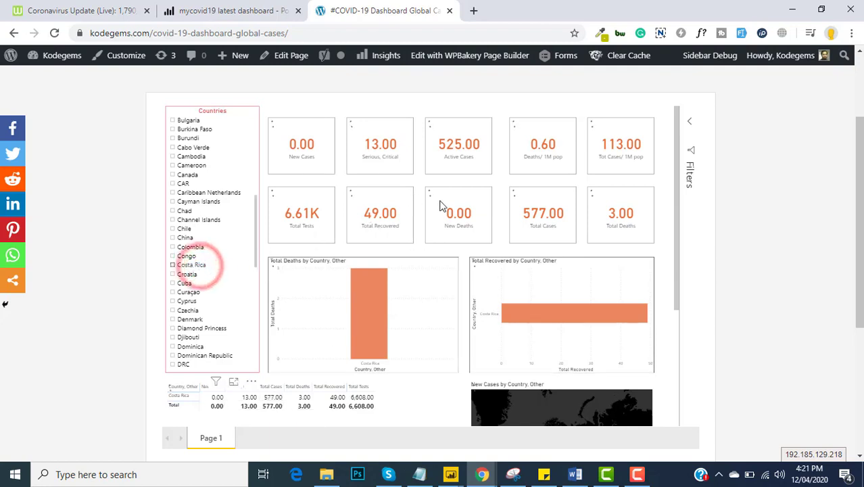
left_click(677, 194)
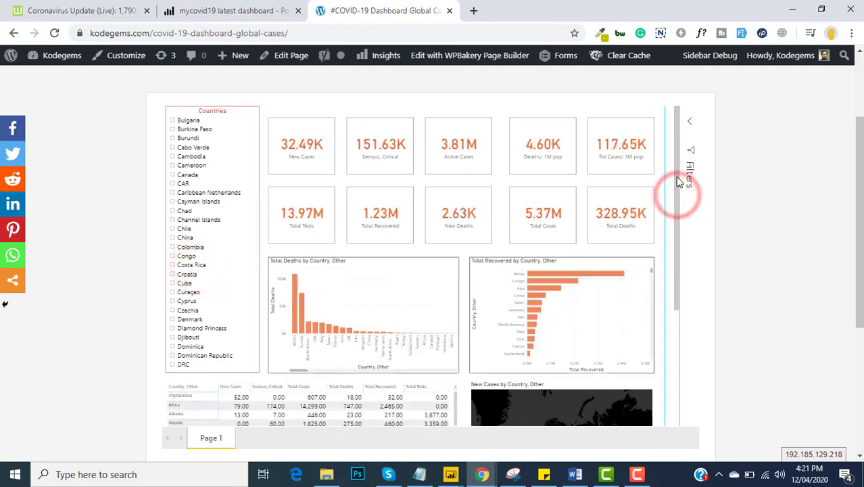
Step: View the mycovid19 latest dashboard report in Power BI Desktop and return to the embedded dashboard in Chrome
left_click(450, 476)
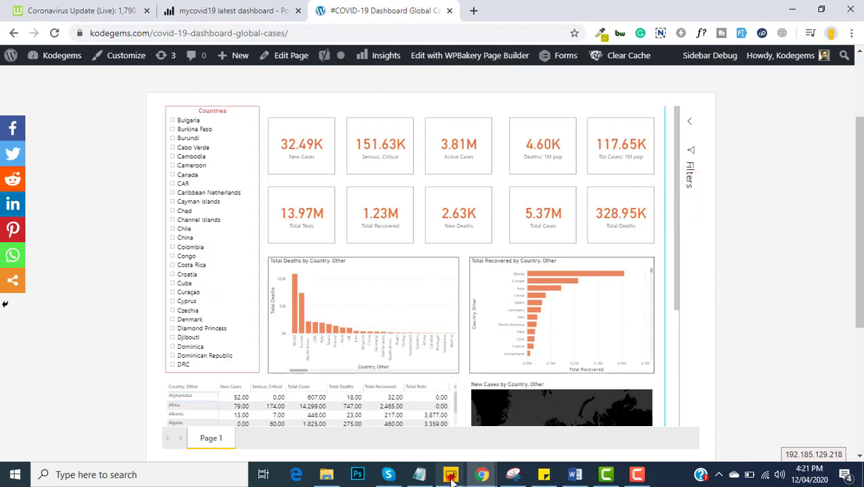
left_click(533, 414)
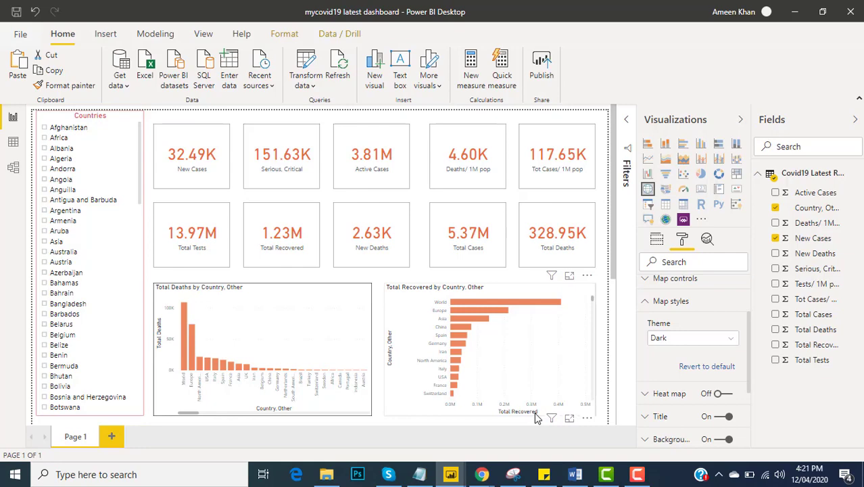
mouse_move(481, 474)
left_click(551, 419)
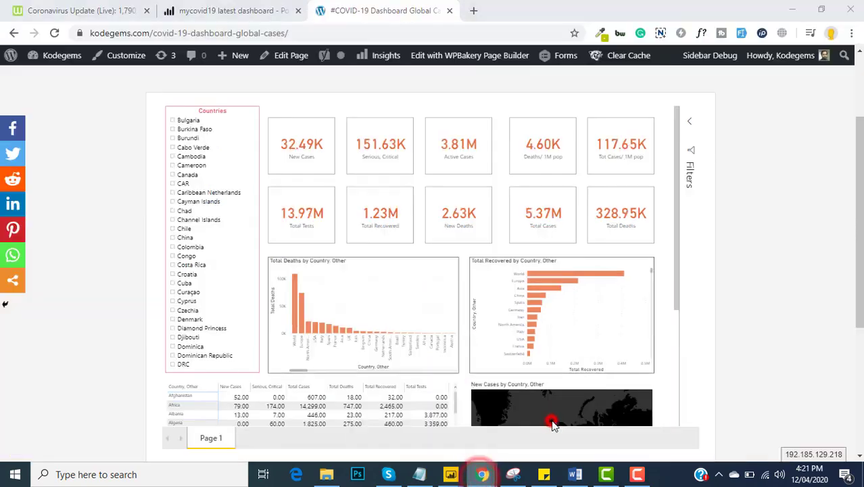
Step: Review the country statistics table on the Worldometer coronavirus page and return to the embedded dashboard page
left_click(73, 10)
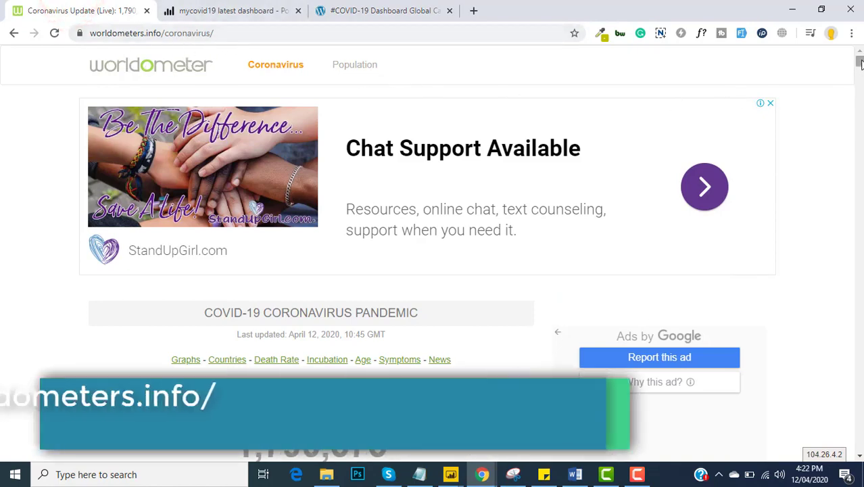
left_click_drag(858, 61, 862, 114)
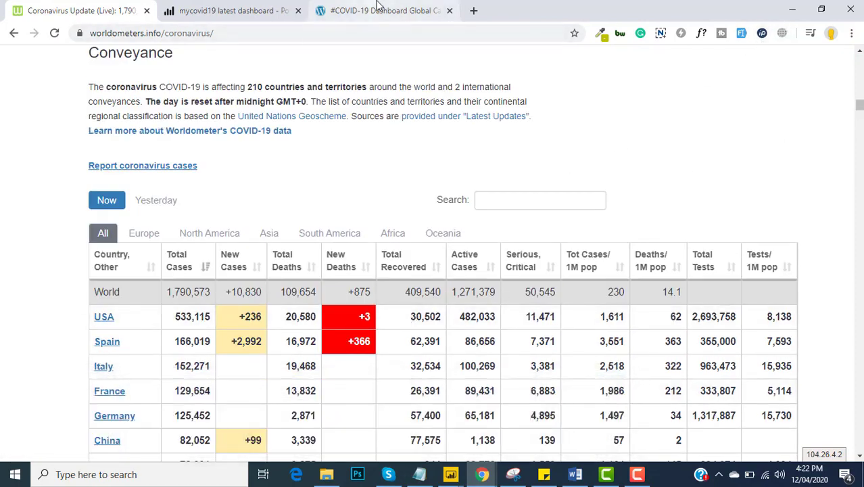
left_click(401, 8)
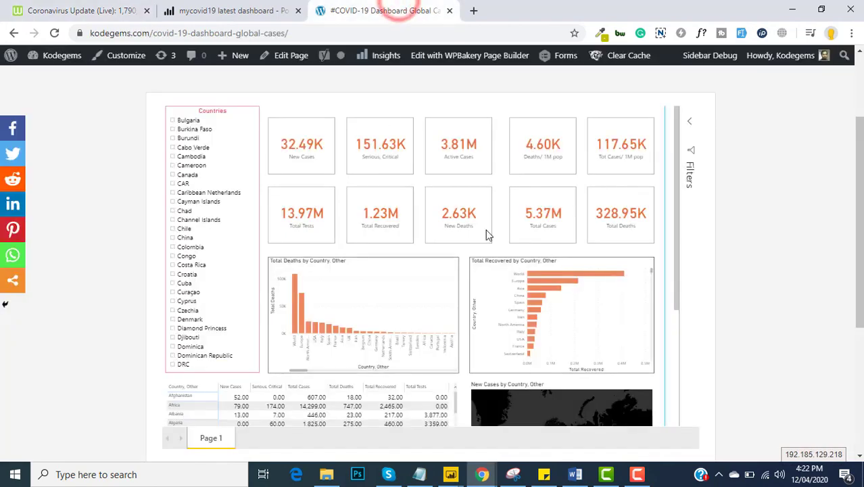
Step: View the embedded dashboard beneath the website header and switch to the mycovid19 latest dashboard report in Power BI Desktop
scroll(773, 194, "up", 2)
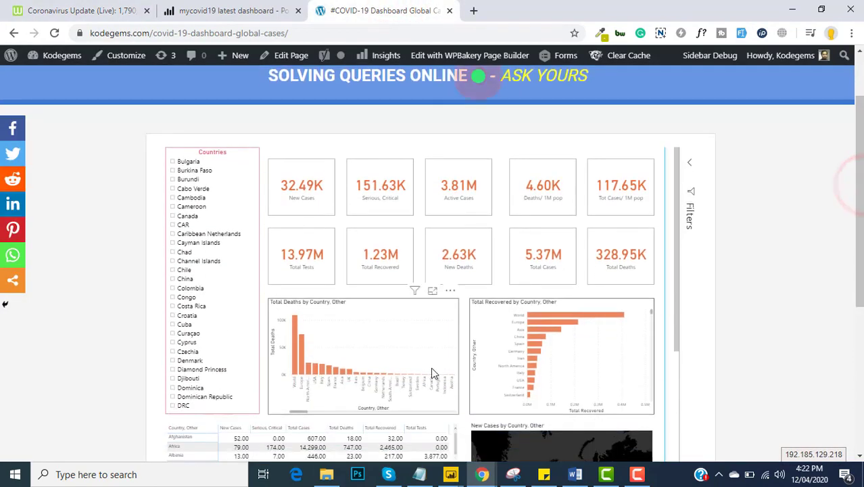
mouse_move(448, 475)
left_click(518, 416)
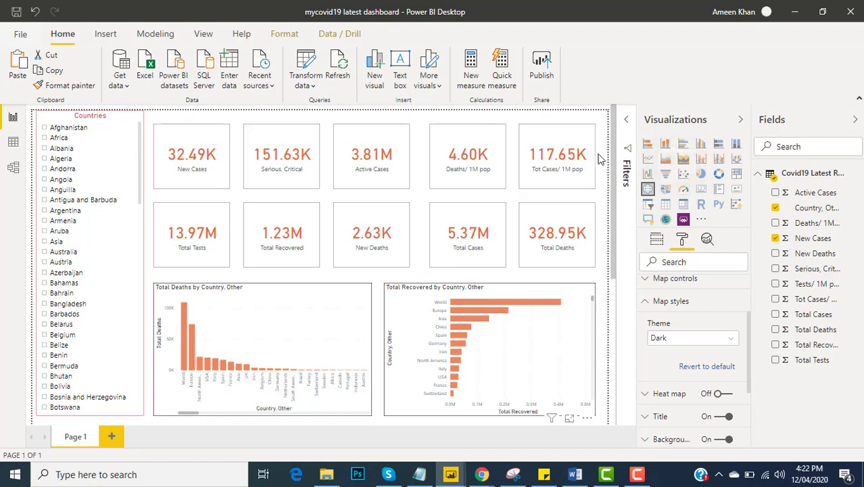
mouse_move(613, 161)
left_mouse_down()
mouse_move(614, 234)
mouse_move(613, 163)
left_mouse_up()
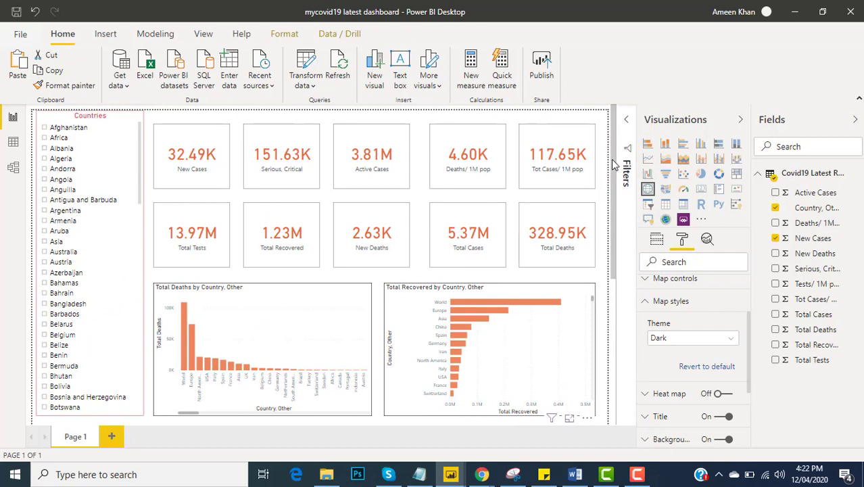